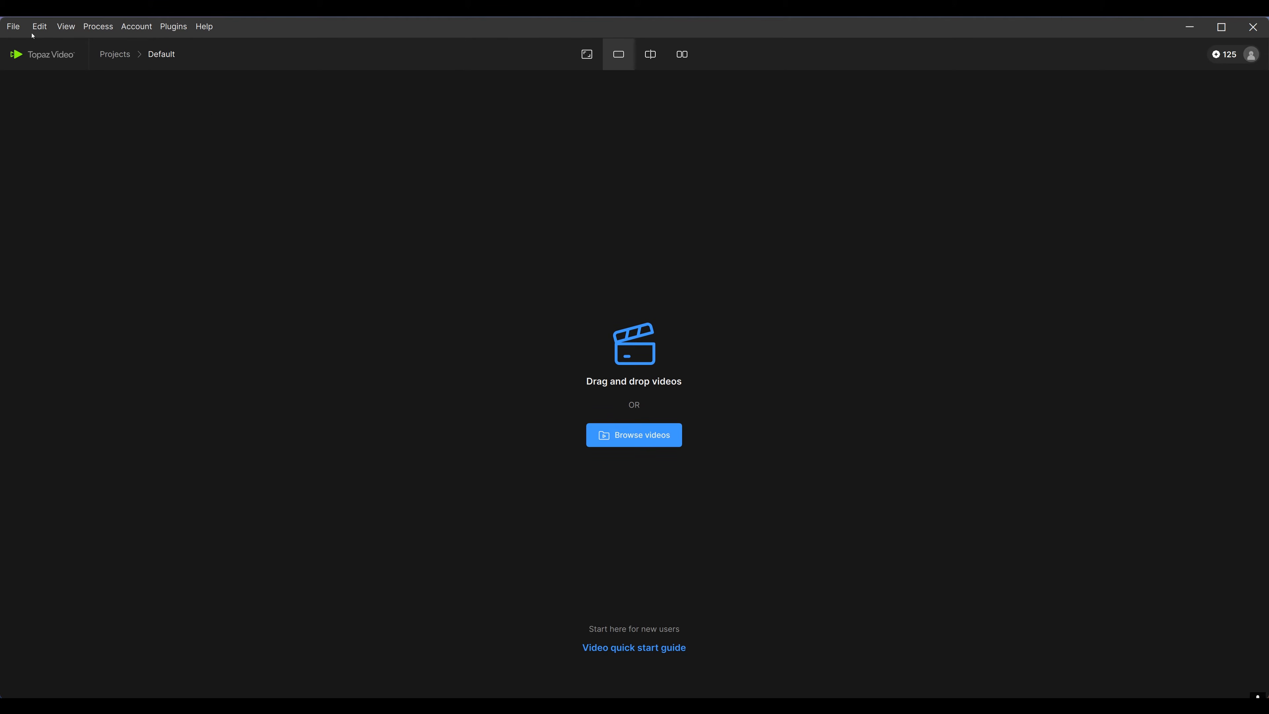
# Open the application Preferences and scroll through the General, Timecode, Directories and Processing settings
pyautogui.click(41, 28)
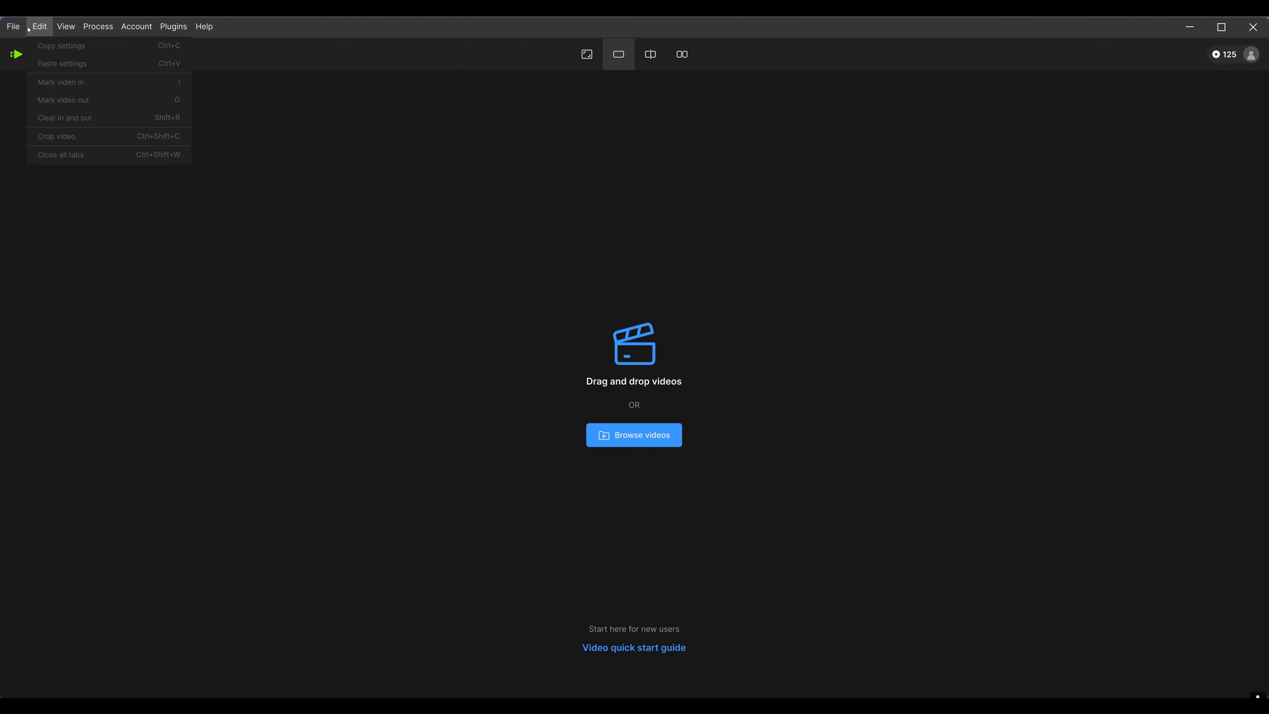
pyautogui.moveTo(15, 27)
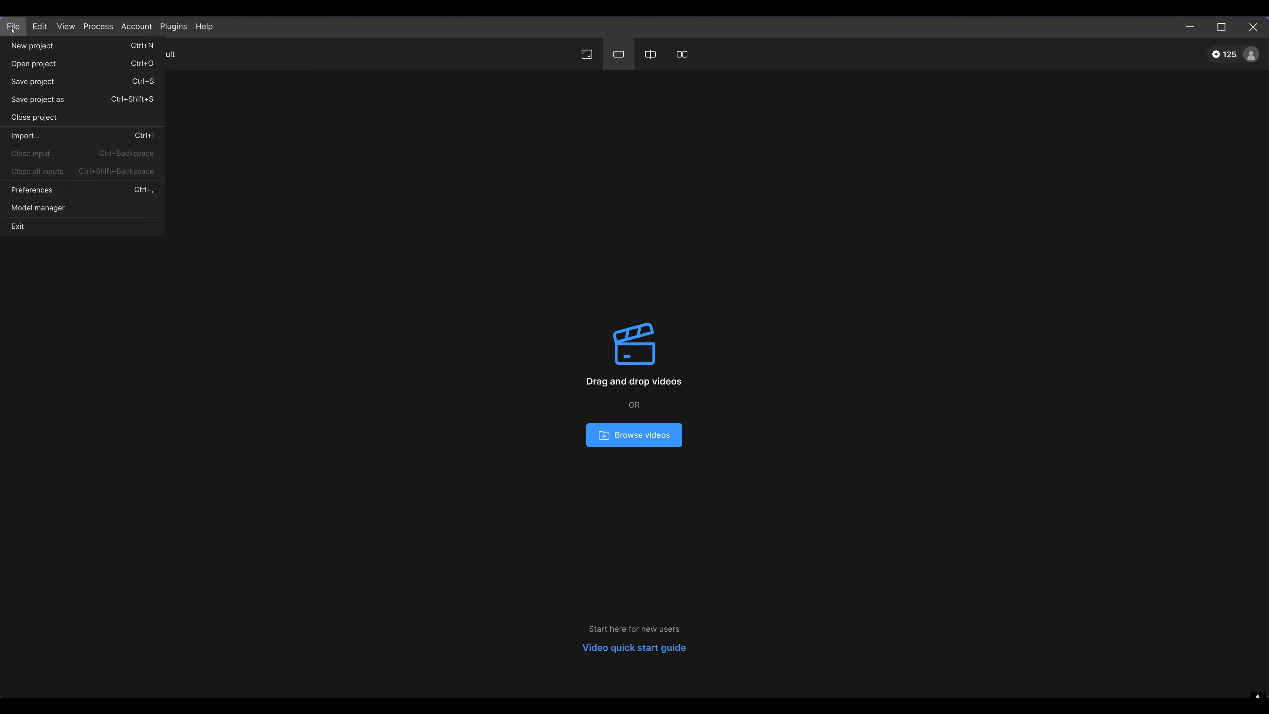
pyautogui.click(61, 195)
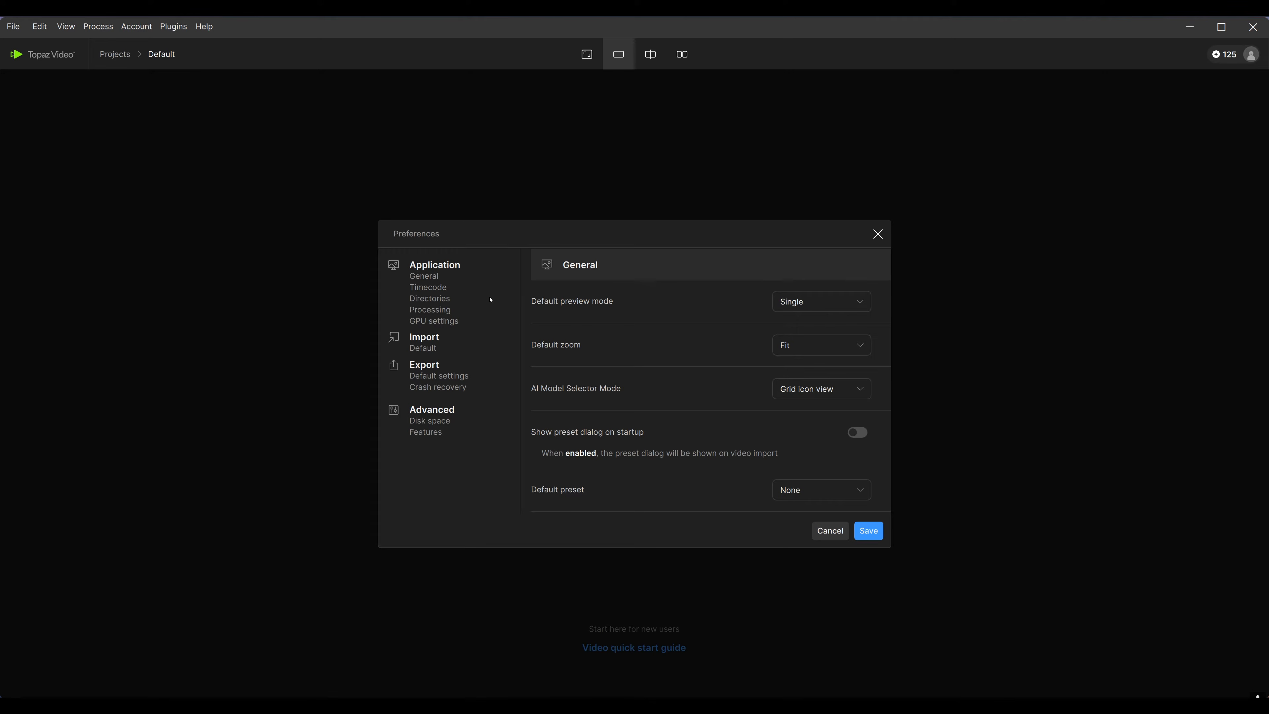
pyautogui.scroll(-2, 649, 356)
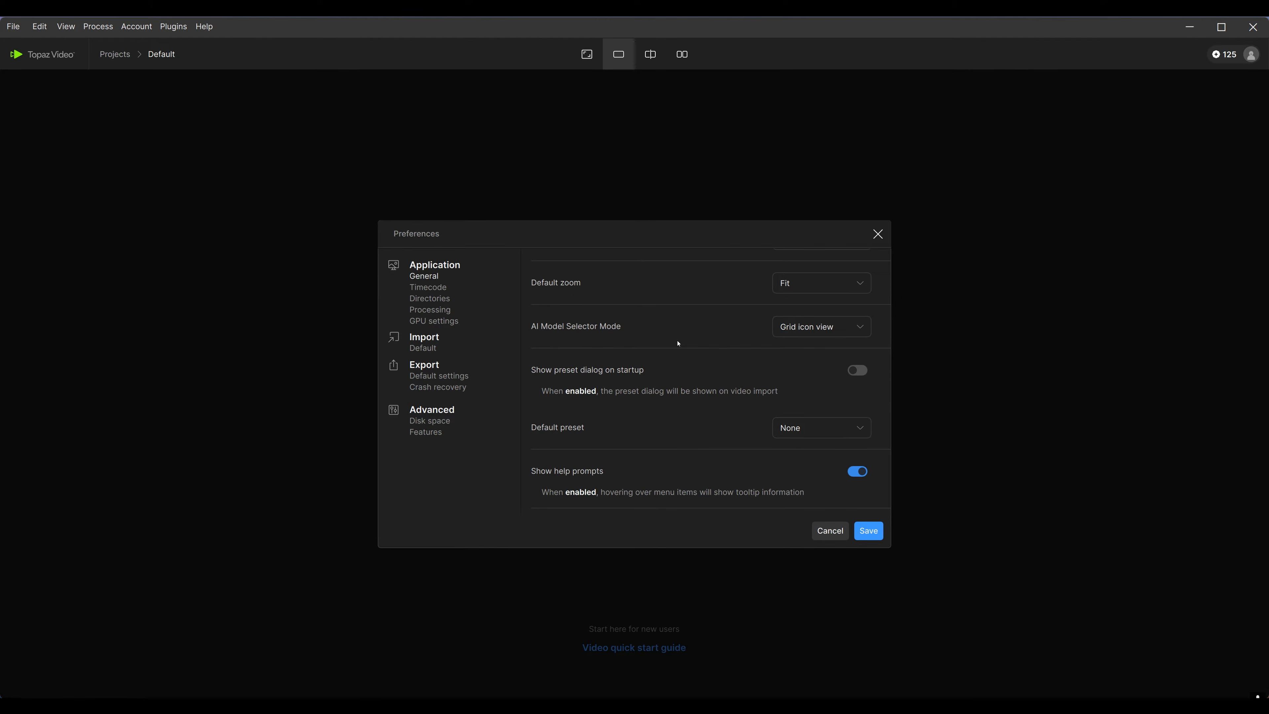
pyautogui.scroll(-5, 679, 344)
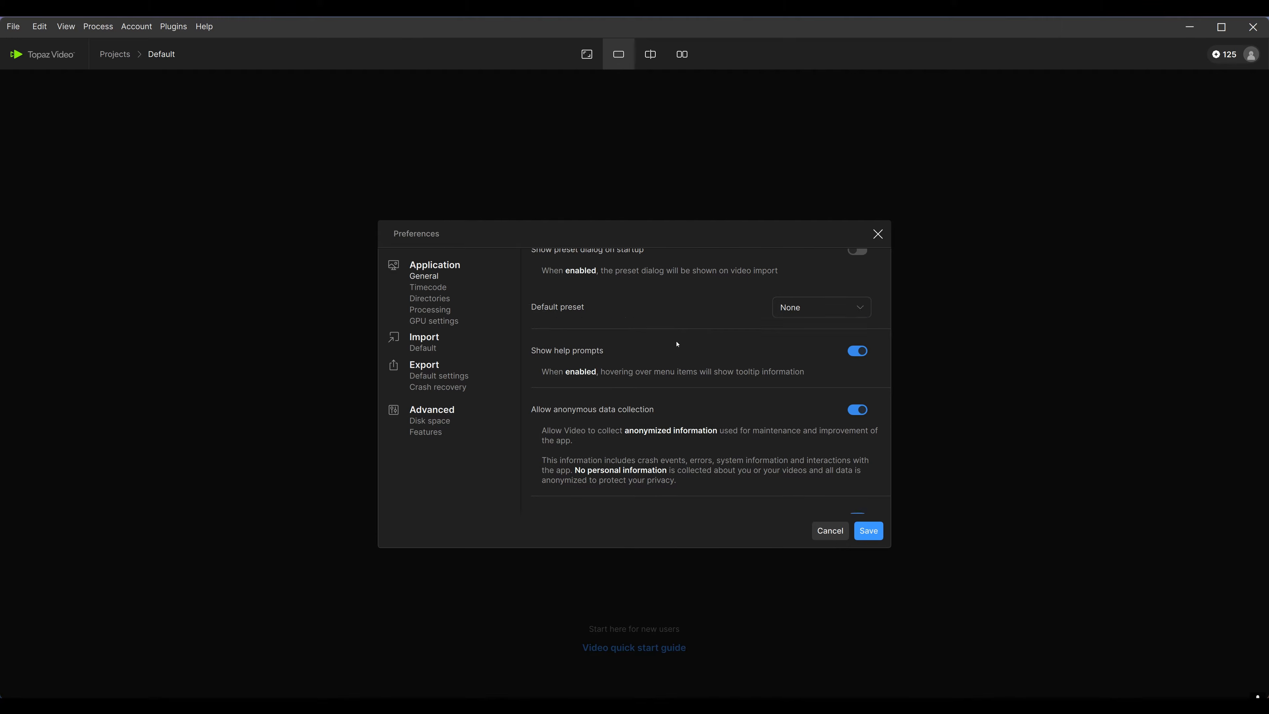
pyautogui.scroll(-4, 677, 345)
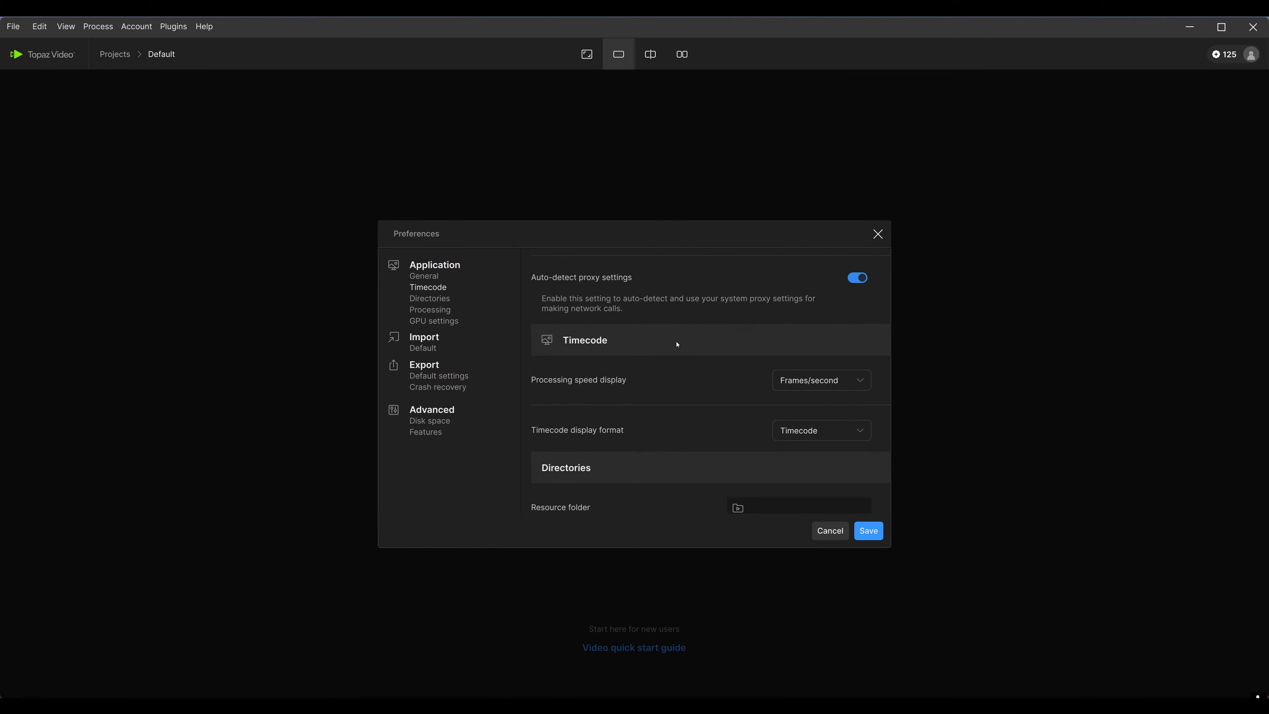
pyautogui.scroll(-6, 691, 348)
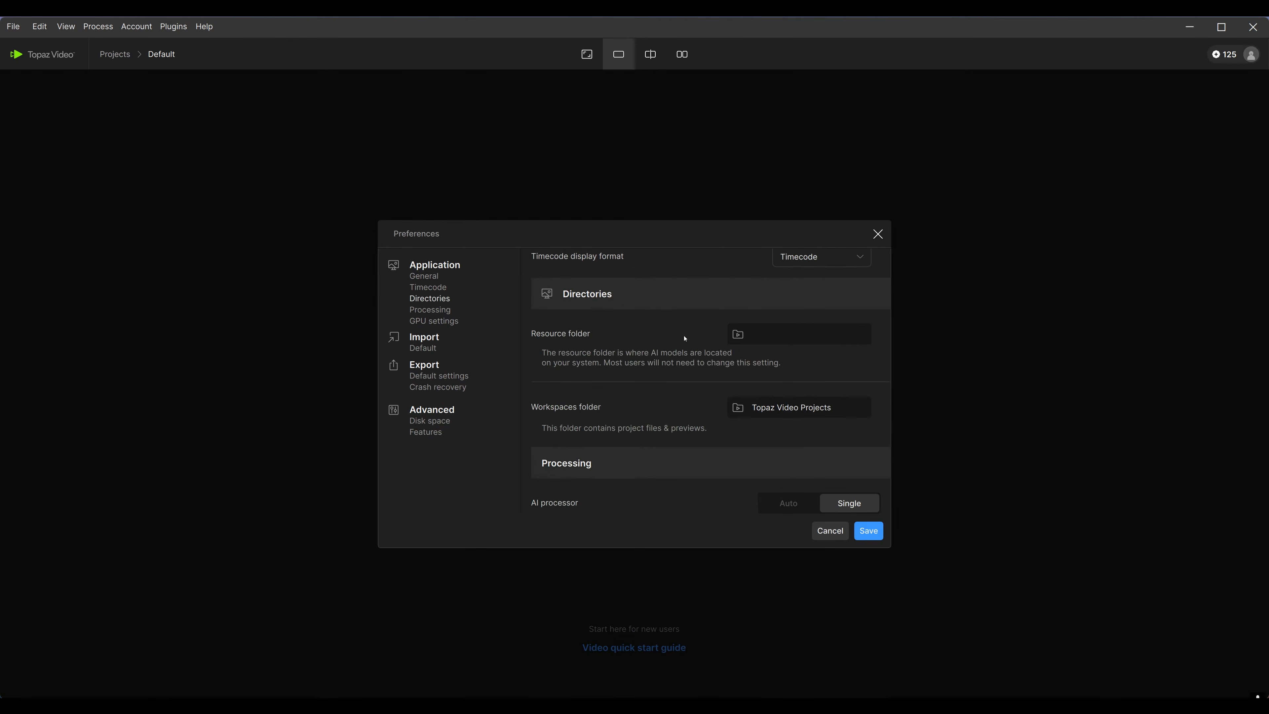
pyautogui.scroll(-1, 684, 339)
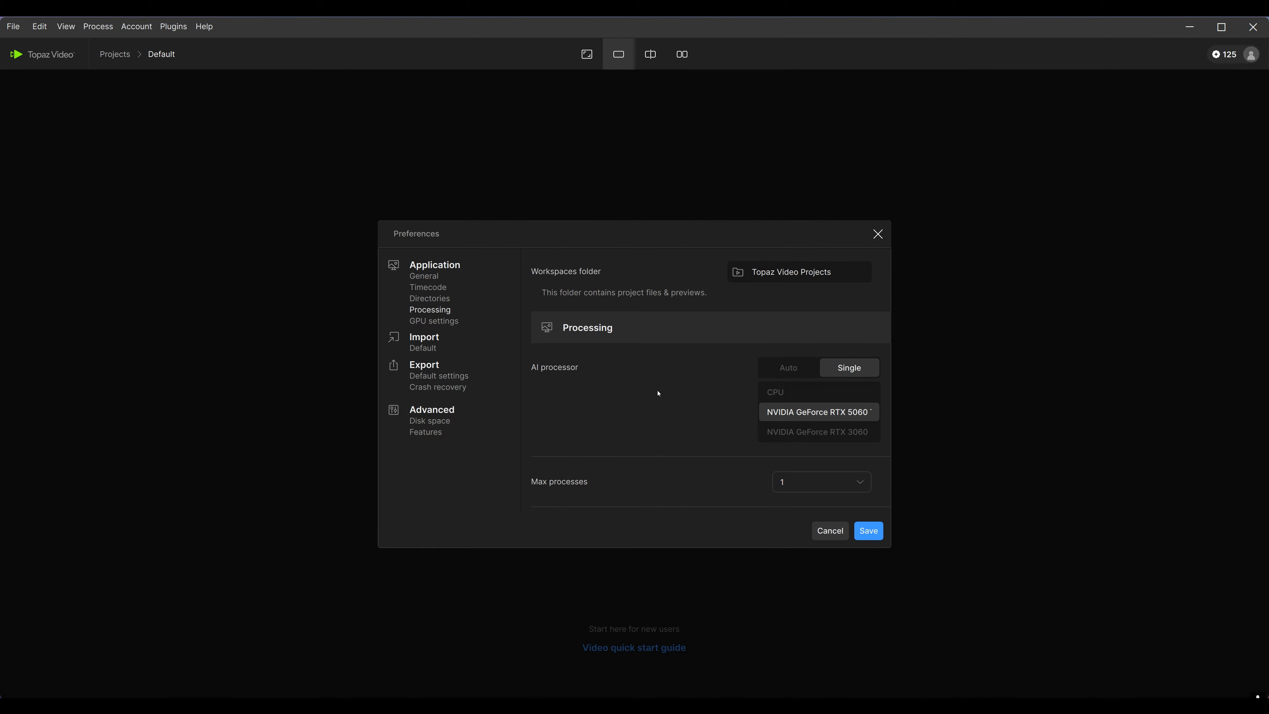
# Set the AI processor to Single using the NVIDIA GeForce RTX 5060
pyautogui.click(795, 369)
pyautogui.click(838, 371)
pyautogui.click(862, 418)
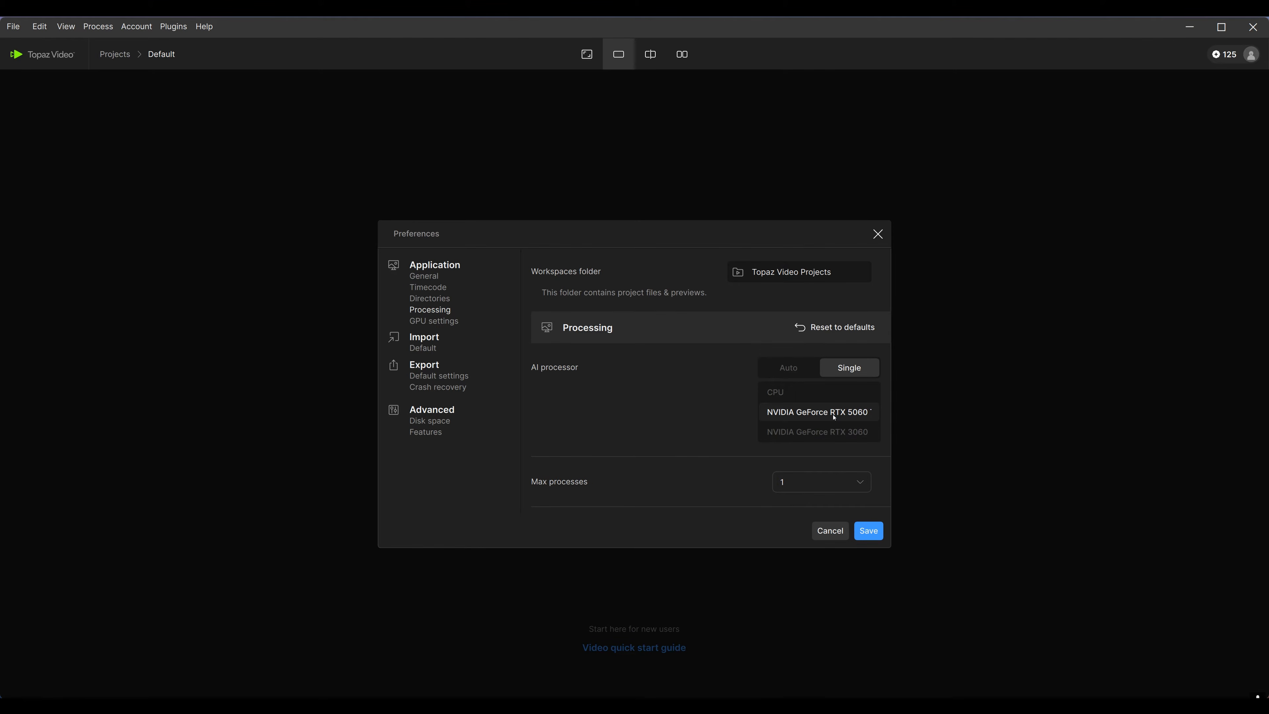
# Set the default export constant bitrate quality level to 40 Mb/s
pyautogui.scroll(-1, 839, 416)
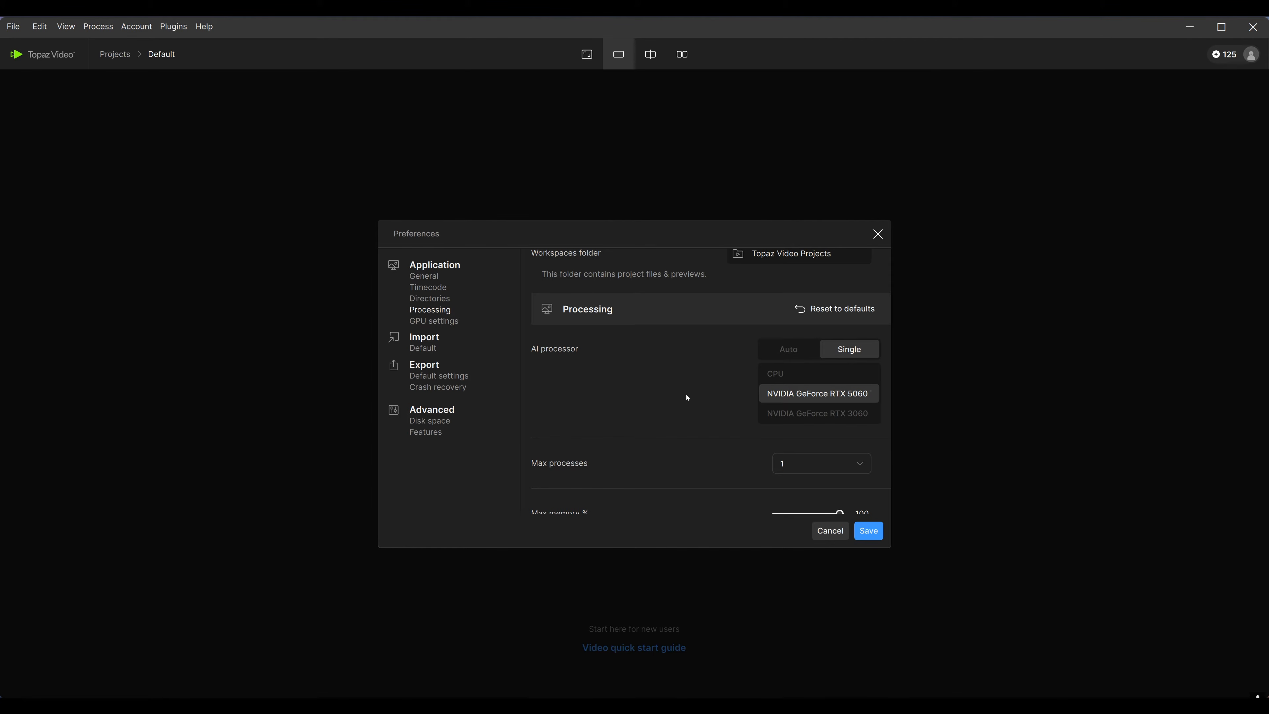
pyautogui.scroll(-3, 687, 398)
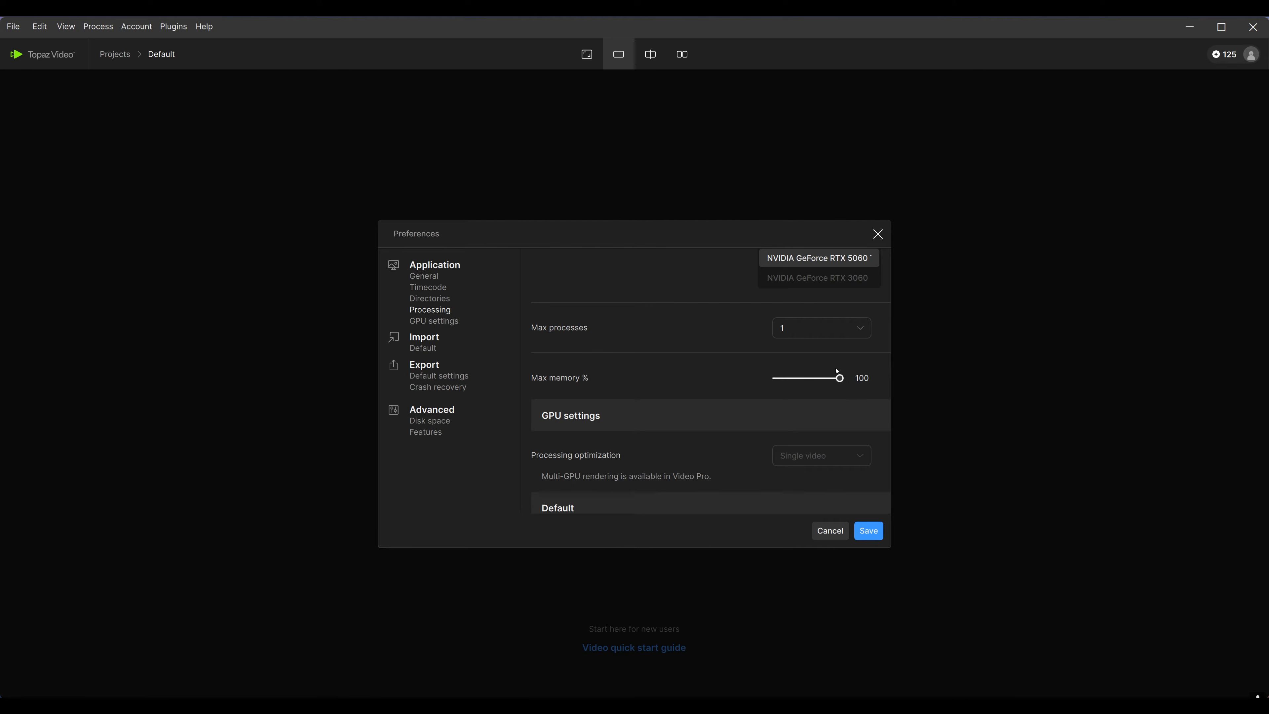
pyautogui.scroll(-8, 672, 389)
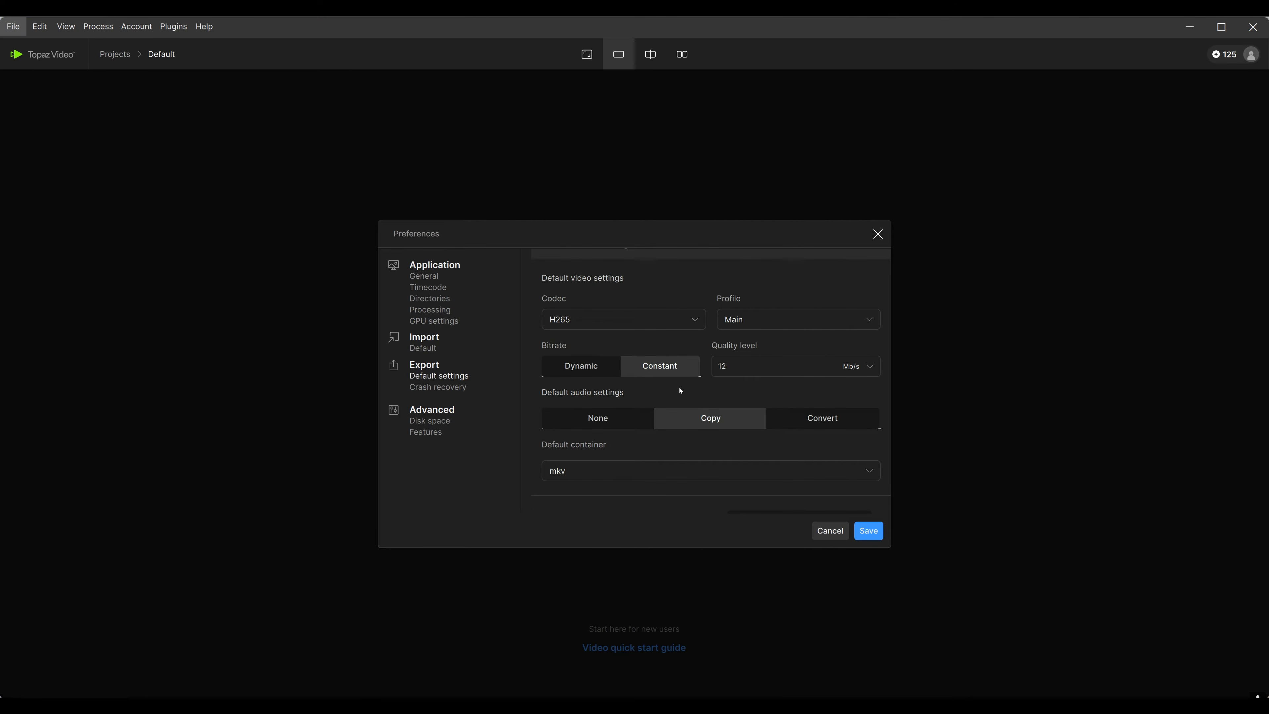
pyautogui.moveTo(771, 366)
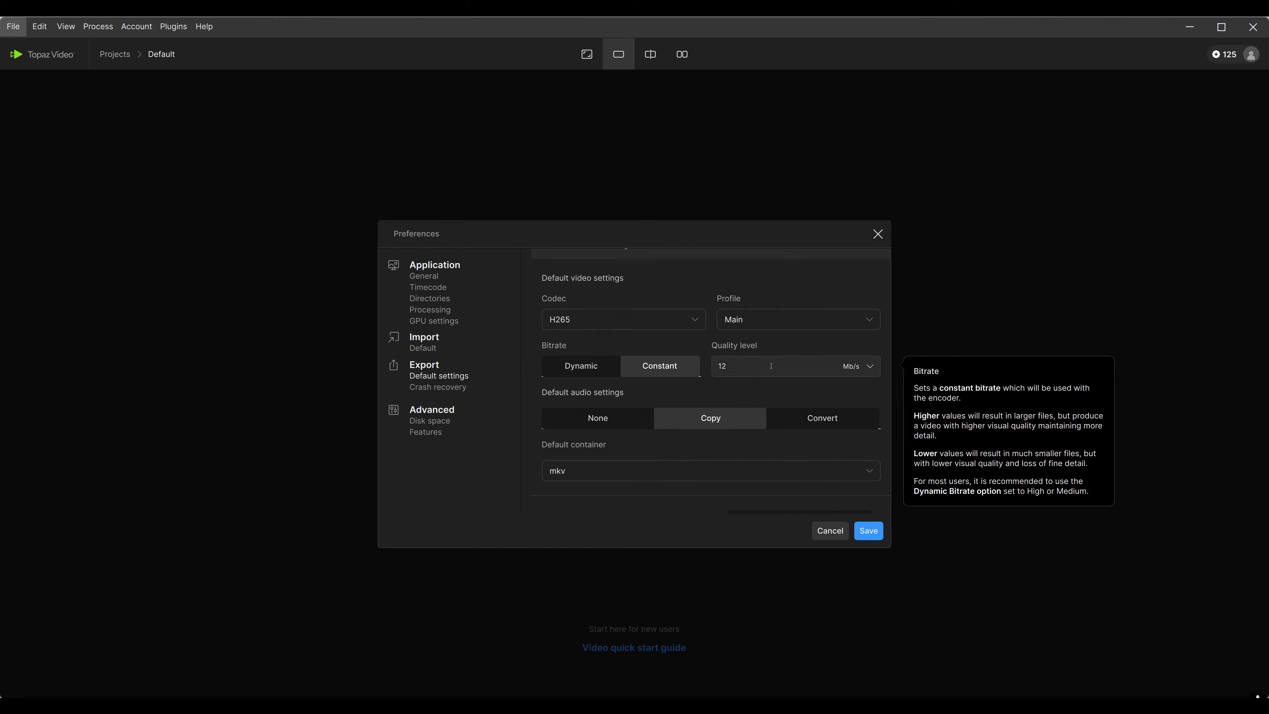
pyautogui.click(870, 366)
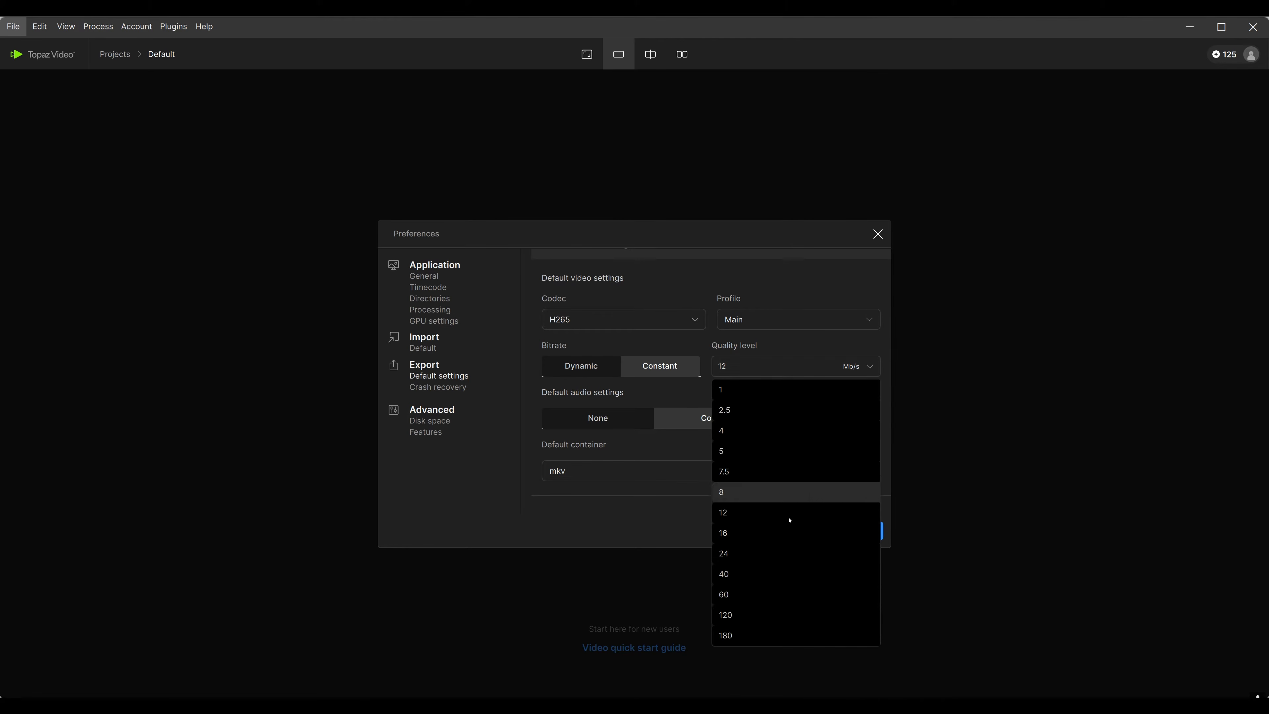
pyautogui.click(762, 554)
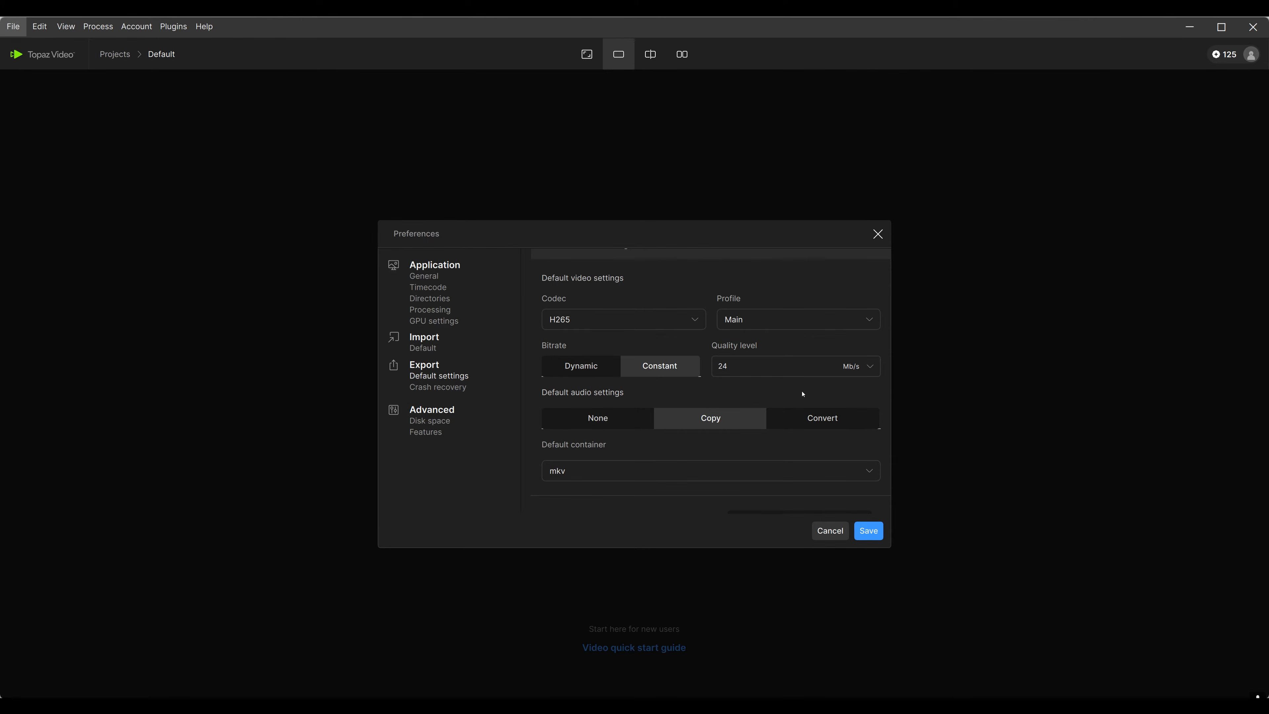
pyautogui.moveTo(782, 372)
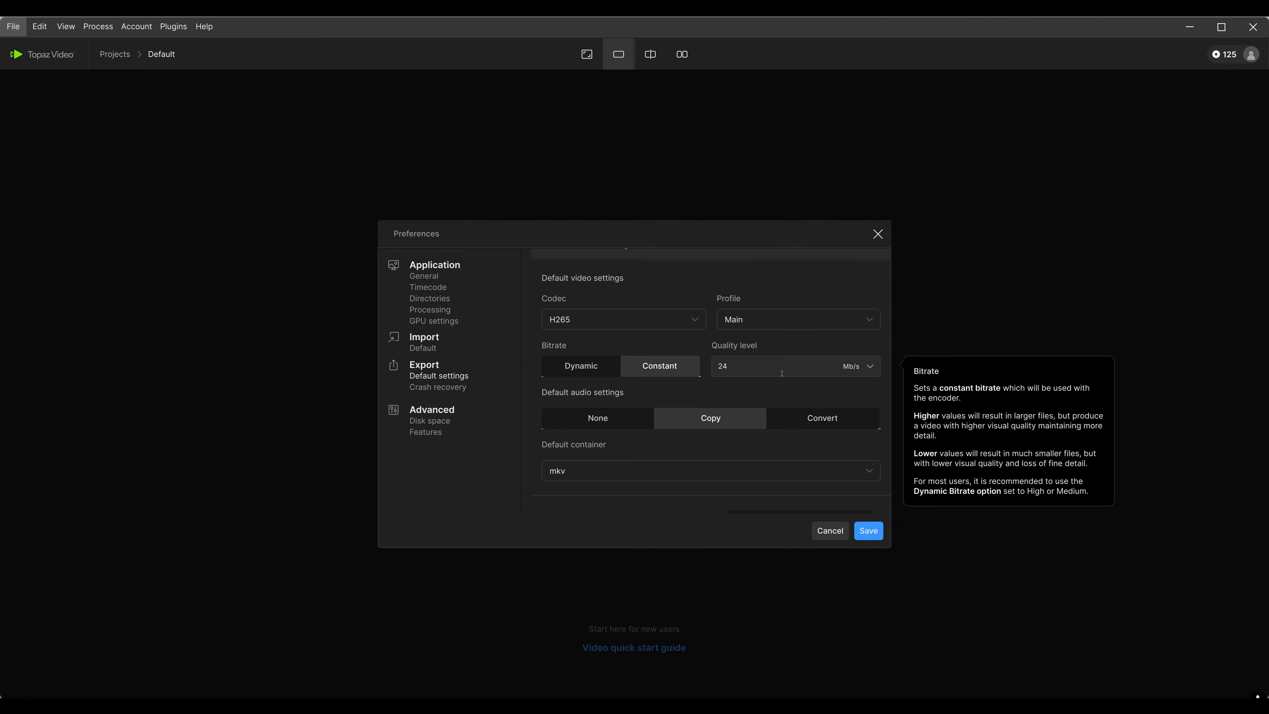
pyautogui.click(843, 365)
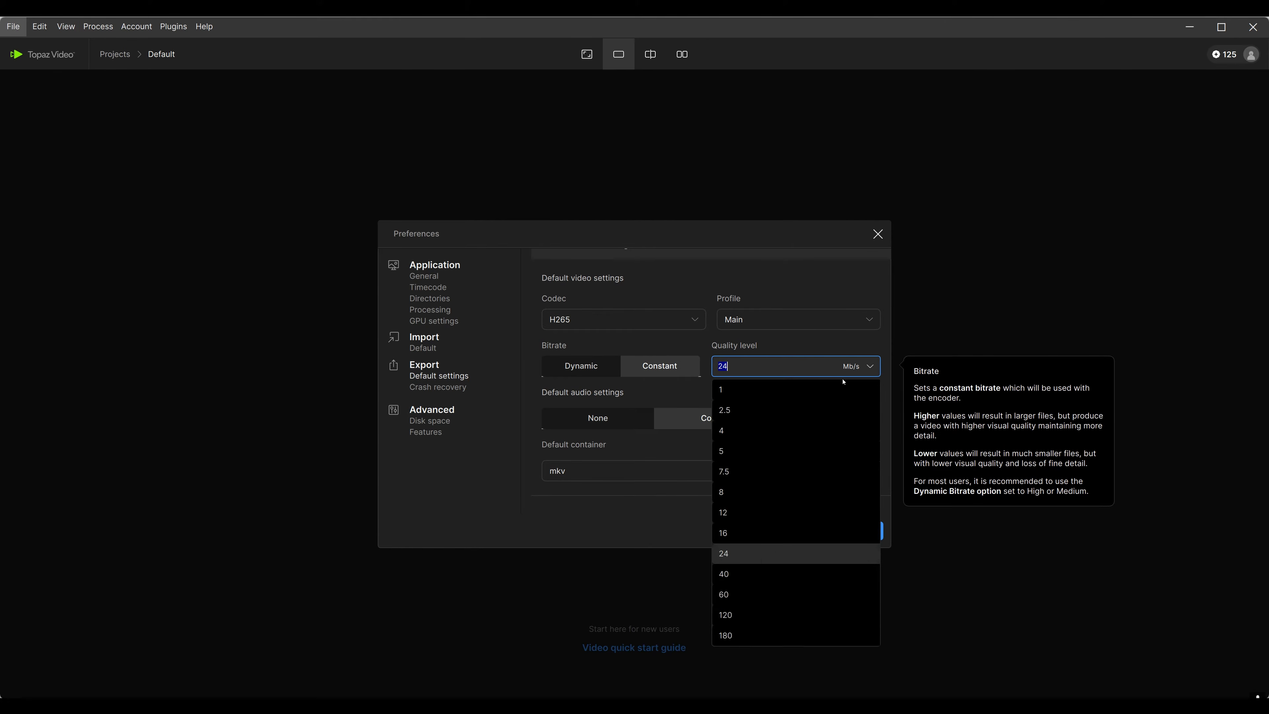
pyautogui.click(752, 580)
# Switch the default bitrate to Dynamic to view its quality levels and return it to Constant
pyautogui.moveTo(874, 373)
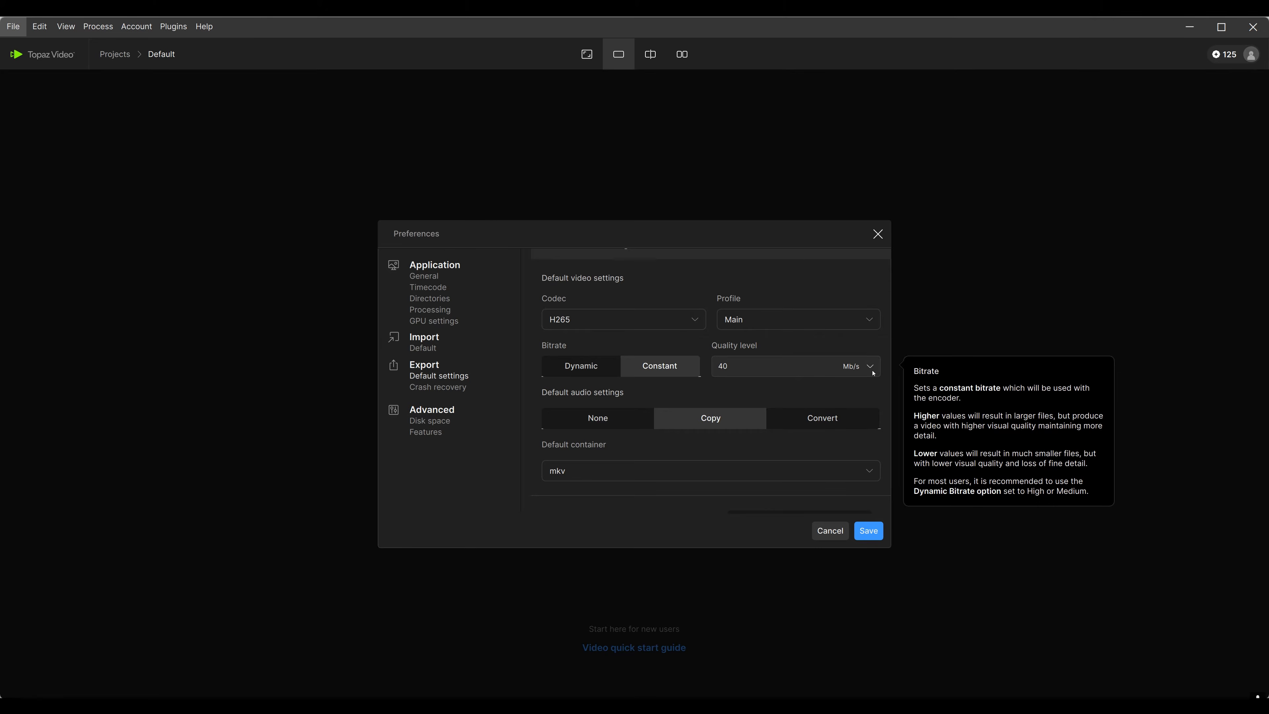
pyautogui.click(591, 369)
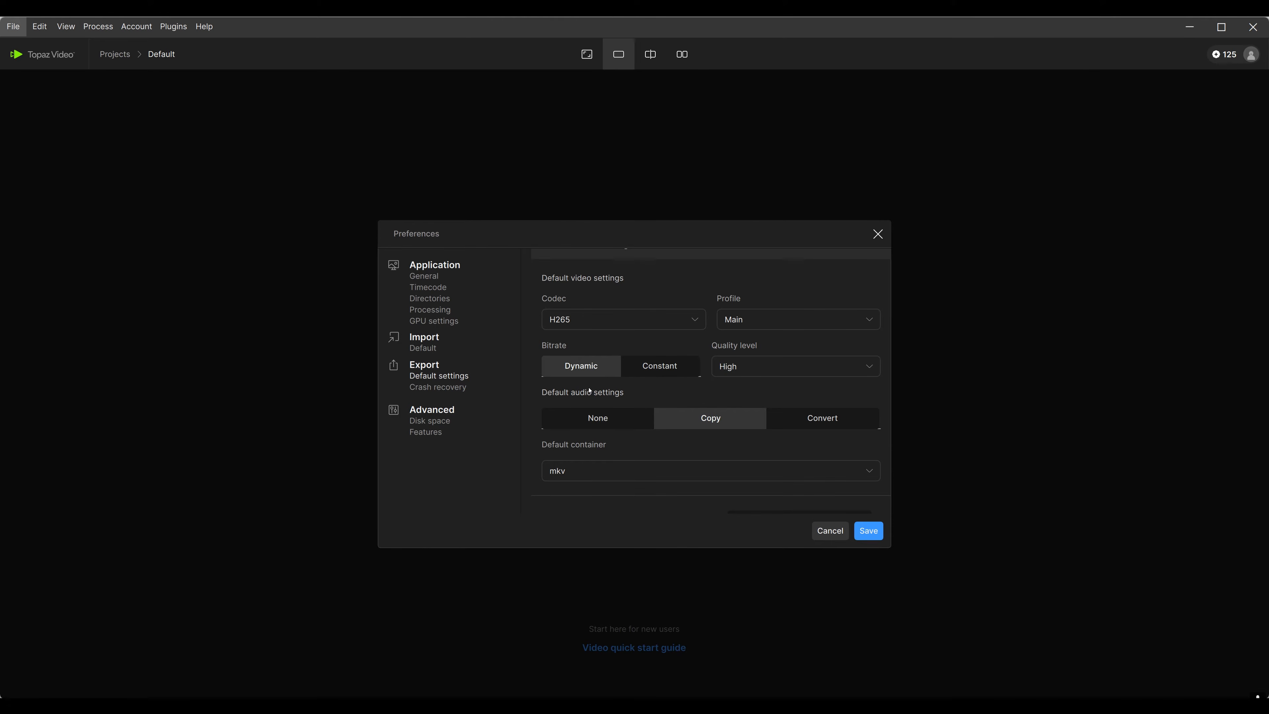
pyautogui.click(772, 366)
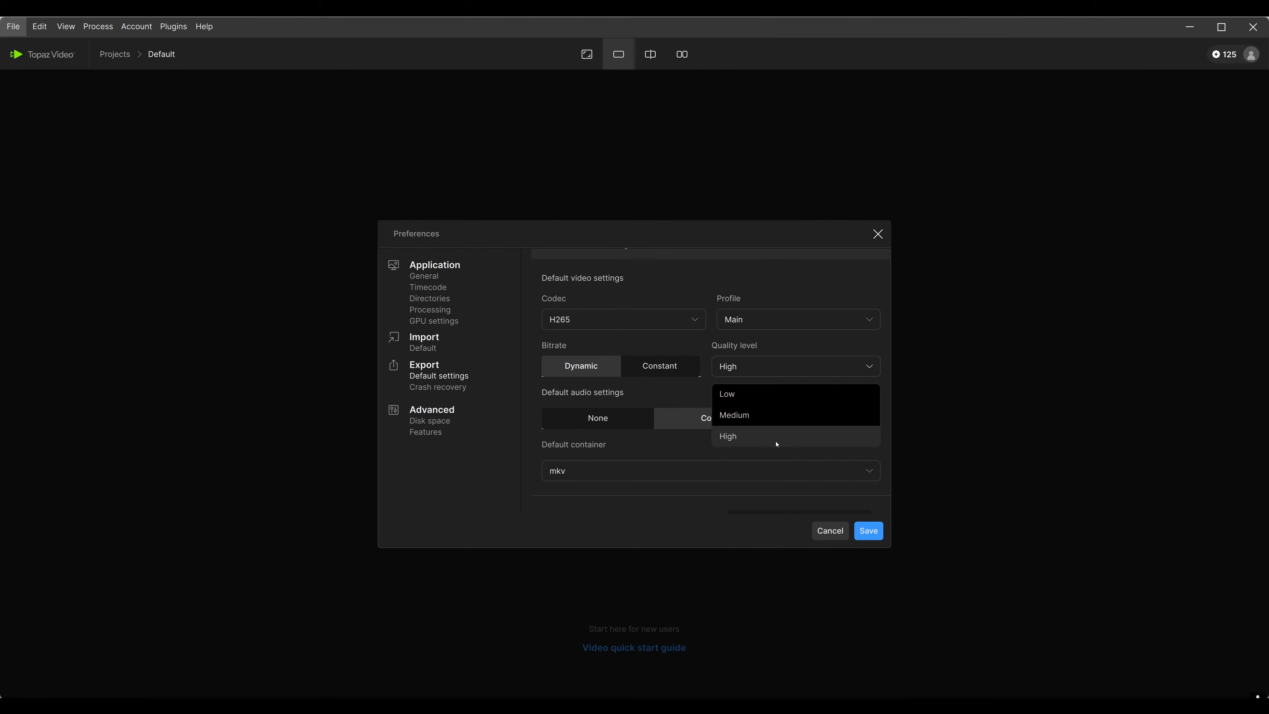
pyautogui.click(671, 401)
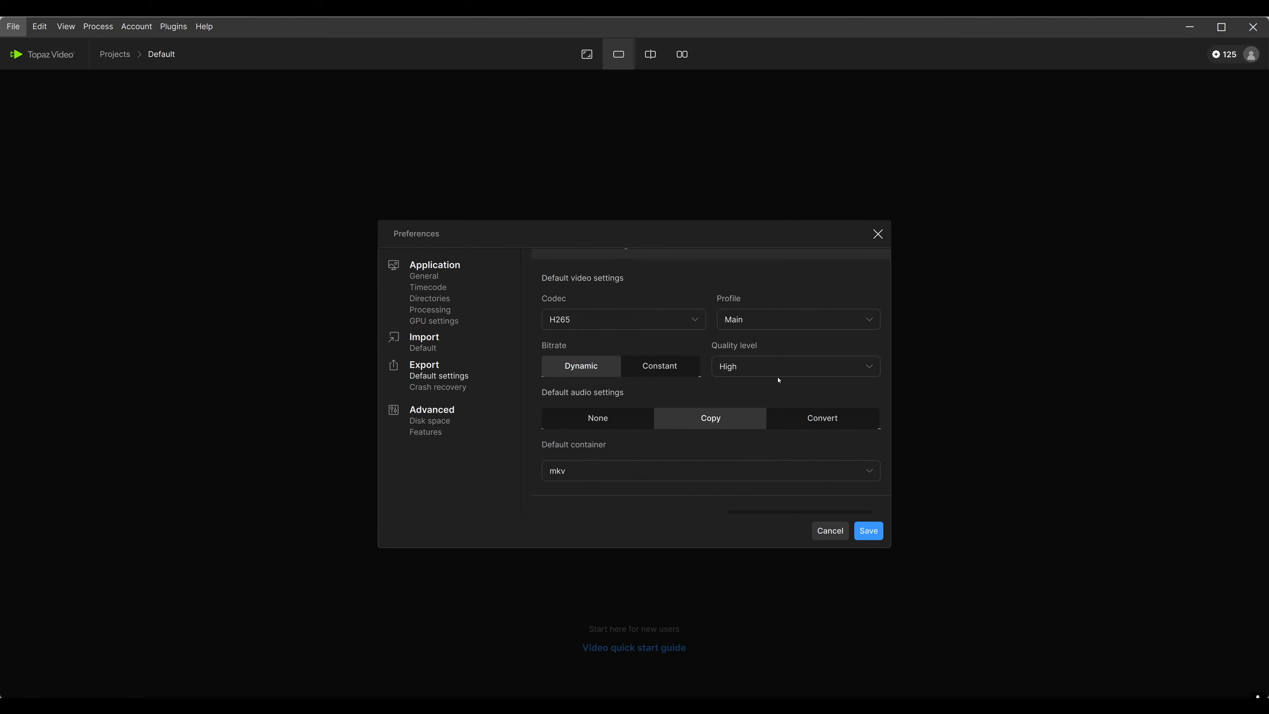
pyautogui.click(660, 366)
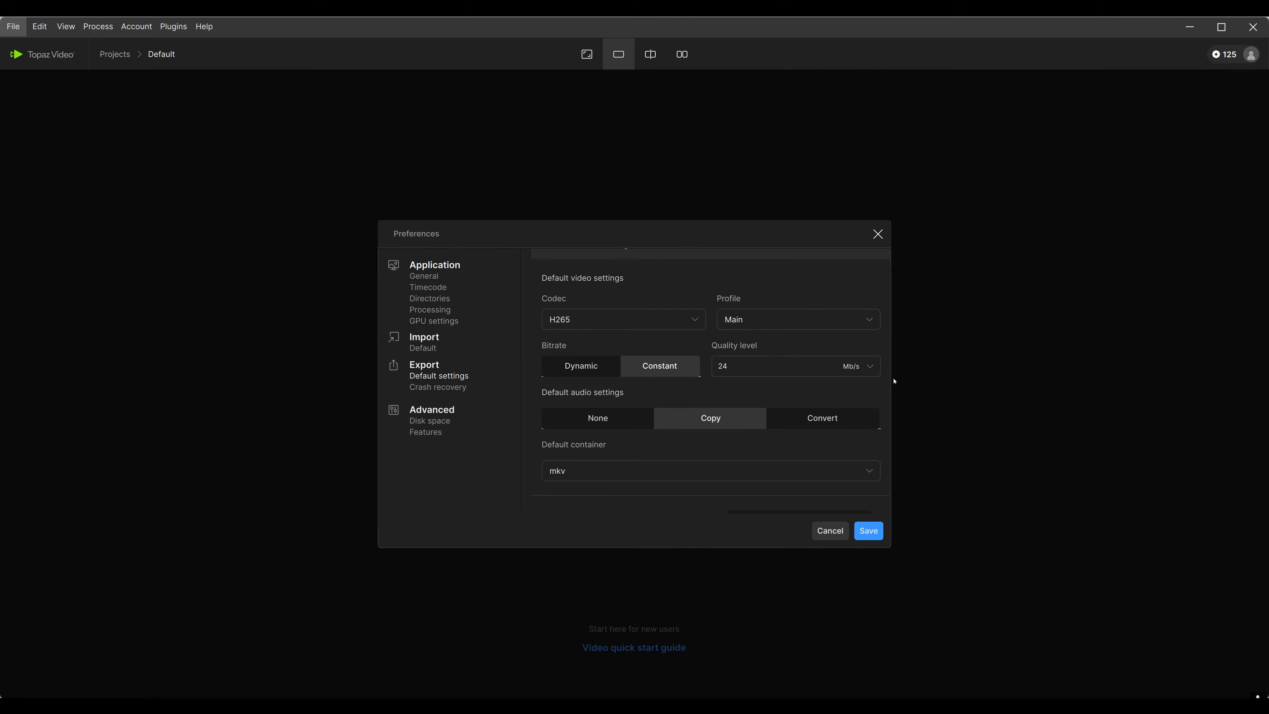
pyautogui.moveTo(852, 371)
# Review the export folder, crash recovery, disk space and feature settings and save the preferences
pyautogui.scroll(-2, 630, 380)
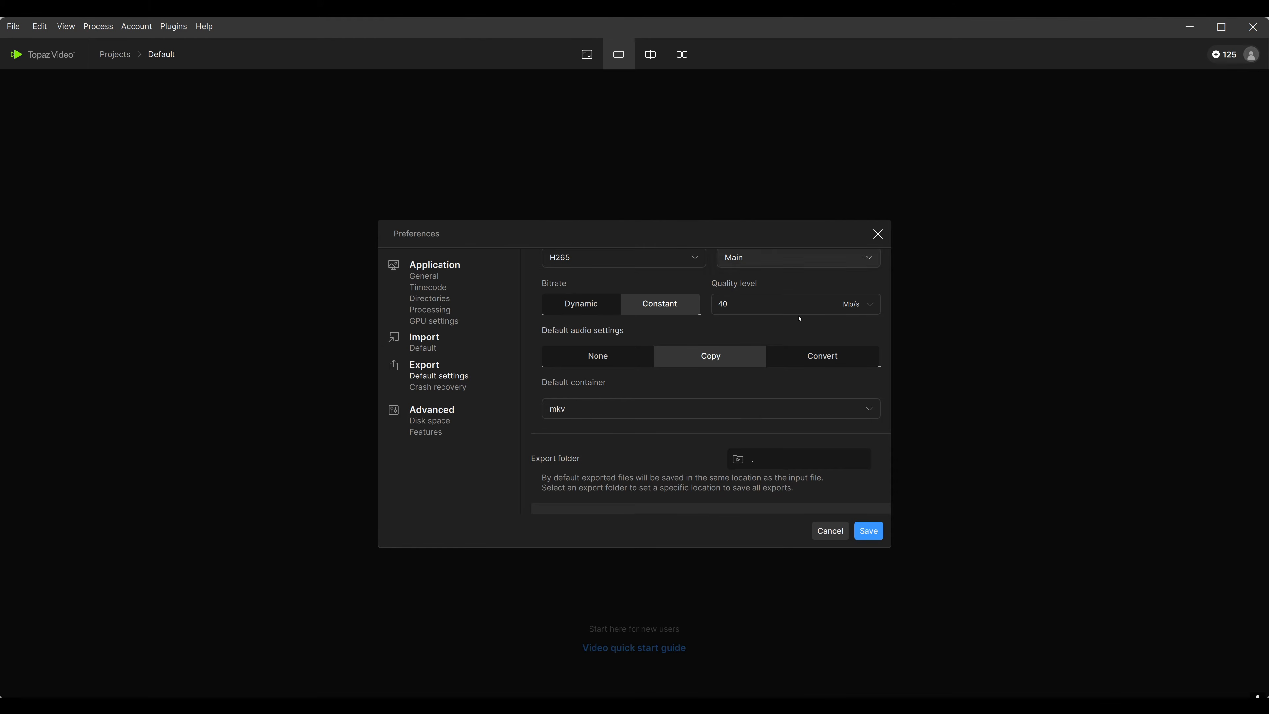
pyautogui.scroll(-5, 705, 441)
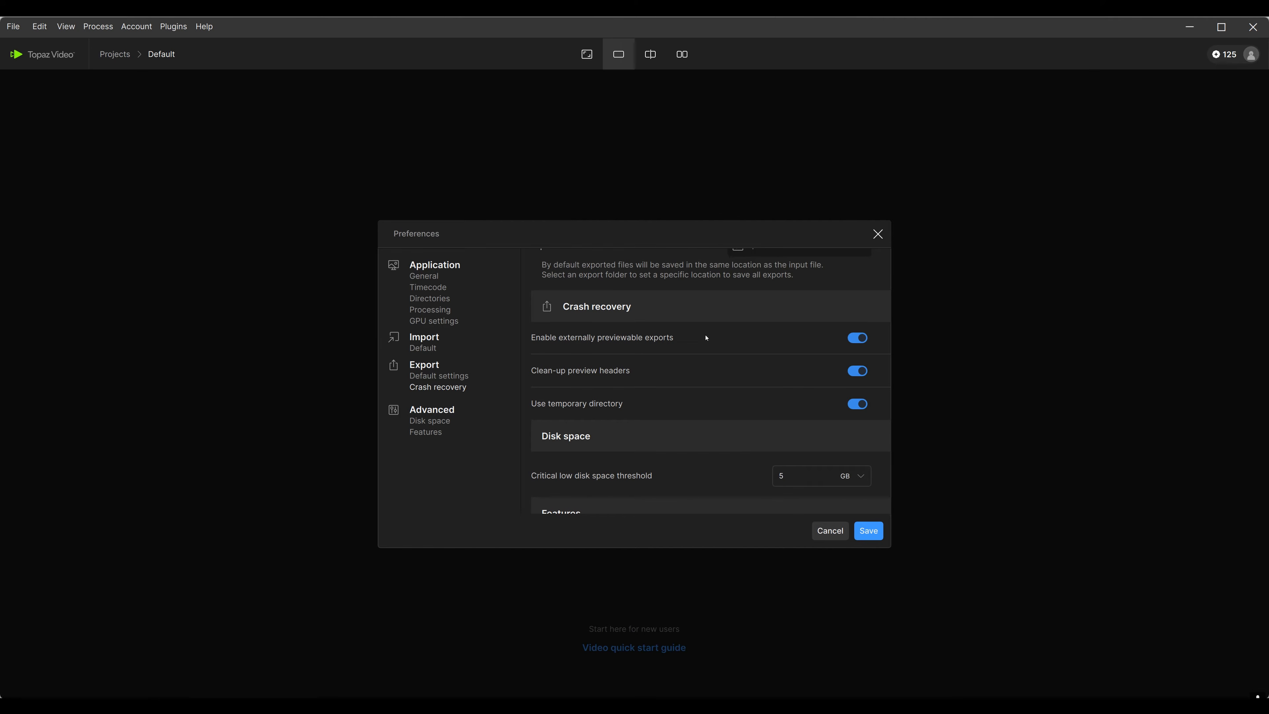
pyautogui.scroll(-10, 707, 338)
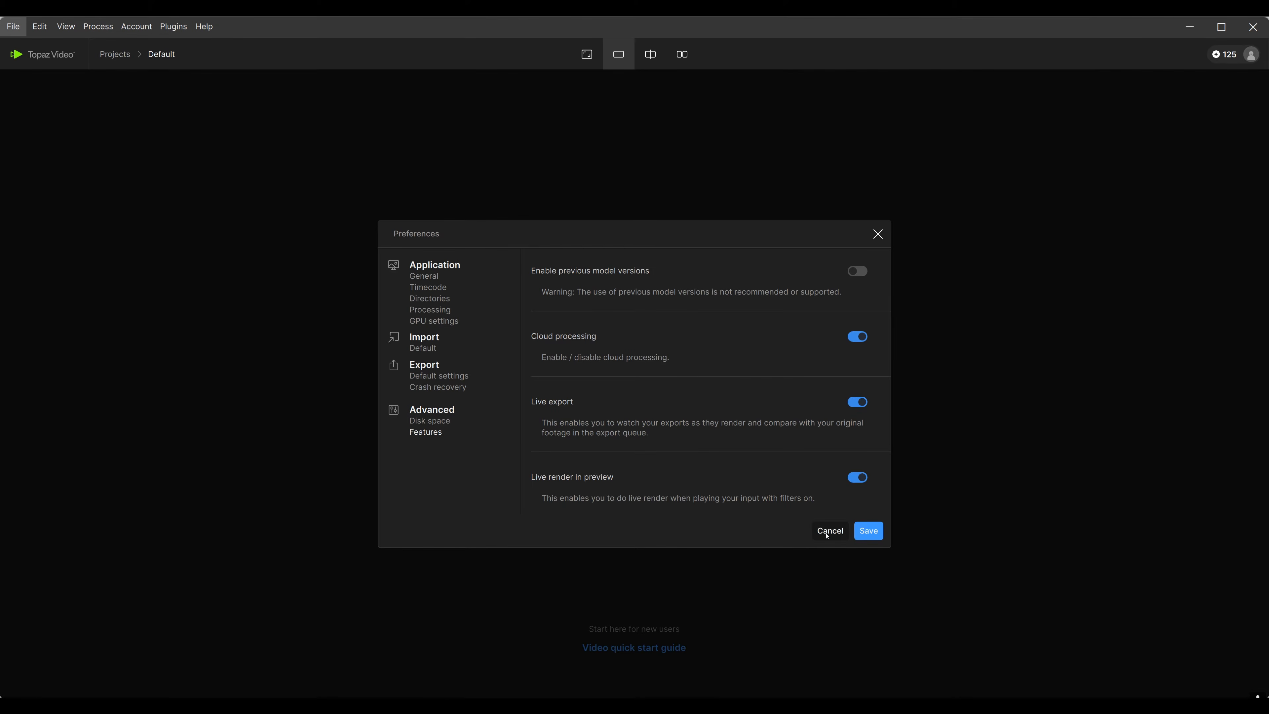
pyautogui.click(861, 535)
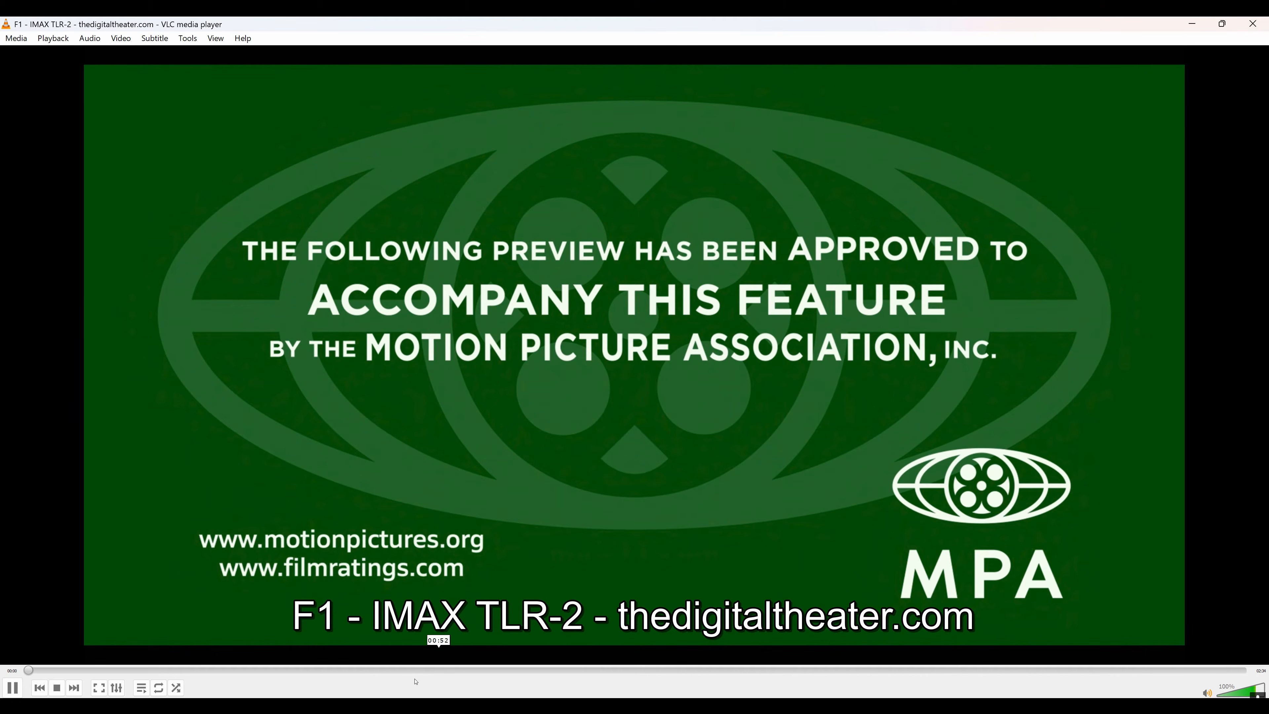
# Switch to VLC media player, seek through the F1 trailer, pause it and close the player
pyautogui.click(315, 670)
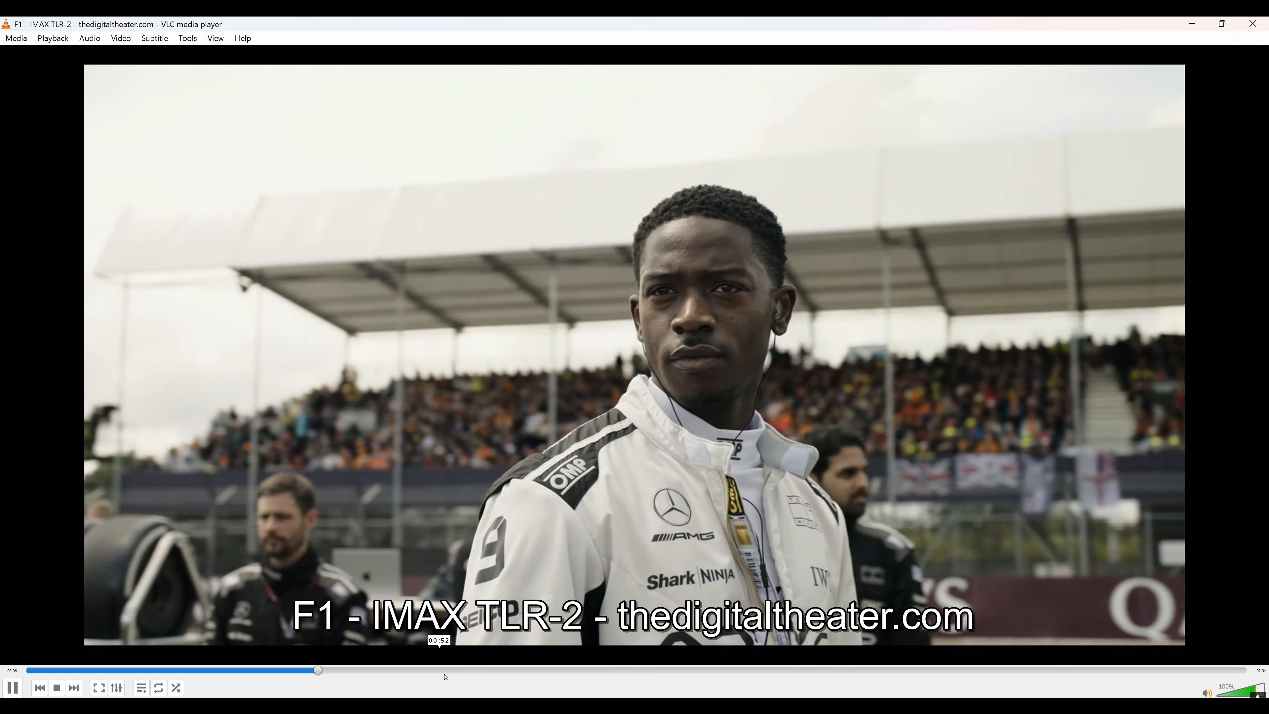
pyautogui.click(452, 671)
pyautogui.click(521, 670)
pyautogui.click(658, 670)
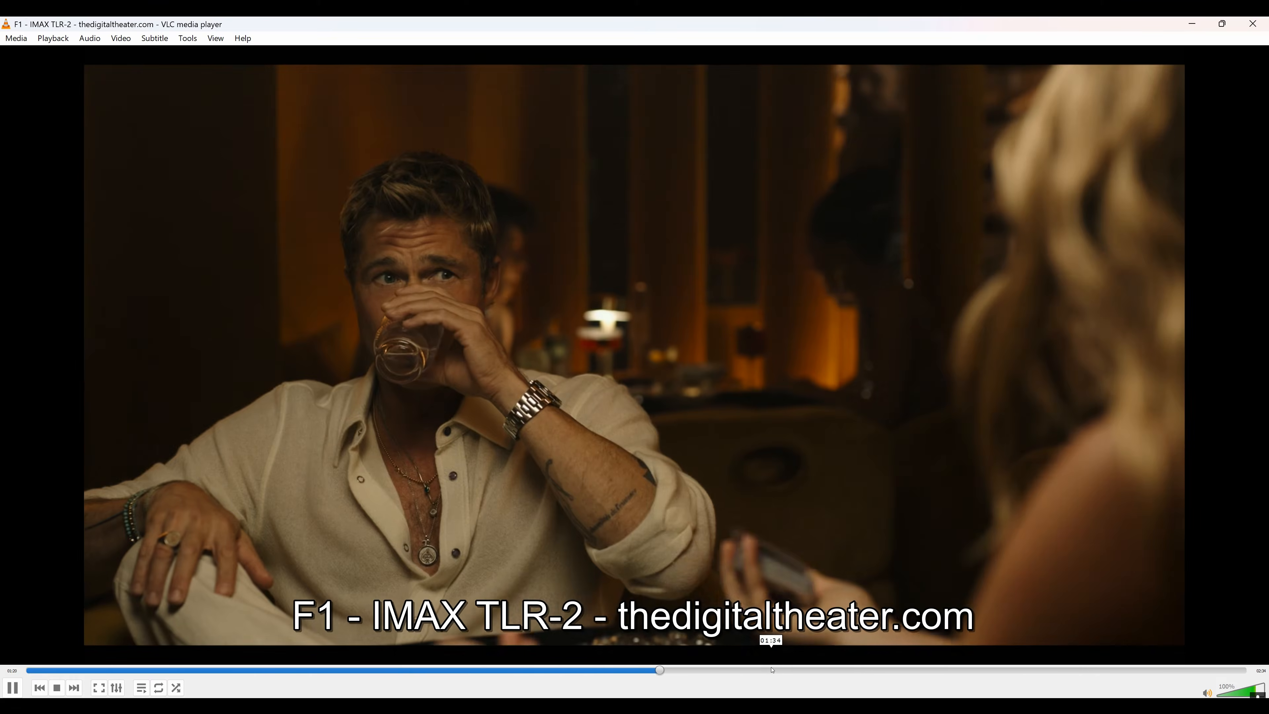
pyautogui.click(817, 670)
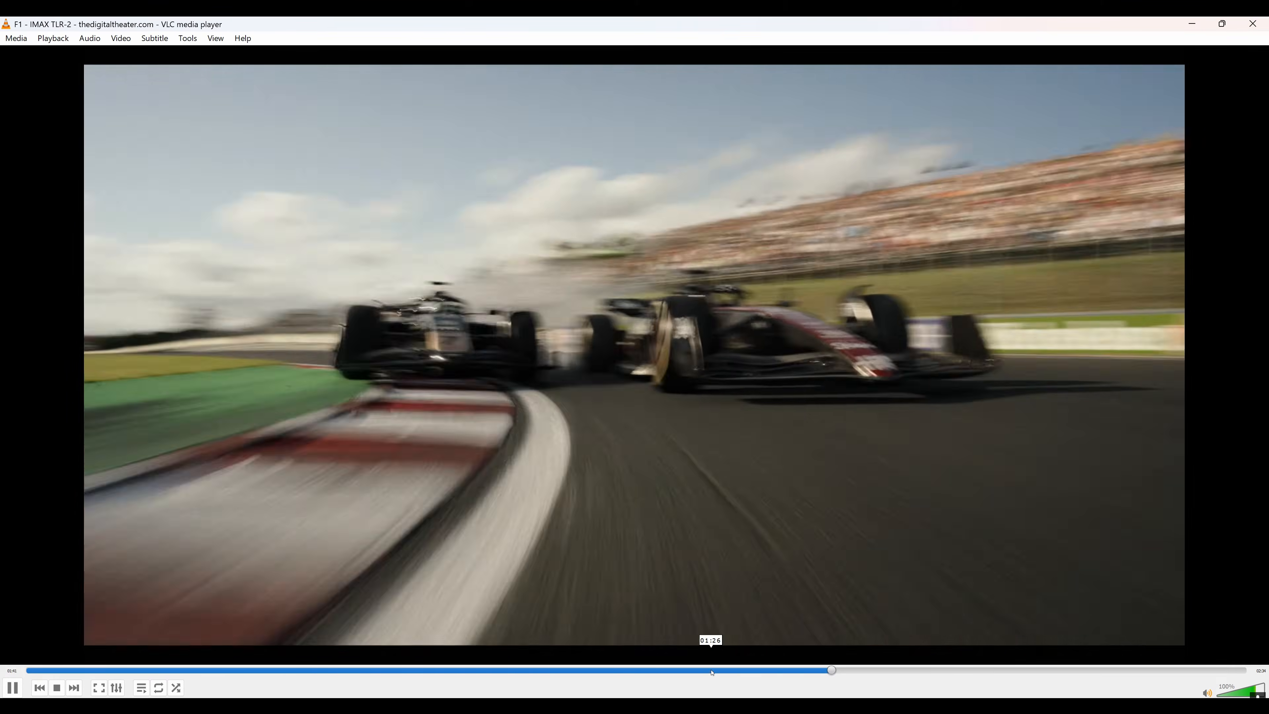
pyautogui.click(716, 671)
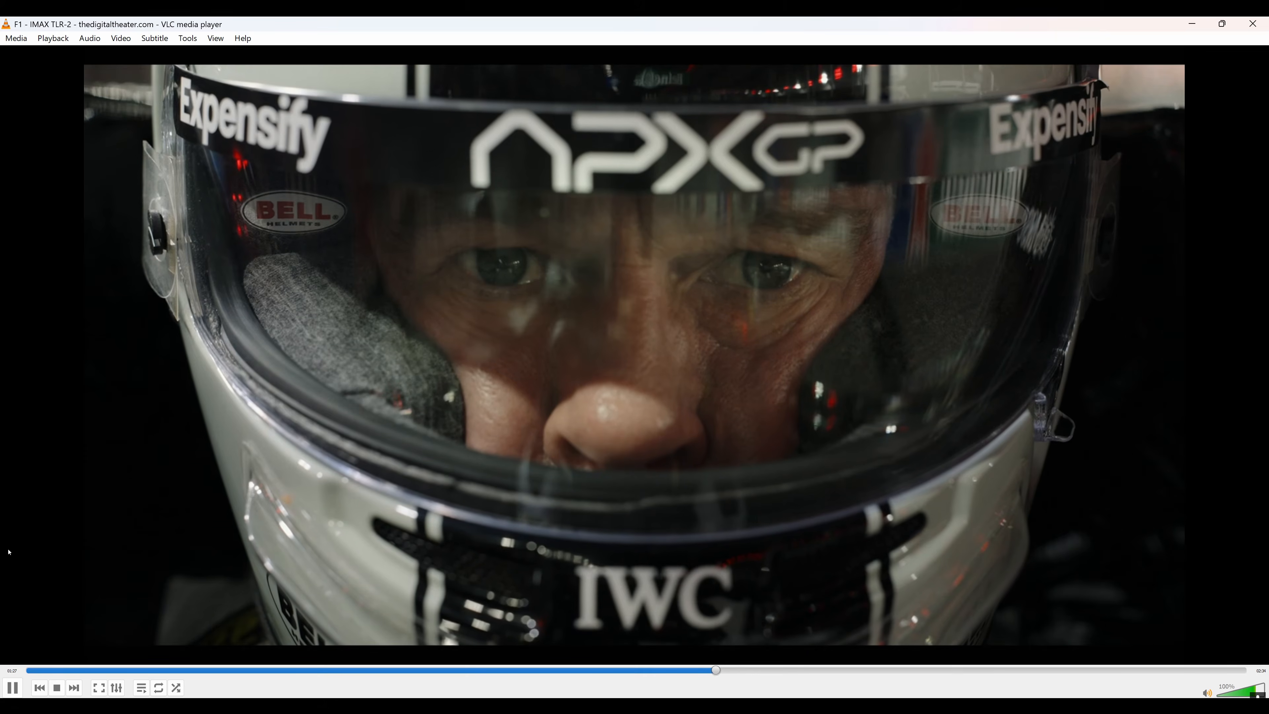
pyautogui.press('space')
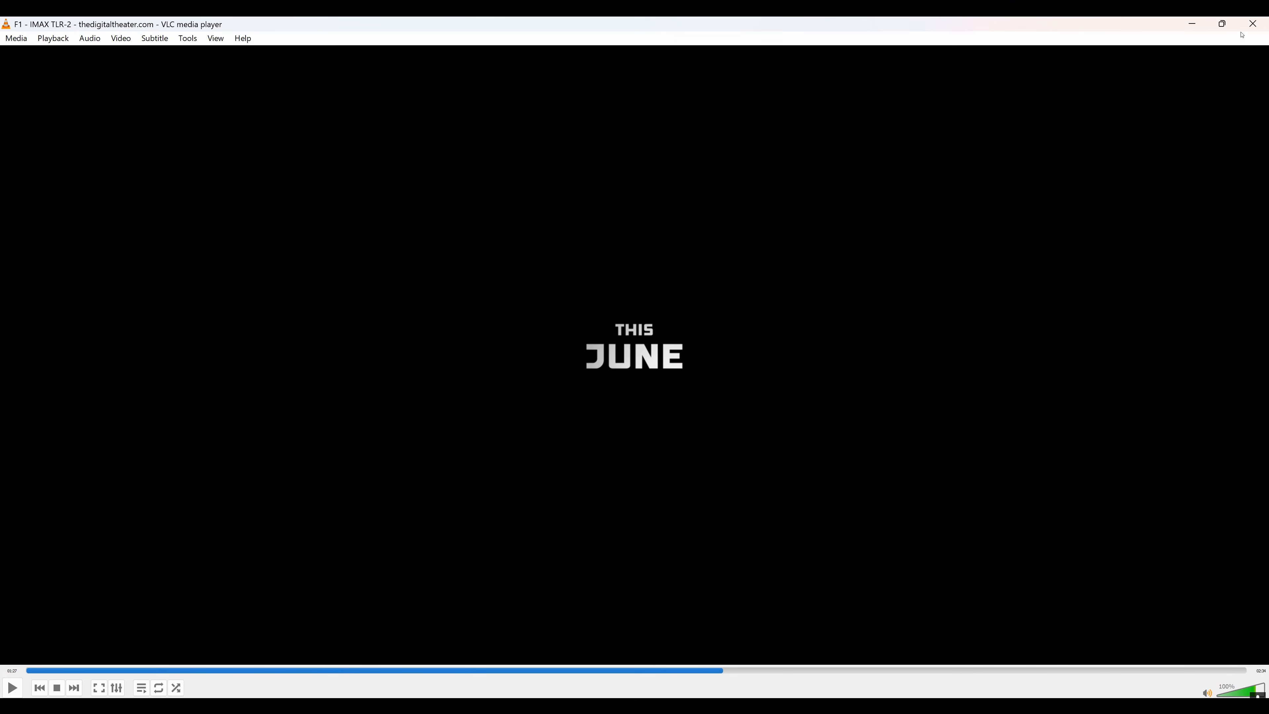
pyautogui.click(1254, 23)
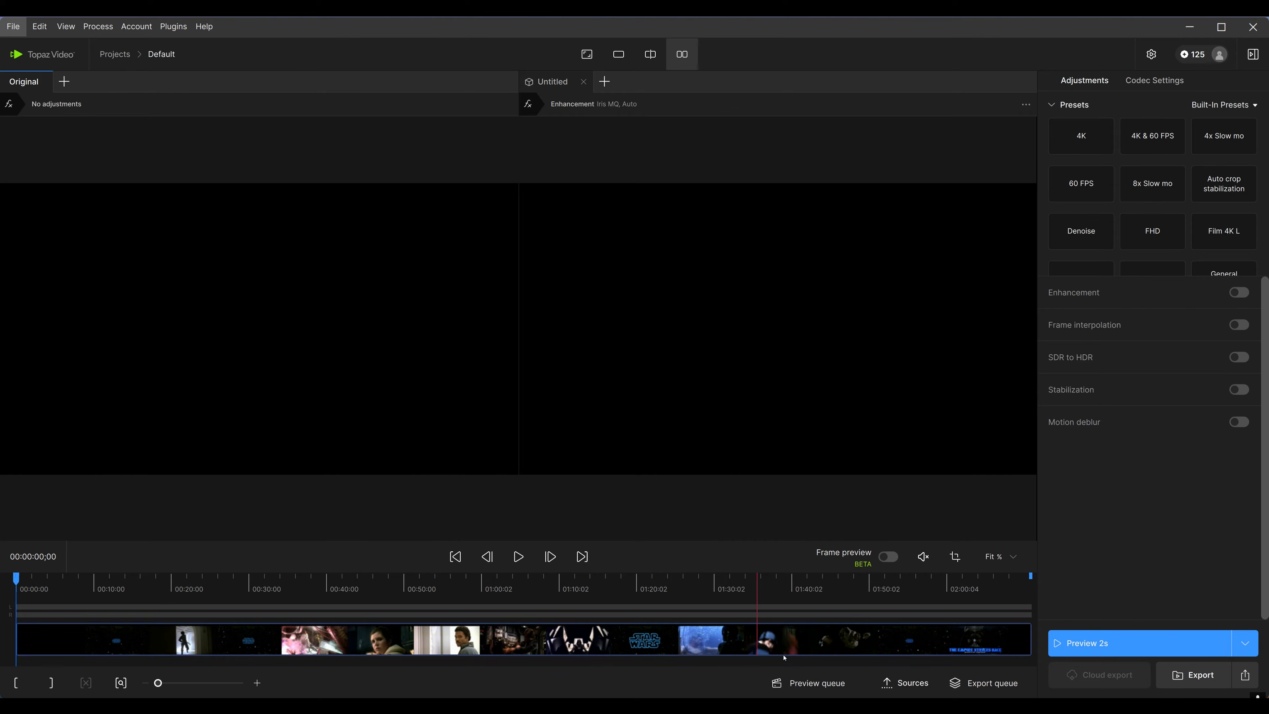
# Add the '…480 500kps.mkv' clip as a source and move the playhead to about 00:00:45
pyautogui.click(906, 683)
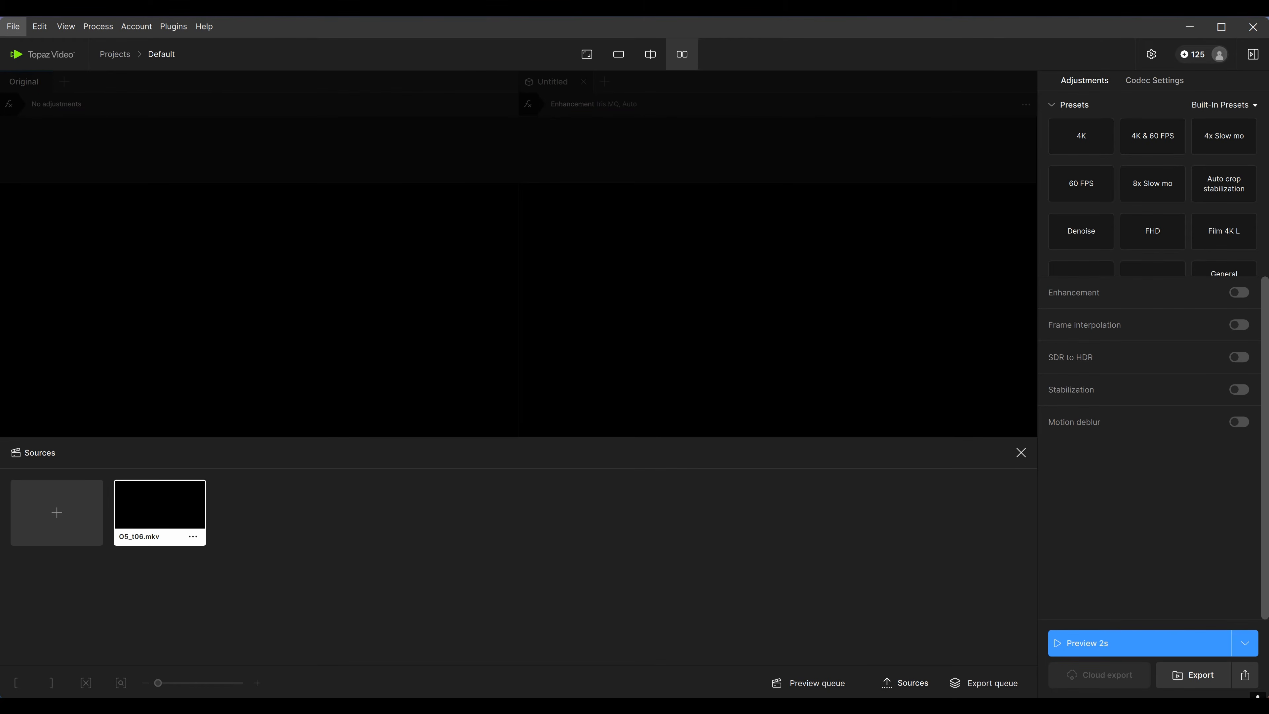
pyautogui.moveTo(920, 480); pyautogui.dragTo(374, 561)
pyautogui.moveTo(267, 521)
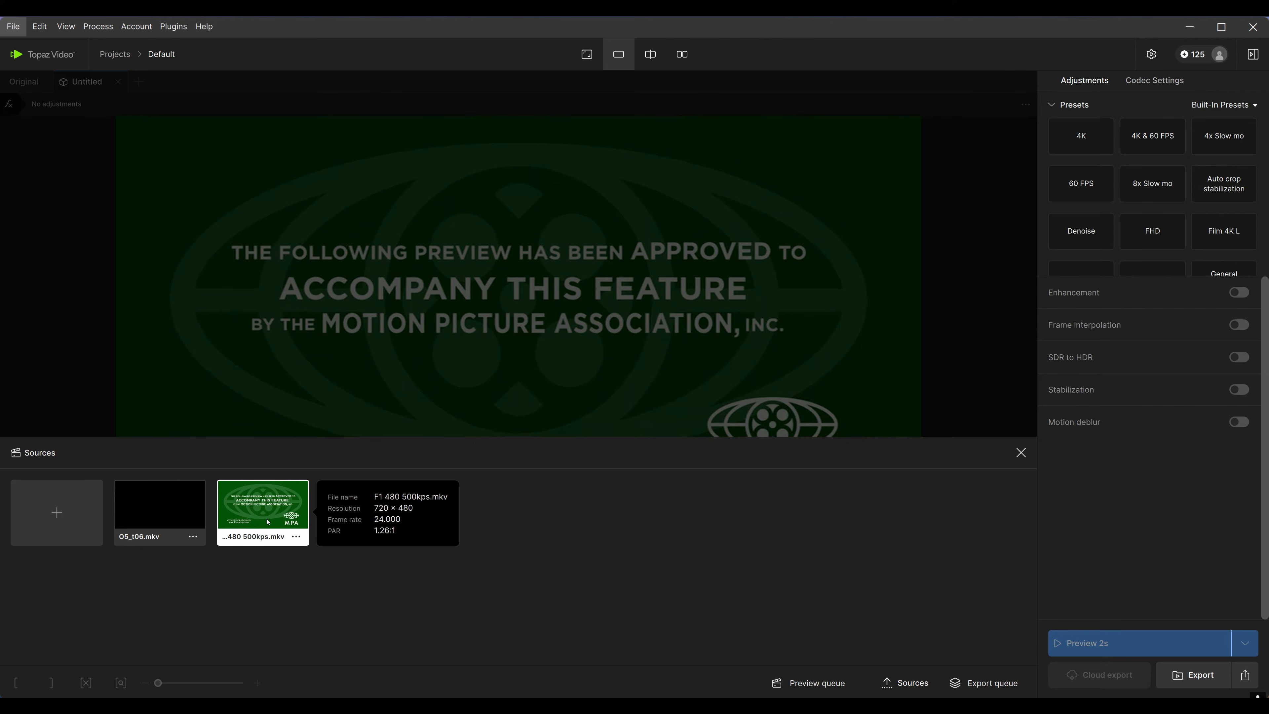
pyautogui.click(1020, 454)
pyautogui.click(316, 632)
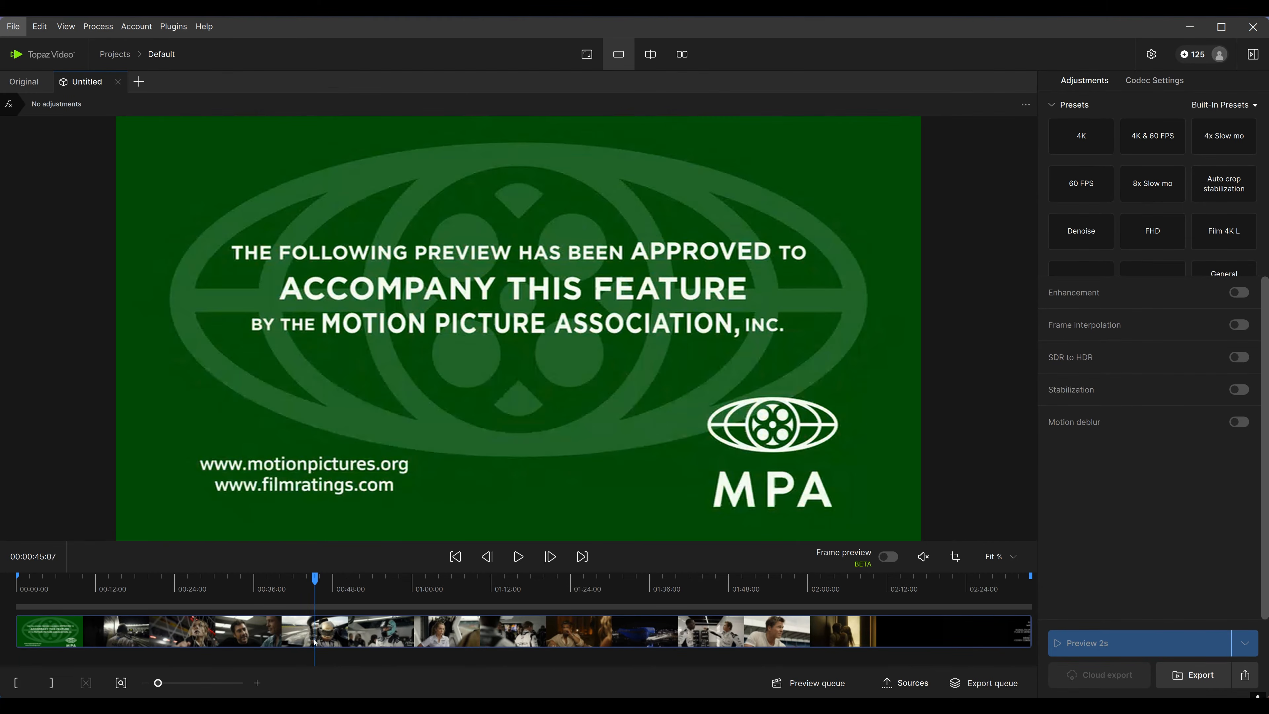
# Turn on Enhancement for the clip and set the output resolution to 1920×1080 (FHD)
pyautogui.moveTo(343, 643); pyautogui.dragTo(401, 639)
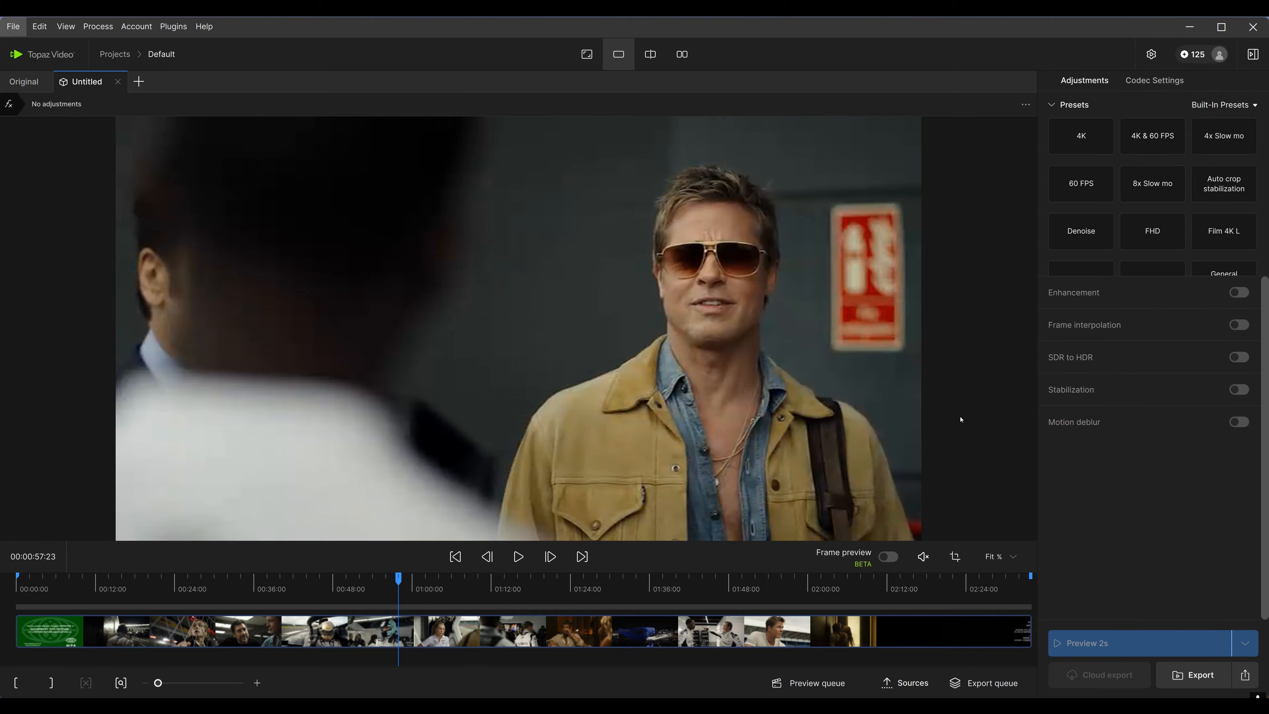
pyautogui.moveTo(485, 644); pyautogui.dragTo(517, 644)
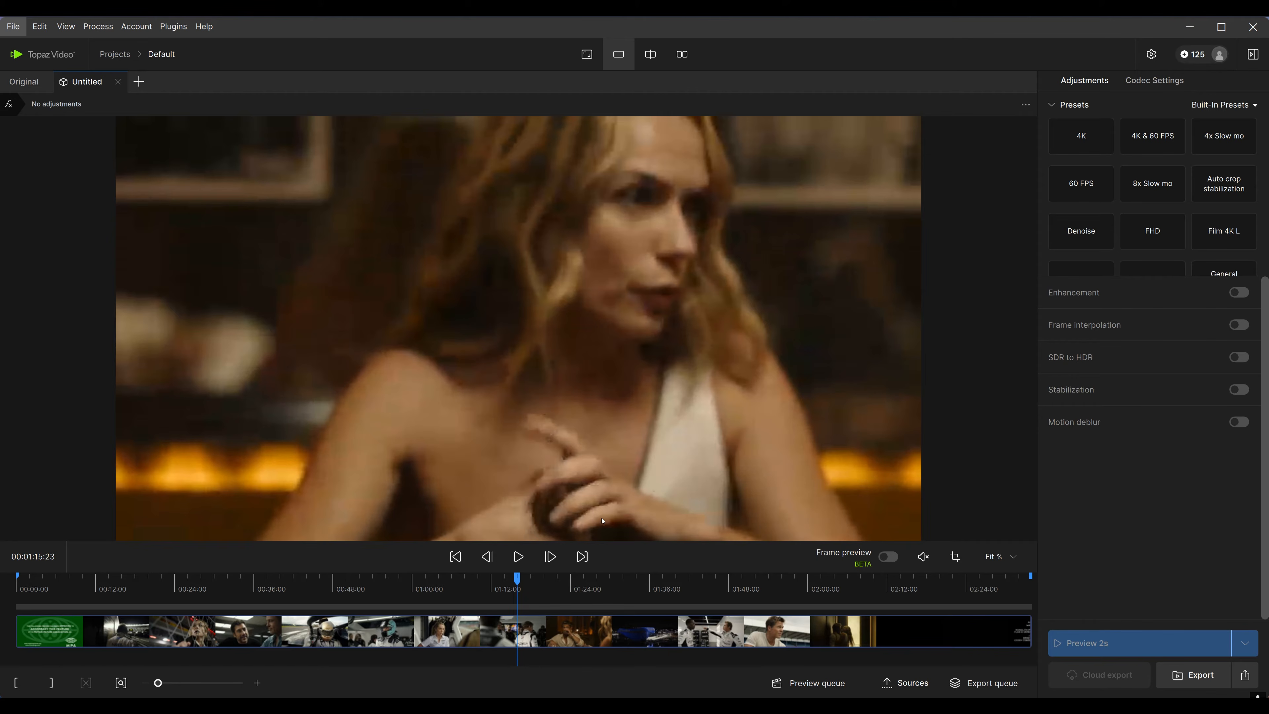
pyautogui.click(504, 643)
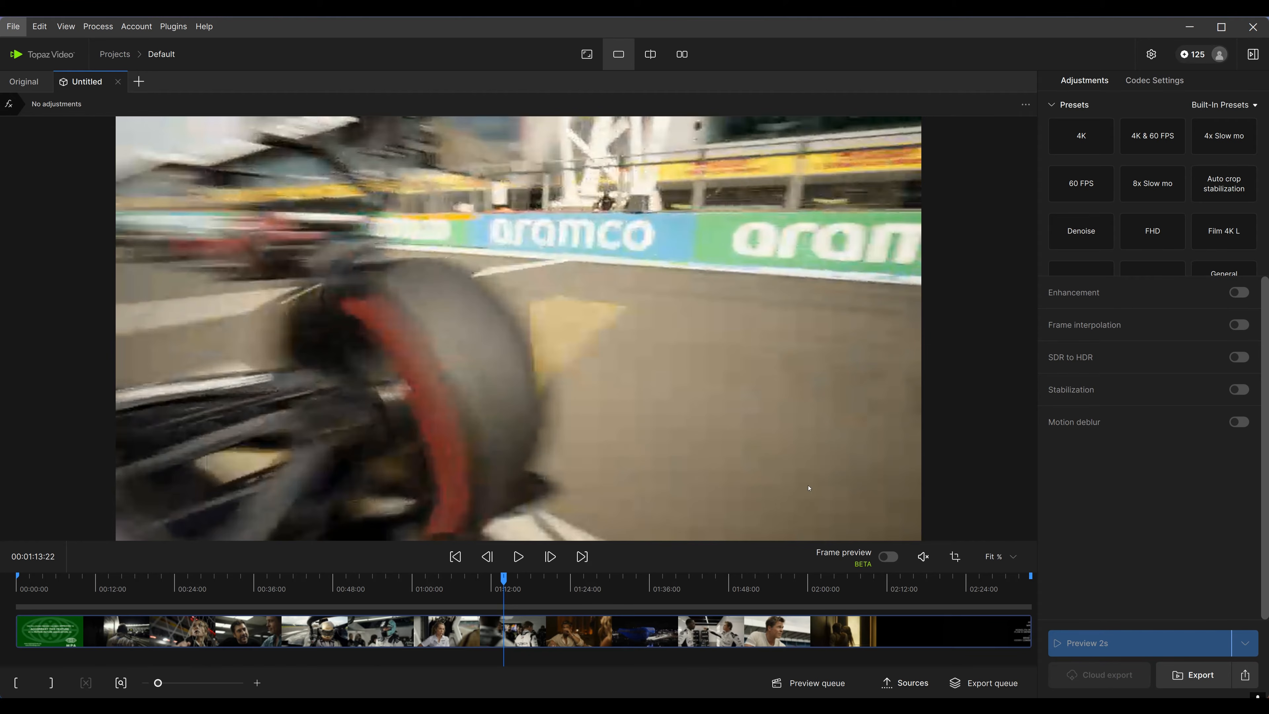
pyautogui.click(1240, 293)
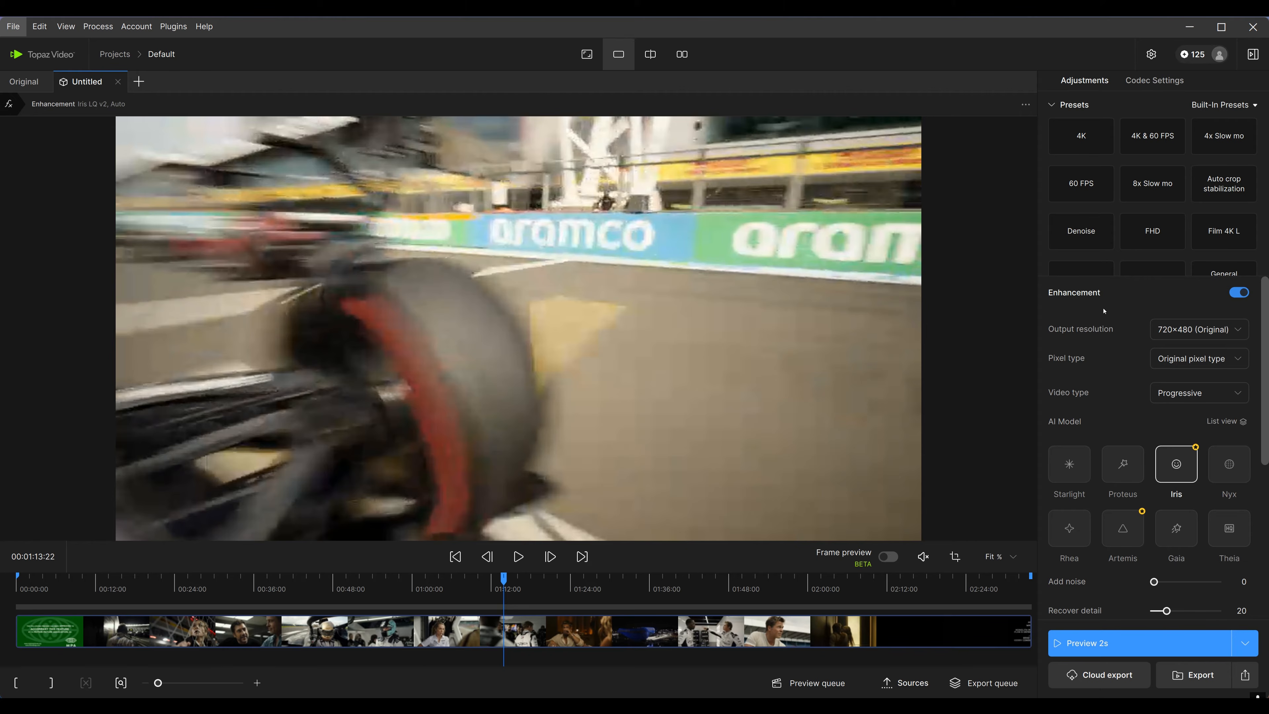
pyautogui.click(1202, 332)
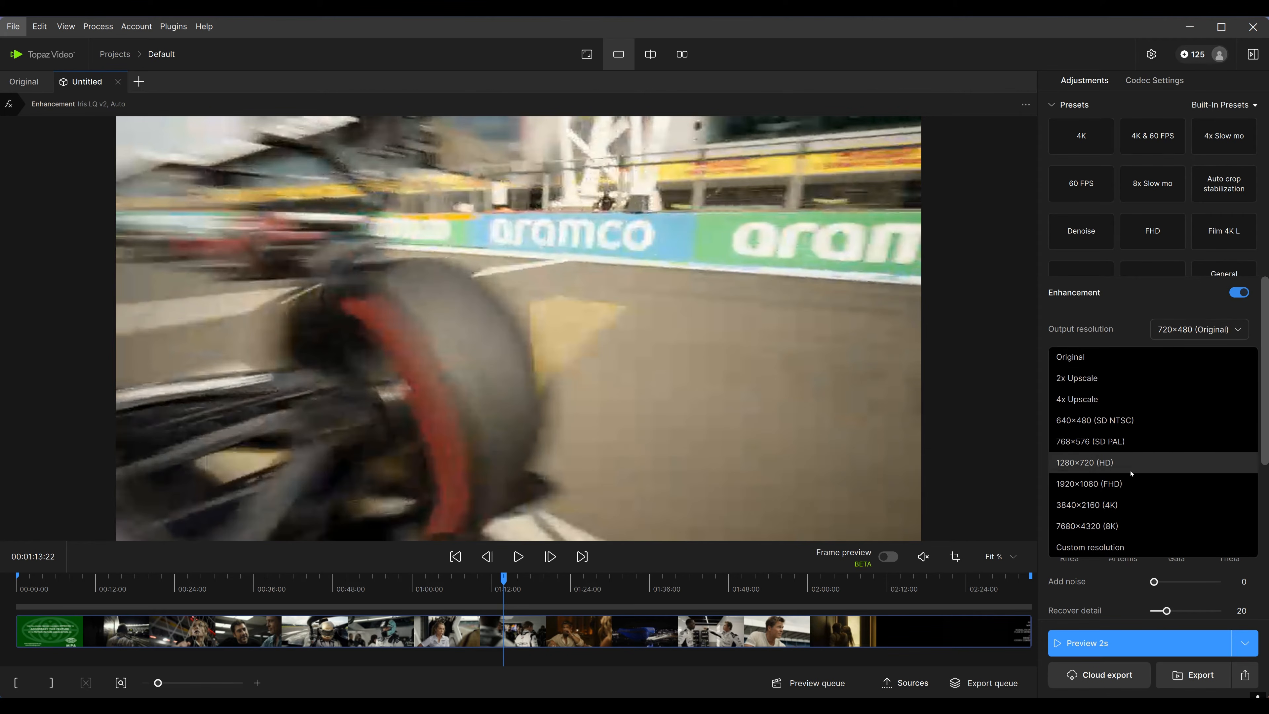
pyautogui.click(1119, 484)
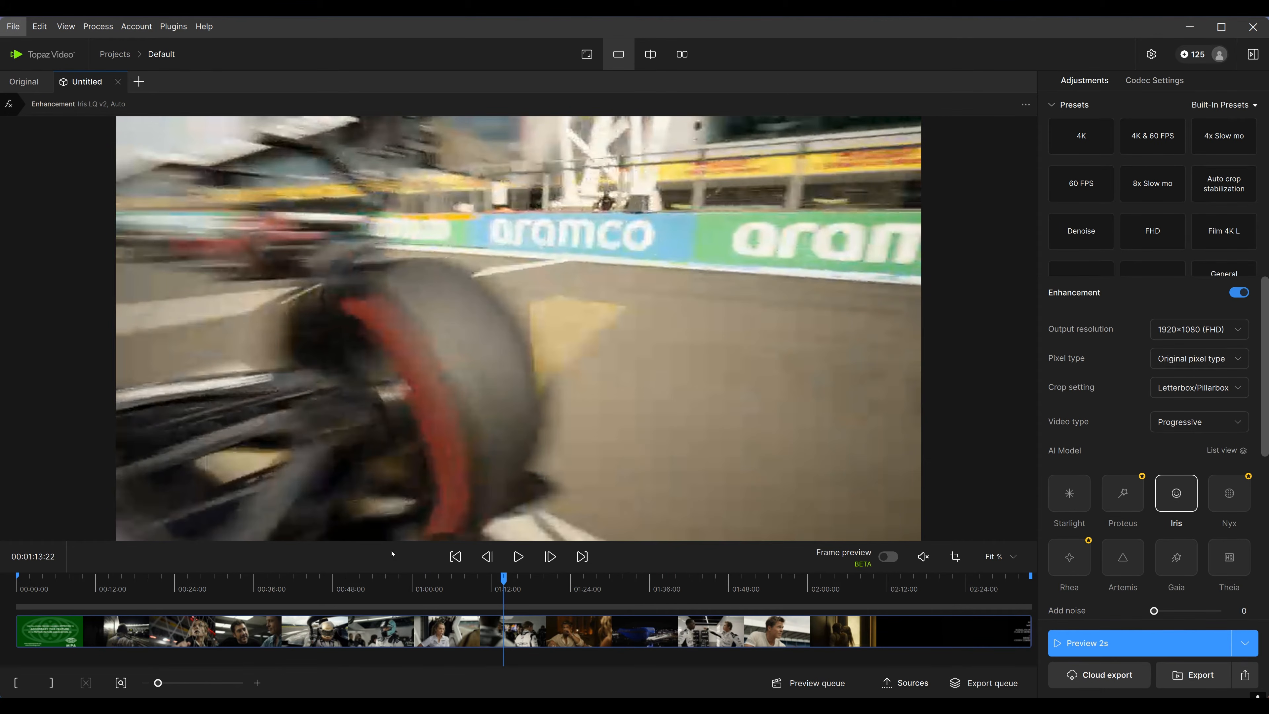
# Set the Iris input condition to Medium quality and render a 2-second preview starting at about 01:00:06
pyautogui.click(472, 636)
pyautogui.moveTo(472, 636); pyautogui.dragTo(414, 643)
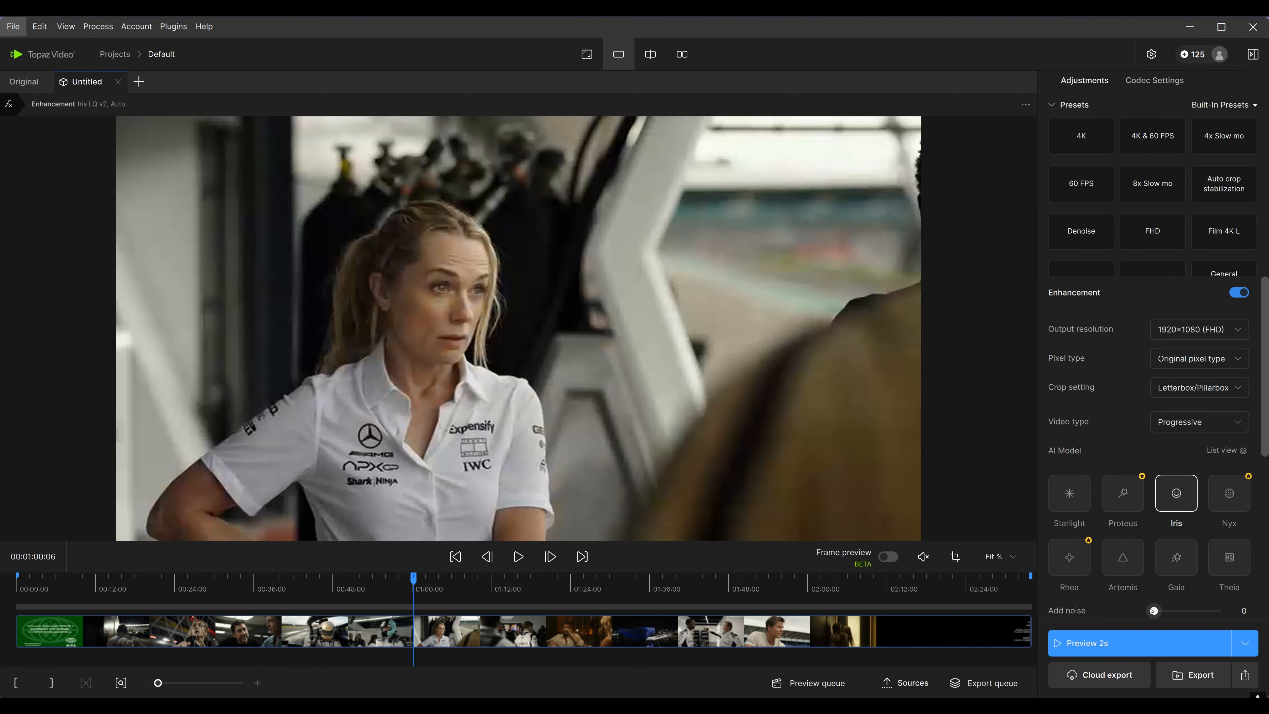
pyautogui.scroll(-2, 1241, 542)
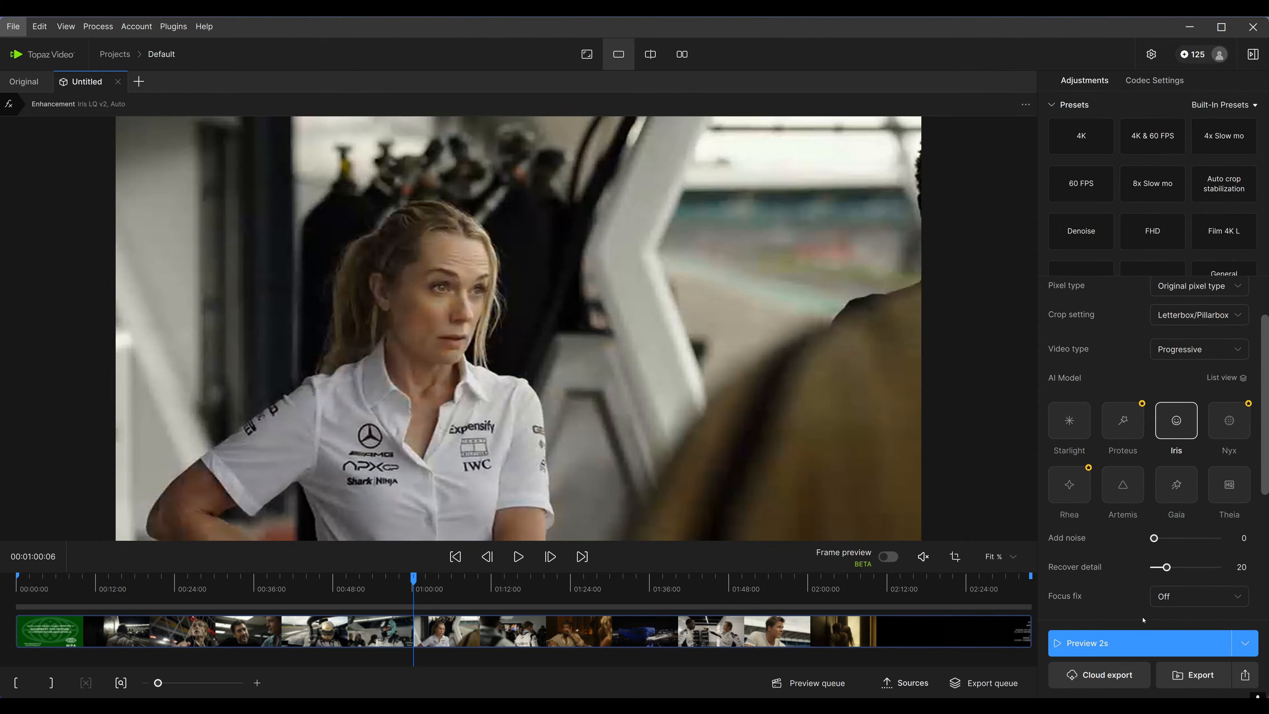
pyautogui.scroll(-2, 1241, 541)
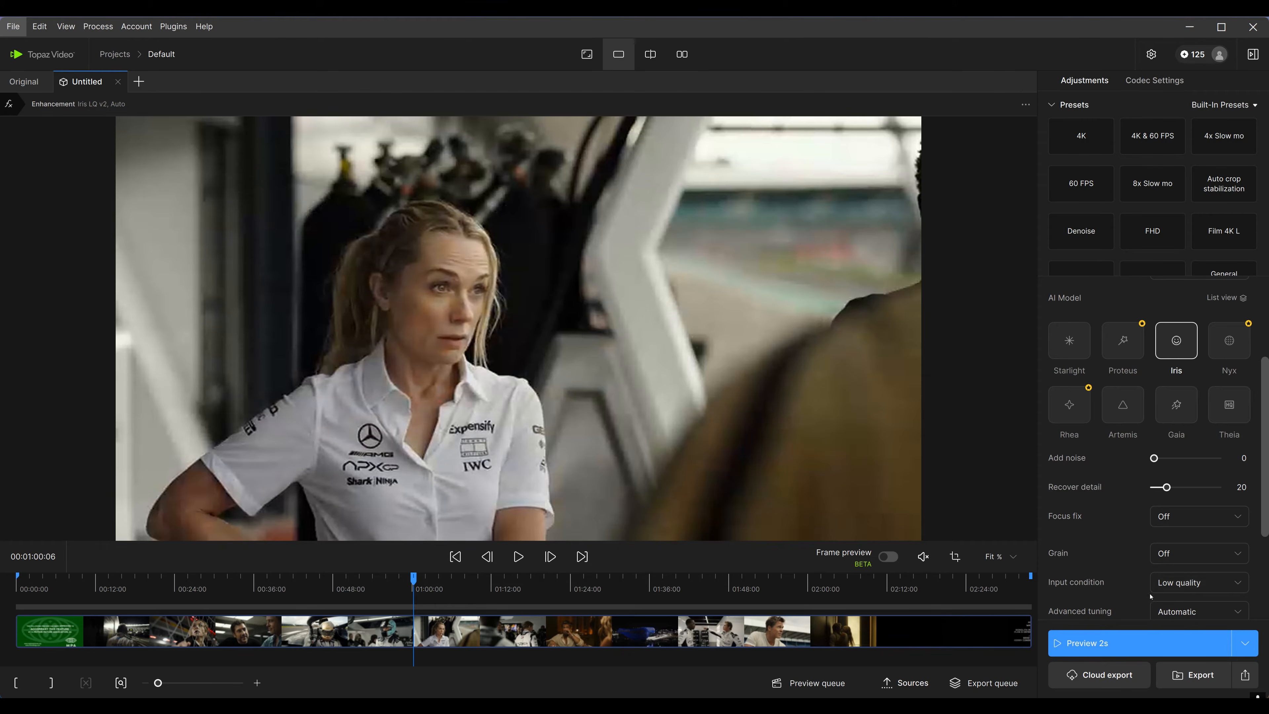
pyautogui.click(1188, 593)
pyautogui.click(1142, 621)
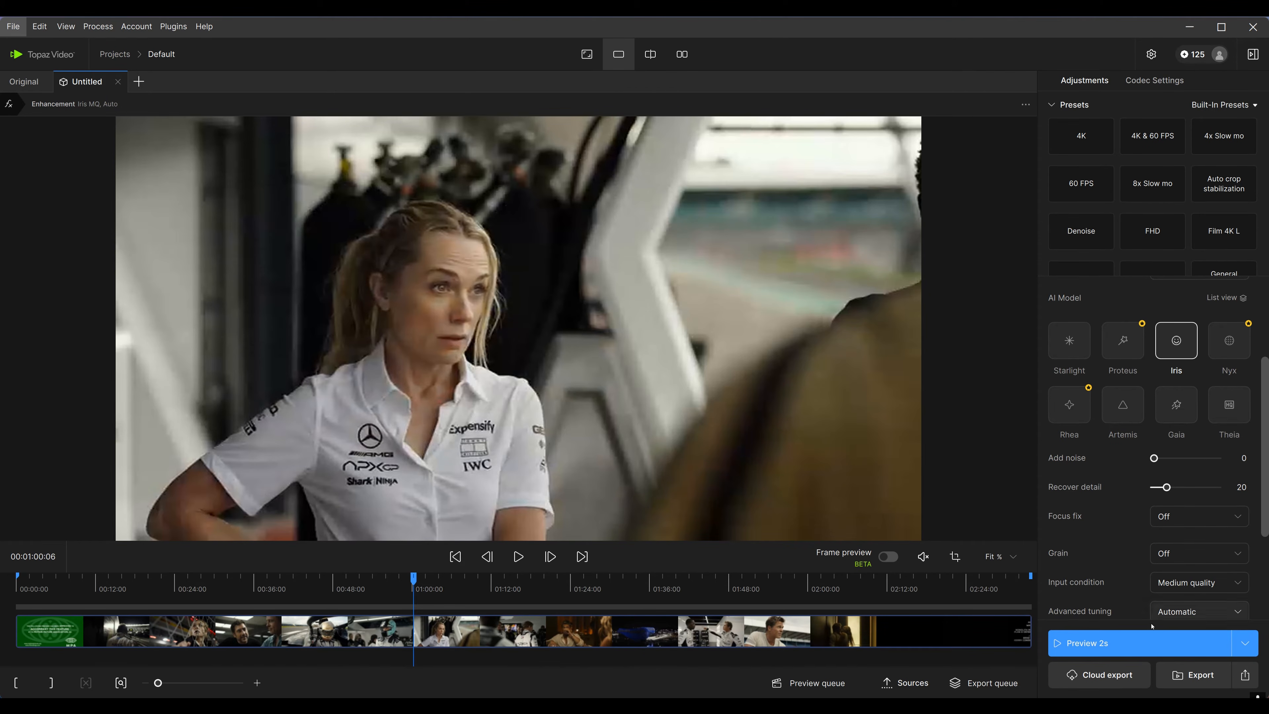
pyautogui.click(1120, 645)
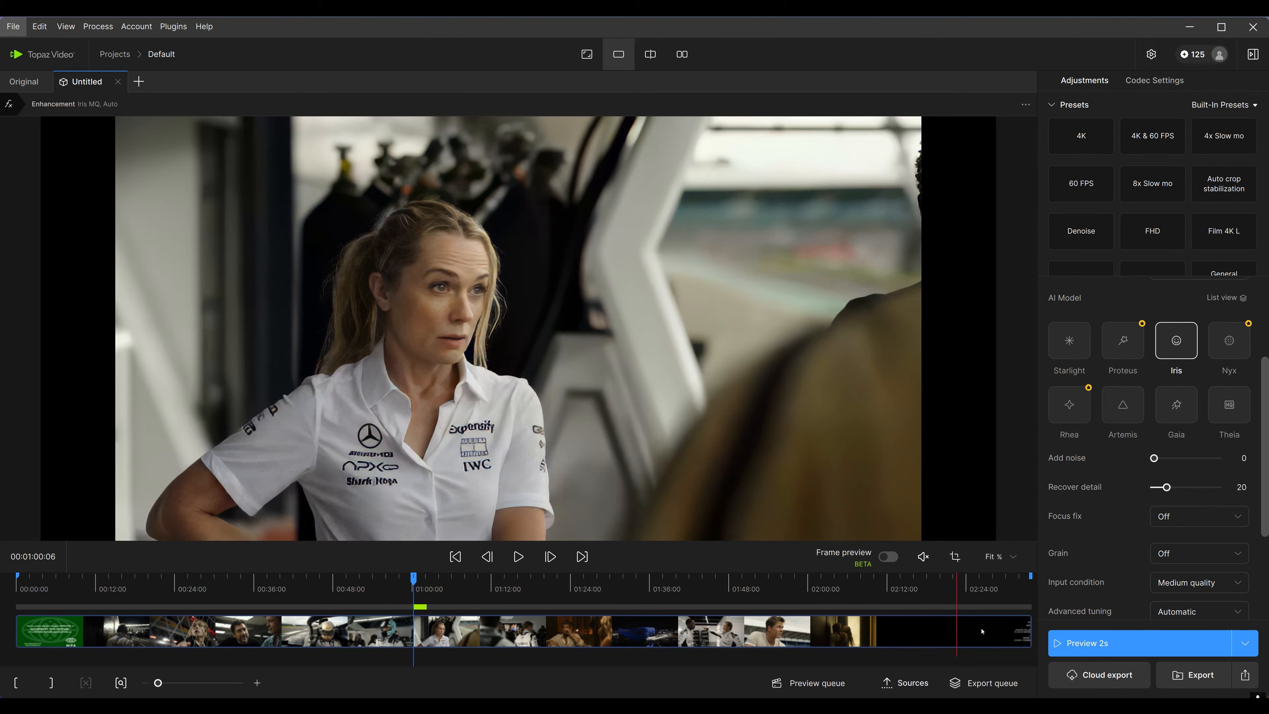
# Play the preview, switch to side-by-side view and zoom into the actress's face to compare original and enhanced frames
pyautogui.click(518, 557)
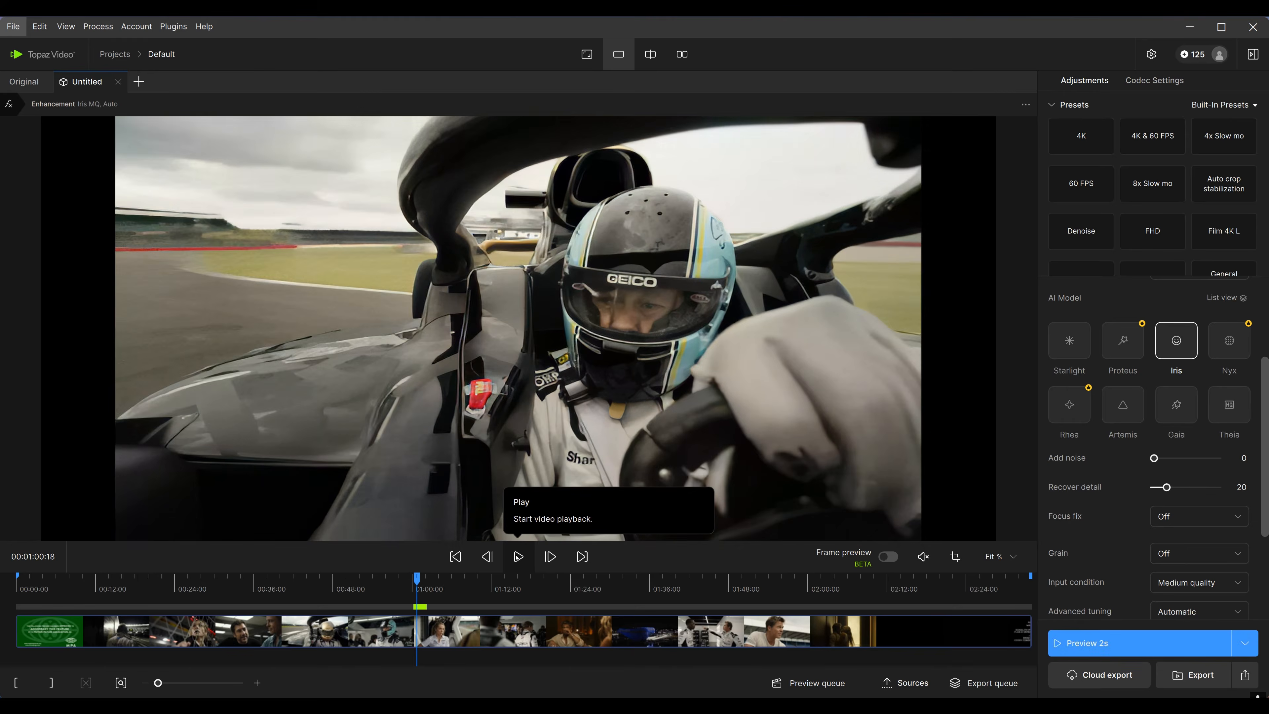
pyautogui.click(683, 54)
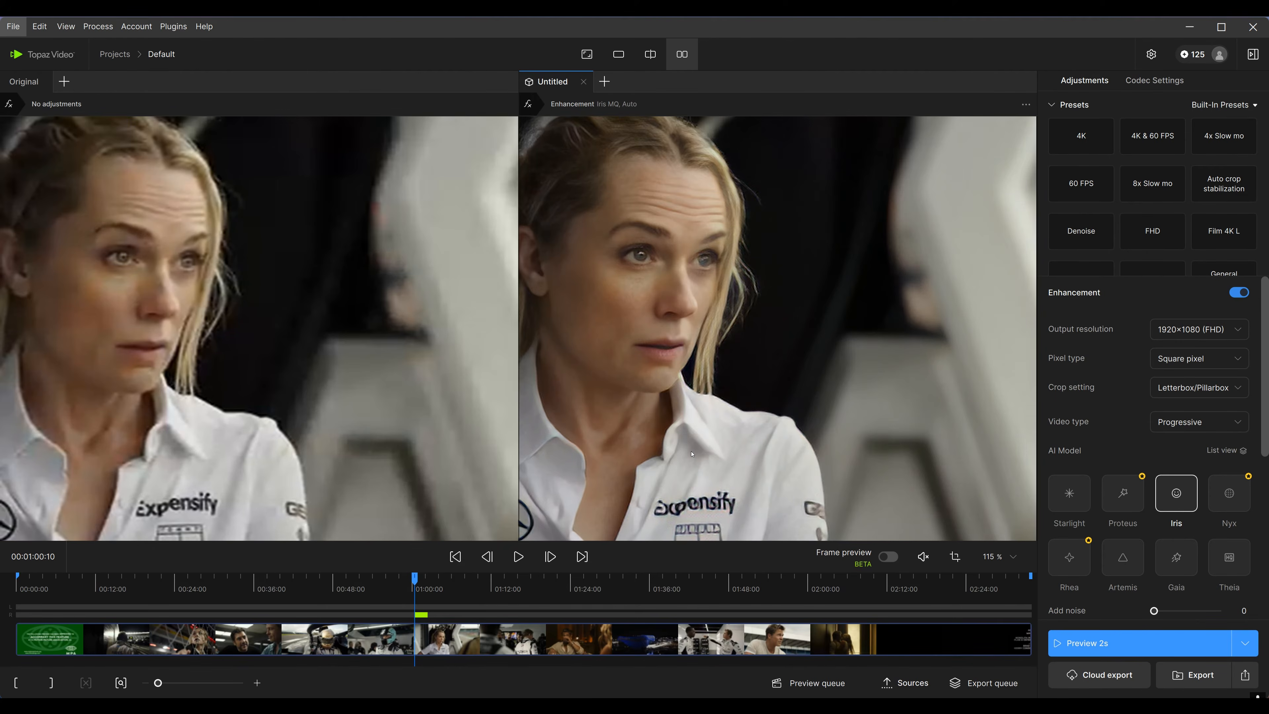
pyautogui.moveTo(692, 454); pyautogui.dragTo(830, 484)
pyautogui.scroll(3, 439, 444)
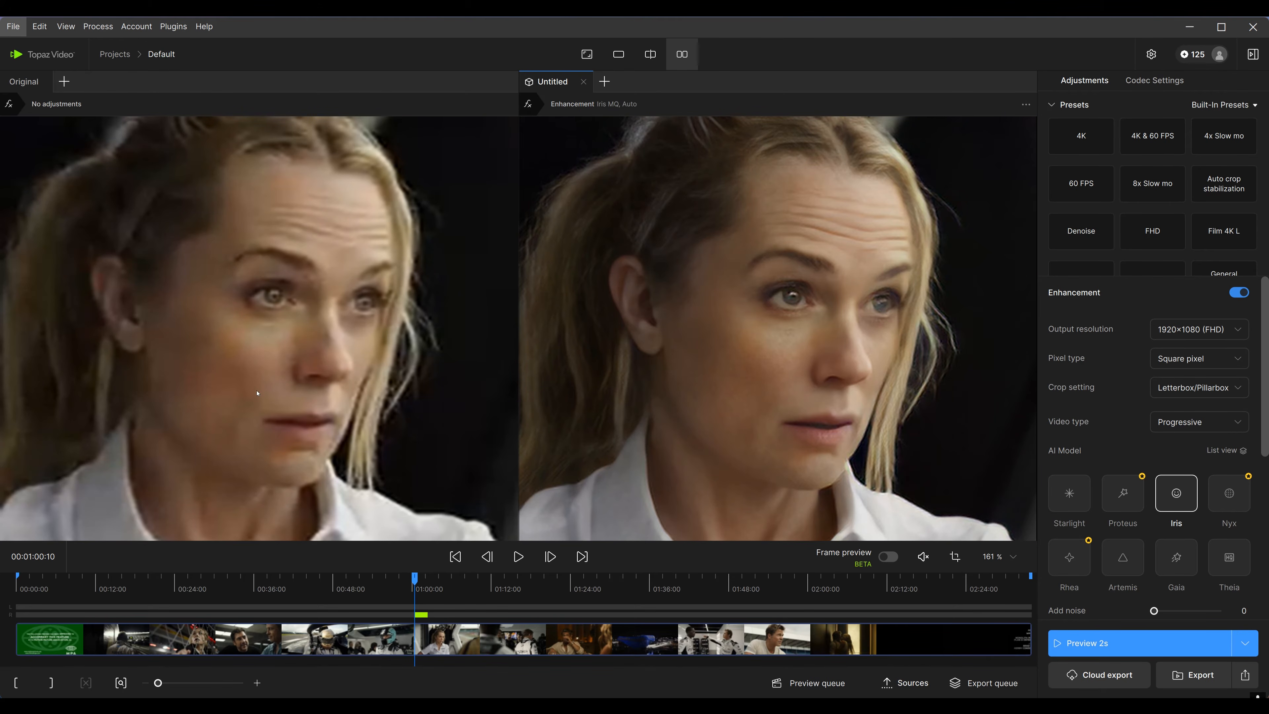
pyautogui.moveTo(717, 349); pyautogui.dragTo(837, 376)
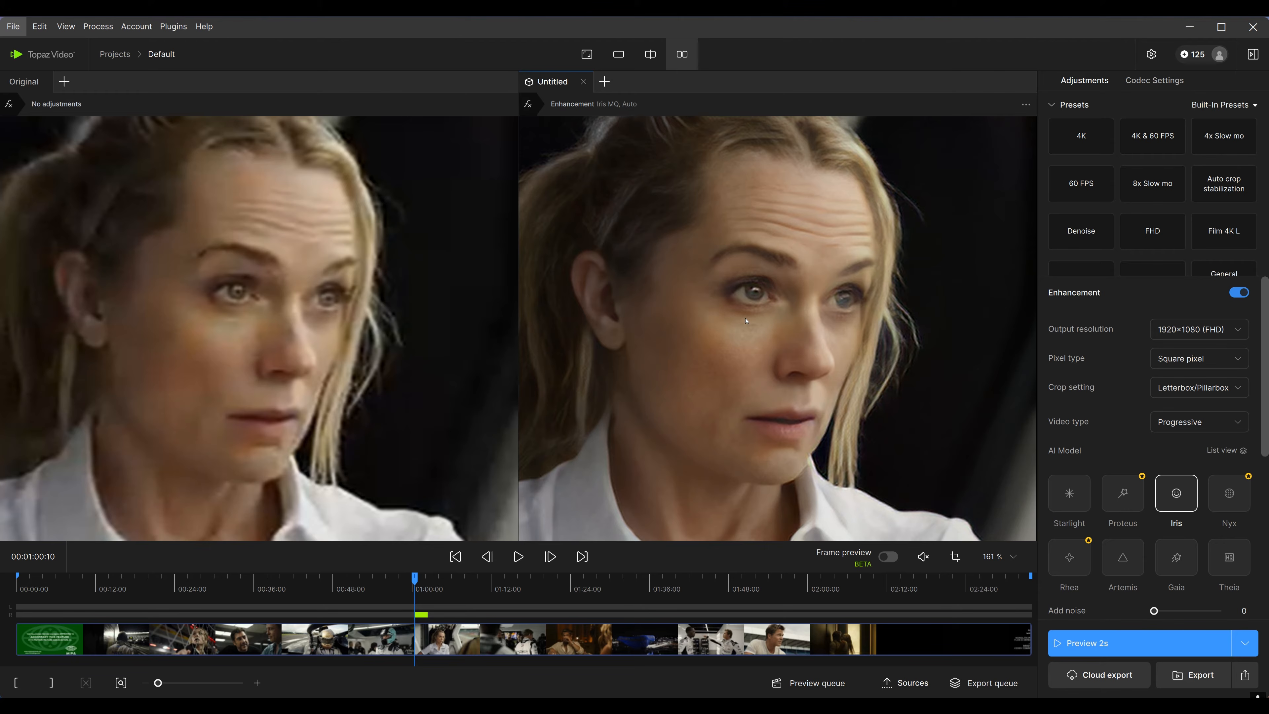
pyautogui.scroll(-4, 1195, 555)
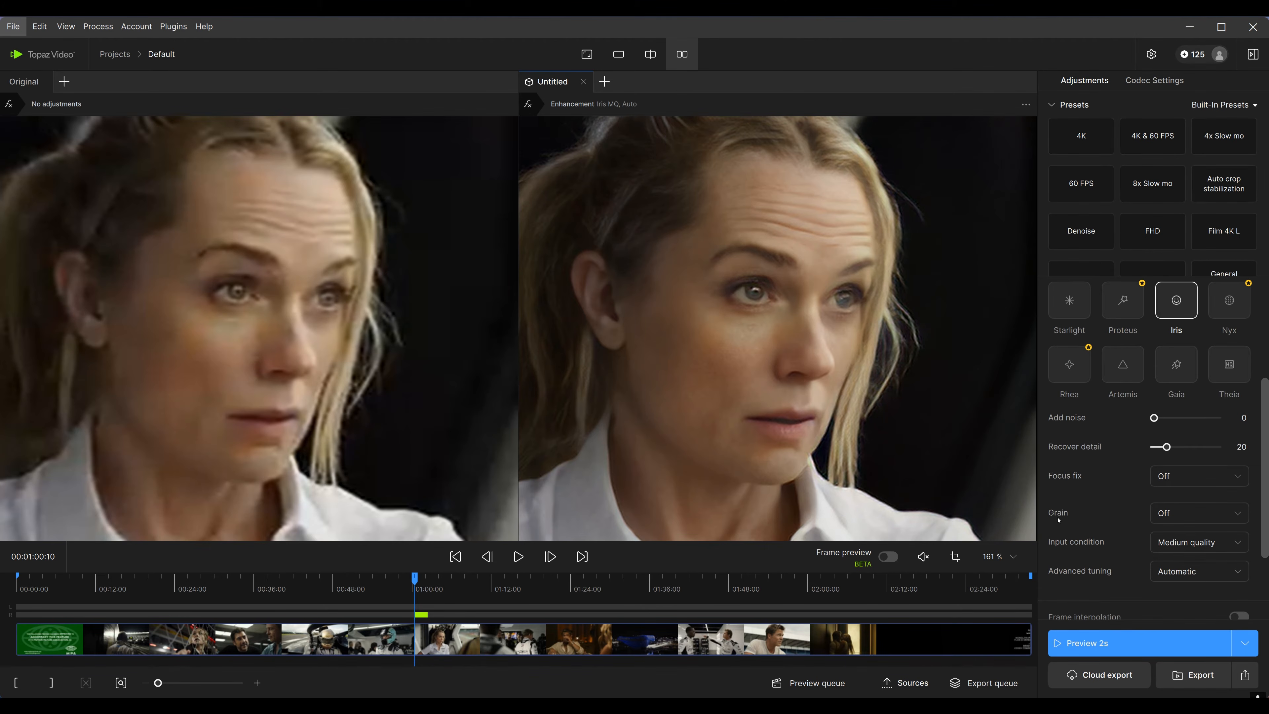
pyautogui.scroll(-3, 740, 362)
pyautogui.moveTo(742, 364); pyautogui.dragTo(765, 304)
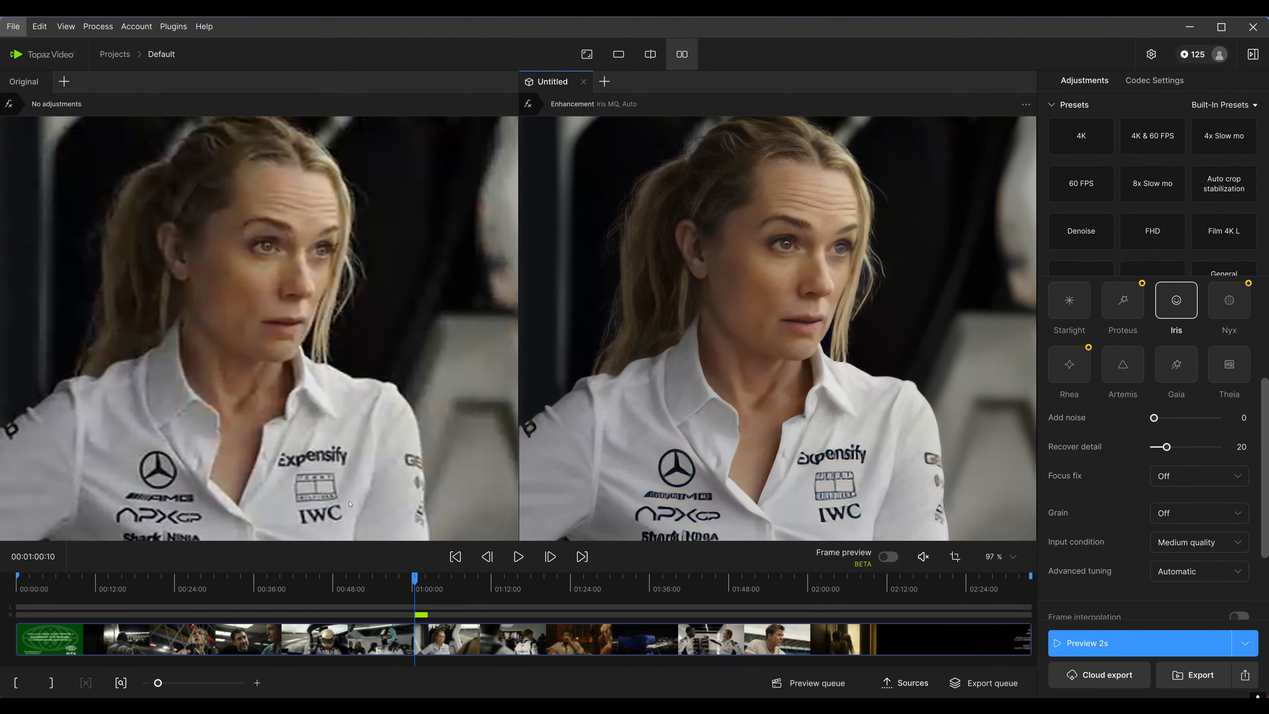
pyautogui.moveTo(350, 504); pyautogui.dragTo(353, 473)
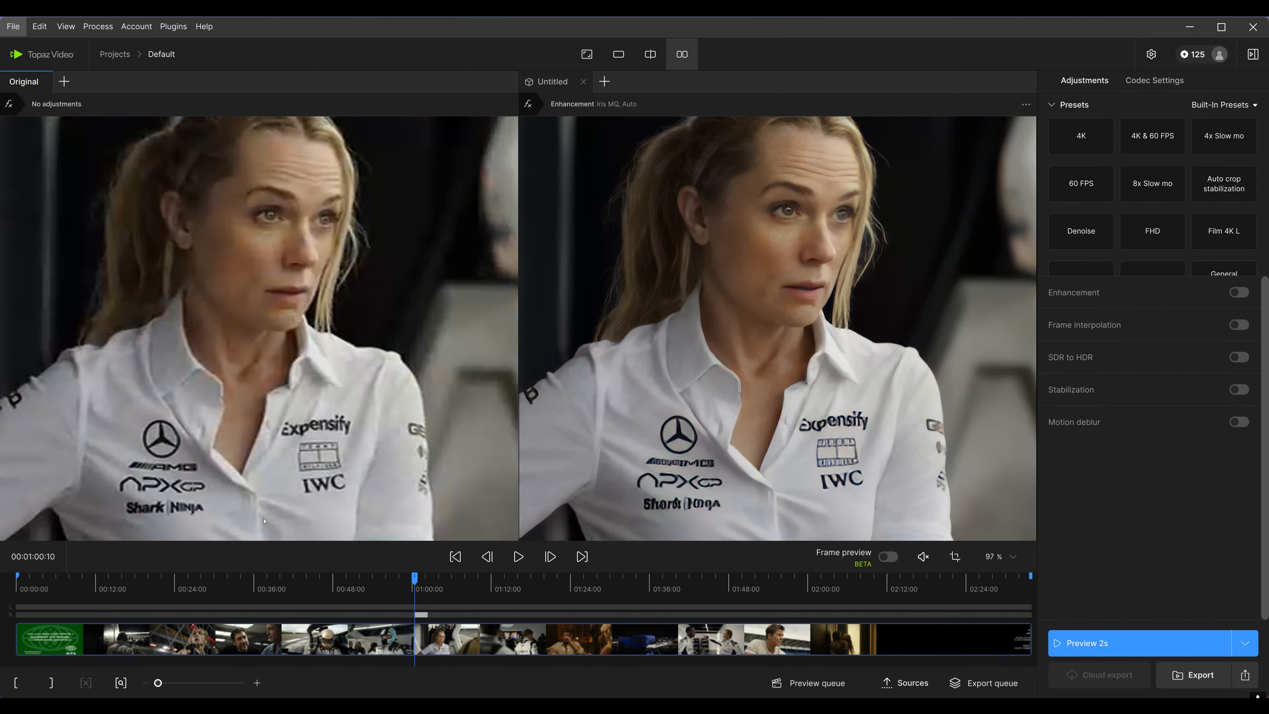
# Pan and zoom around the frame comparing original and enhanced detail side by side
pyautogui.scroll(-3, 363, 419)
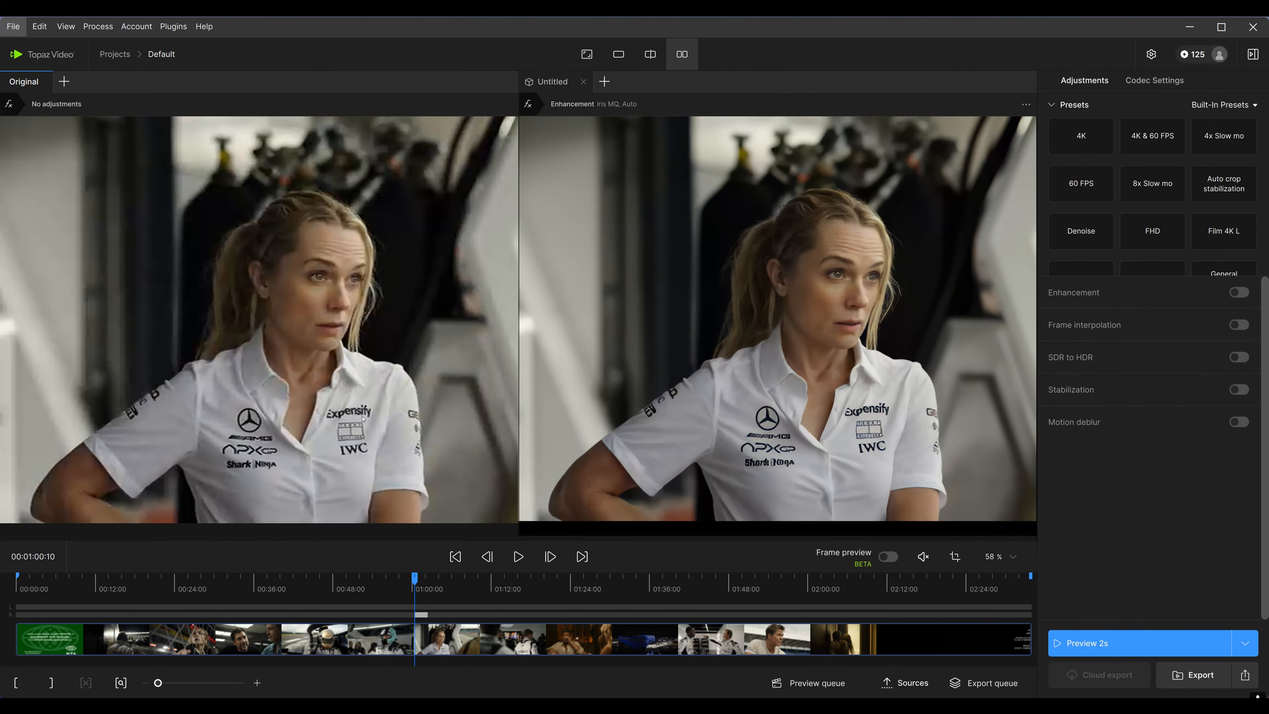
pyautogui.moveTo(713, 386); pyautogui.dragTo(708, 420)
pyautogui.scroll(3, 96, 368)
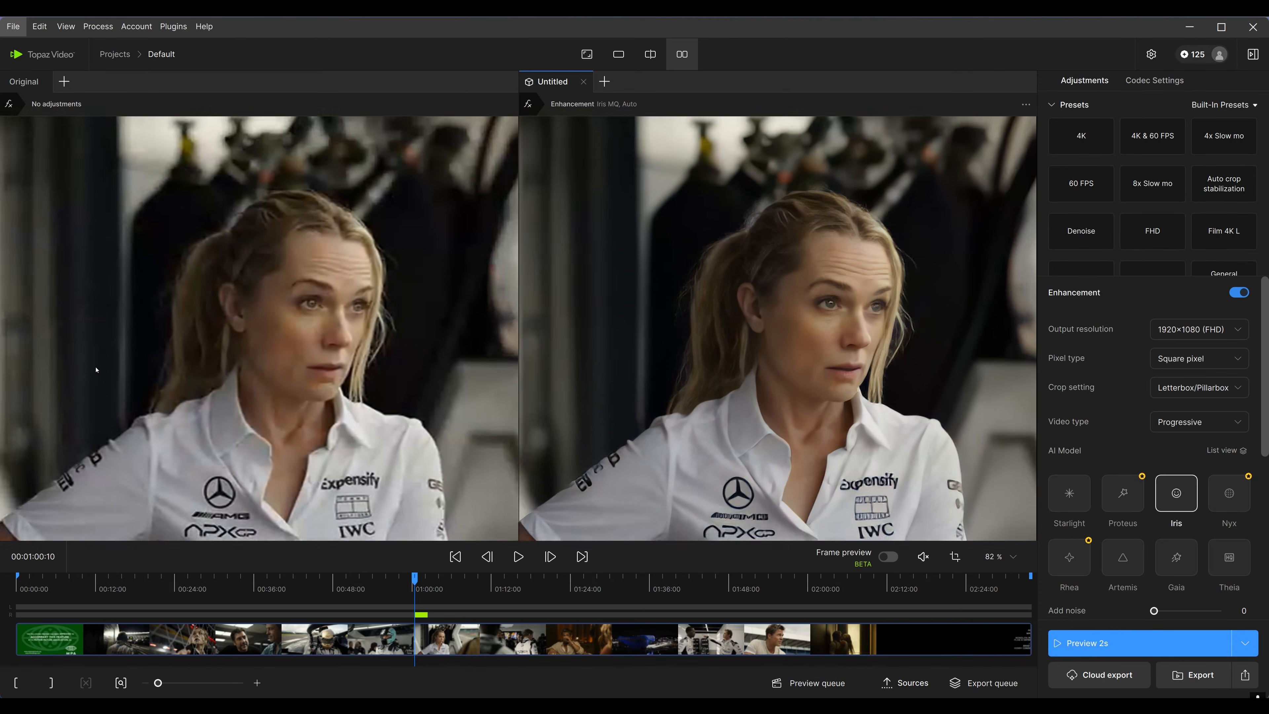
pyautogui.moveTo(140, 341); pyautogui.dragTo(222, 345)
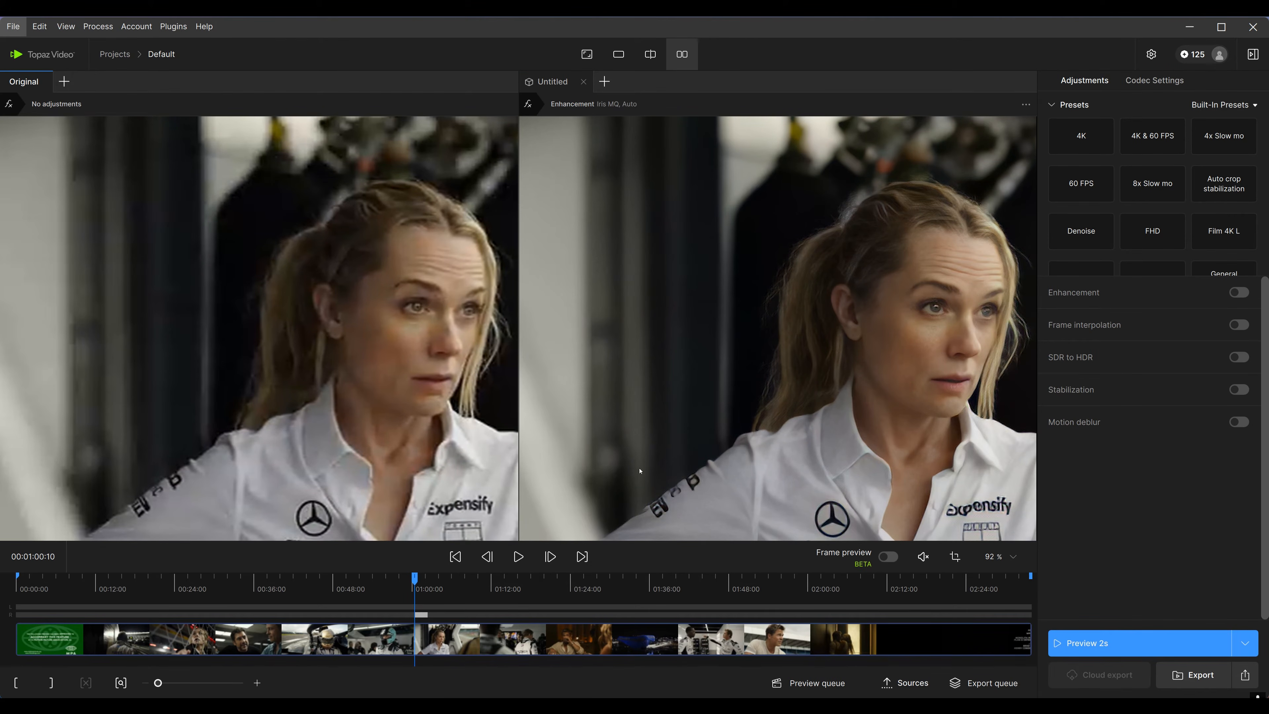
pyautogui.moveTo(790, 231); pyautogui.dragTo(637, 366)
pyautogui.moveTo(949, 323); pyautogui.dragTo(768, 181)
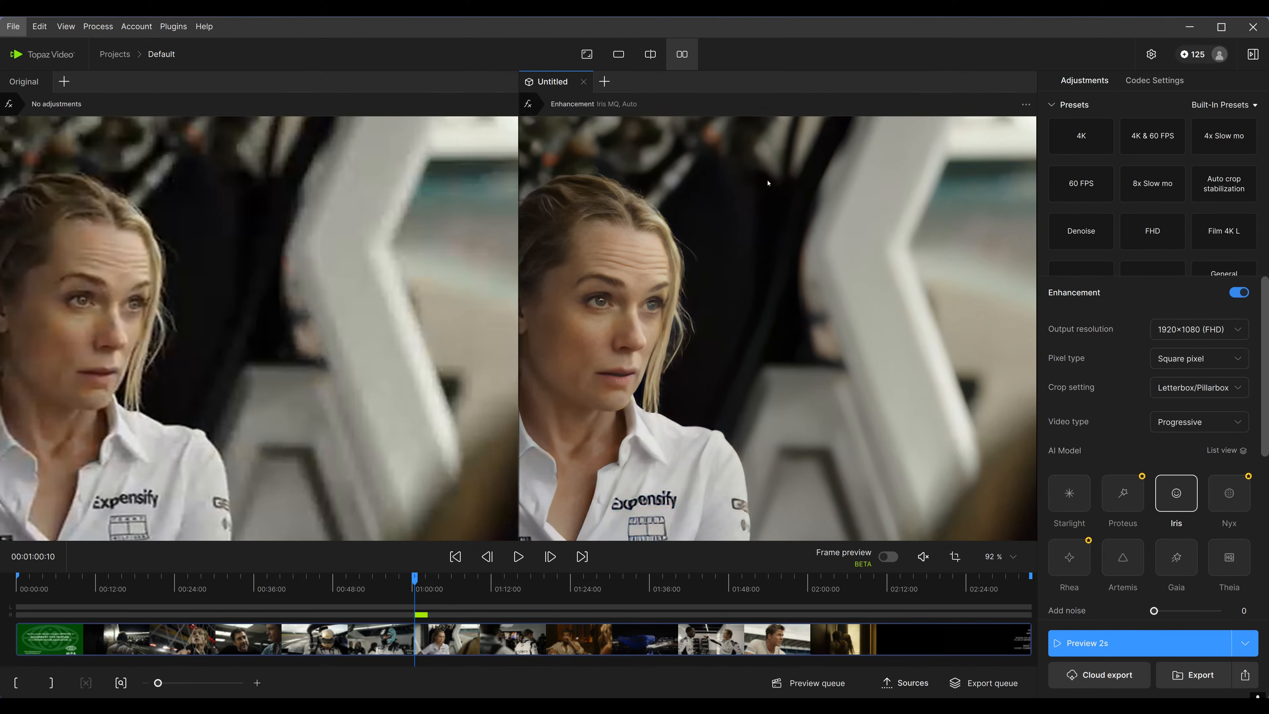
pyautogui.moveTo(906, 335); pyautogui.dragTo(805, 262)
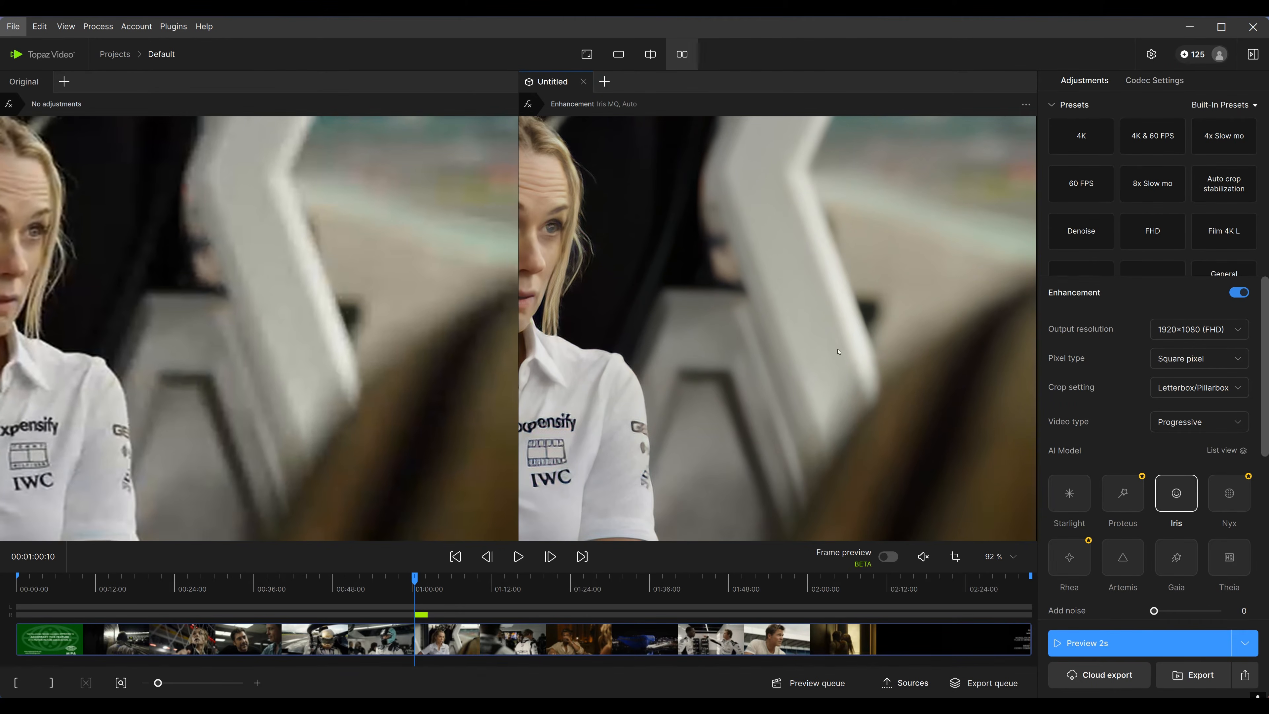
pyautogui.scroll(-5, 839, 351)
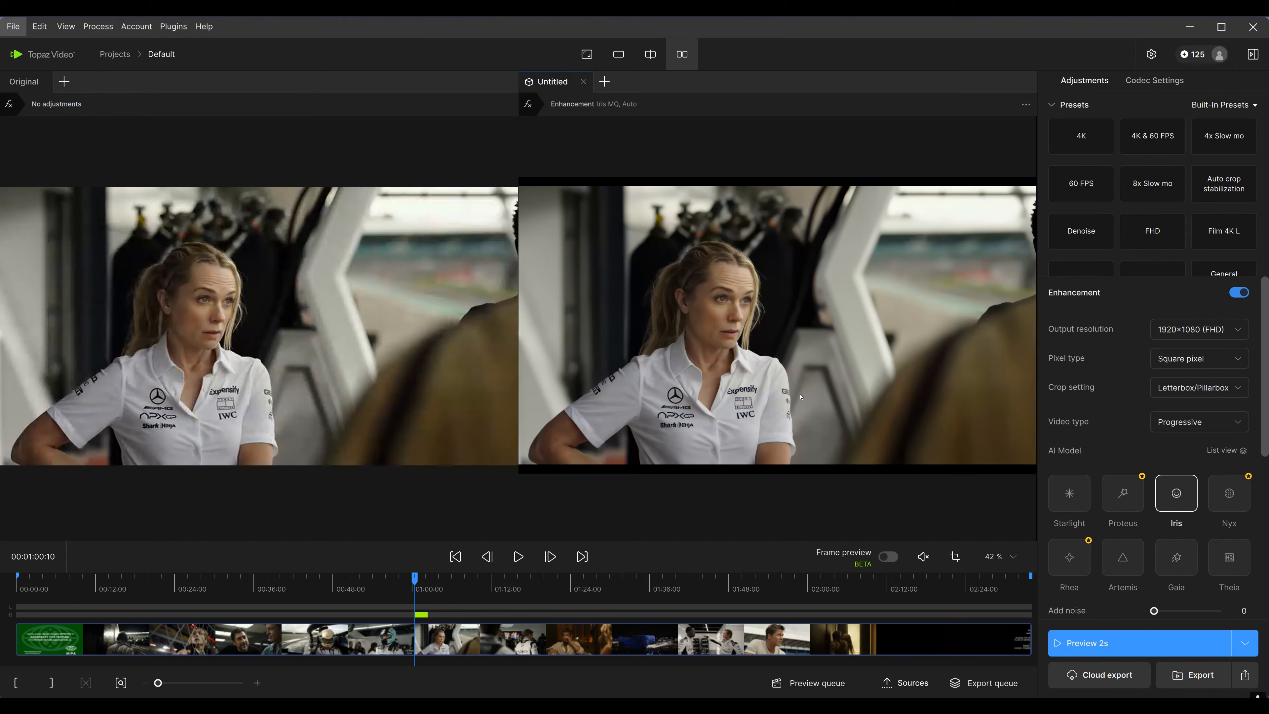
# Switch the input condition to Low quality and zoom into the face to compare the result
pyautogui.scroll(-5, 1211, 602)
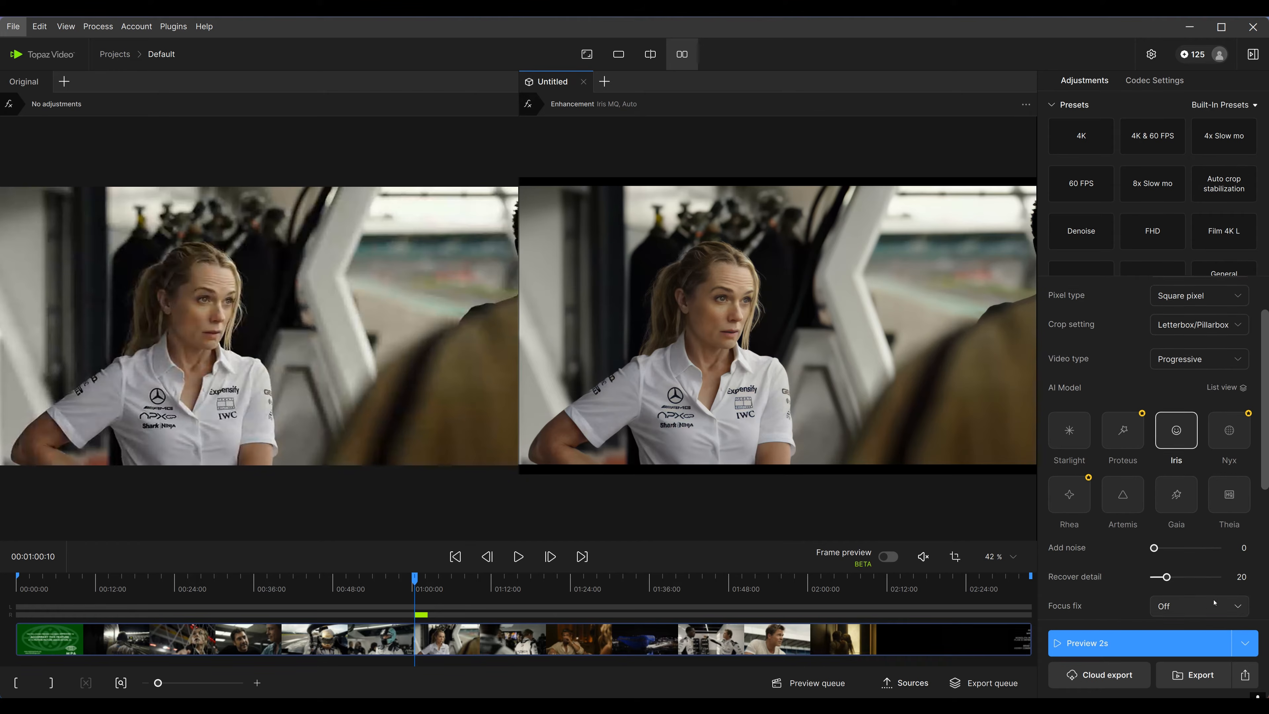
pyautogui.click(1196, 571)
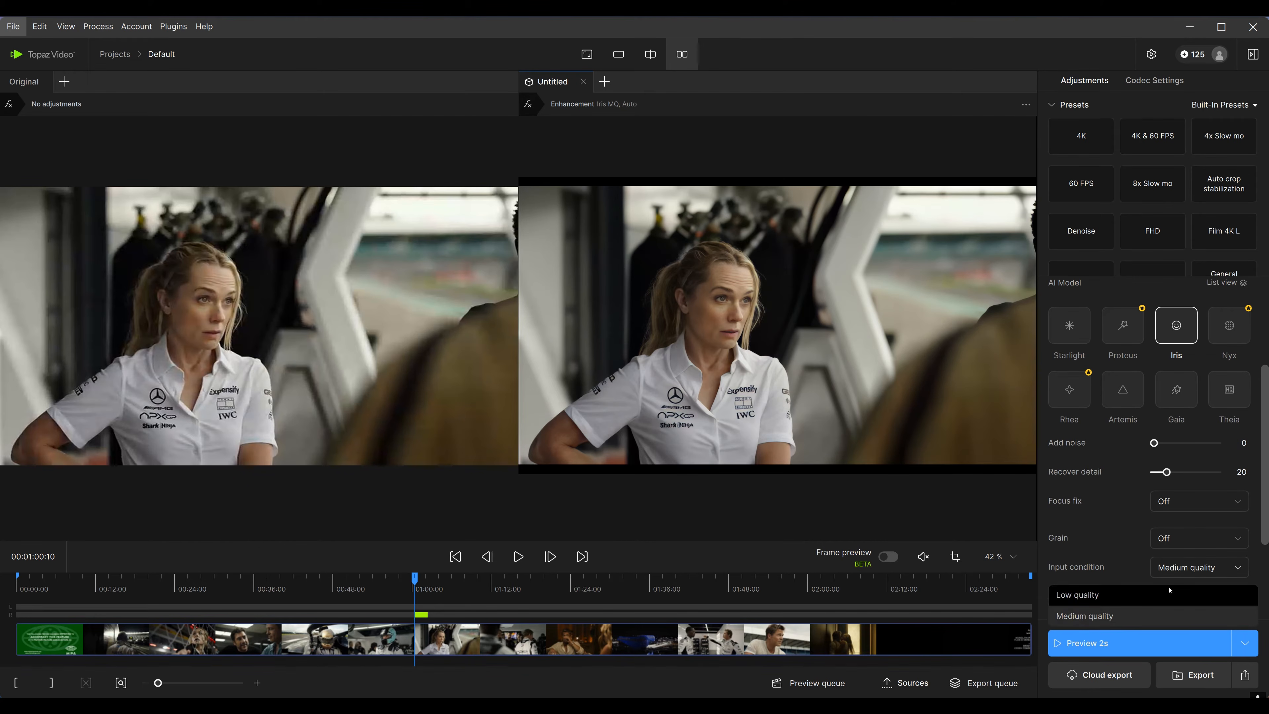
pyautogui.click(1197, 596)
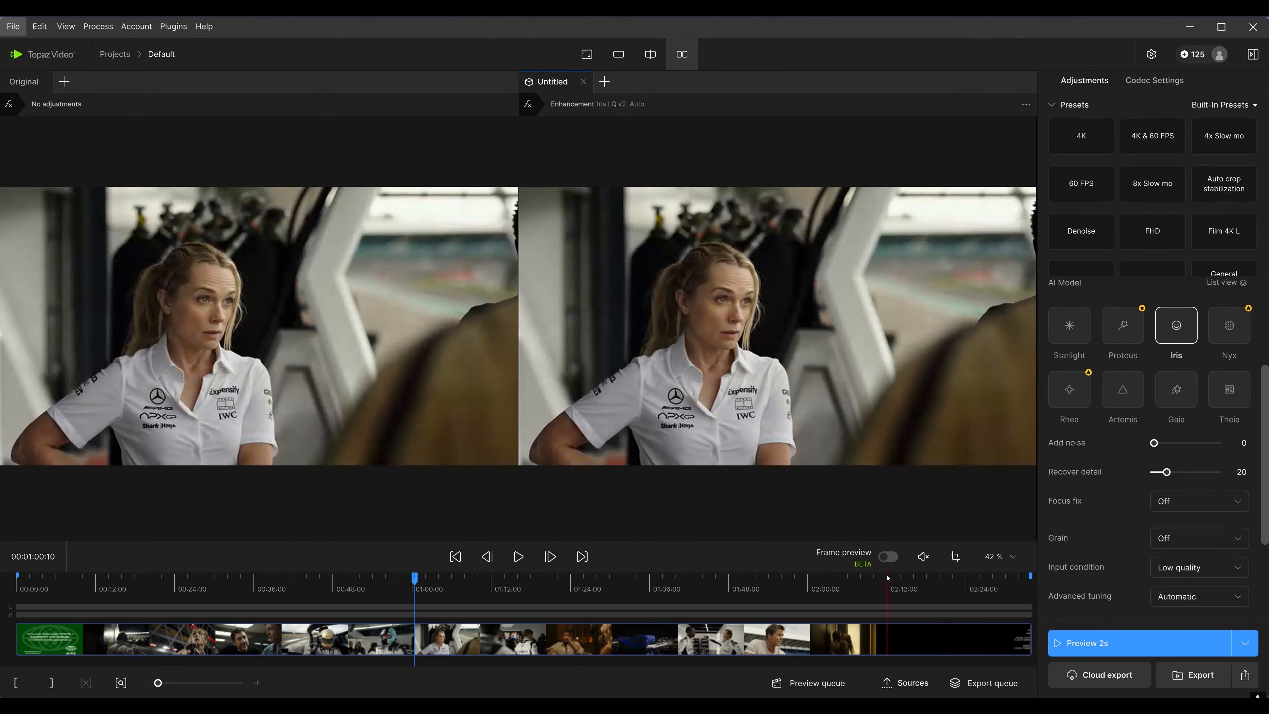
pyautogui.scroll(5, 773, 407)
pyautogui.moveTo(773, 406); pyautogui.dragTo(827, 440)
pyautogui.moveTo(882, 388); pyautogui.dragTo(878, 389)
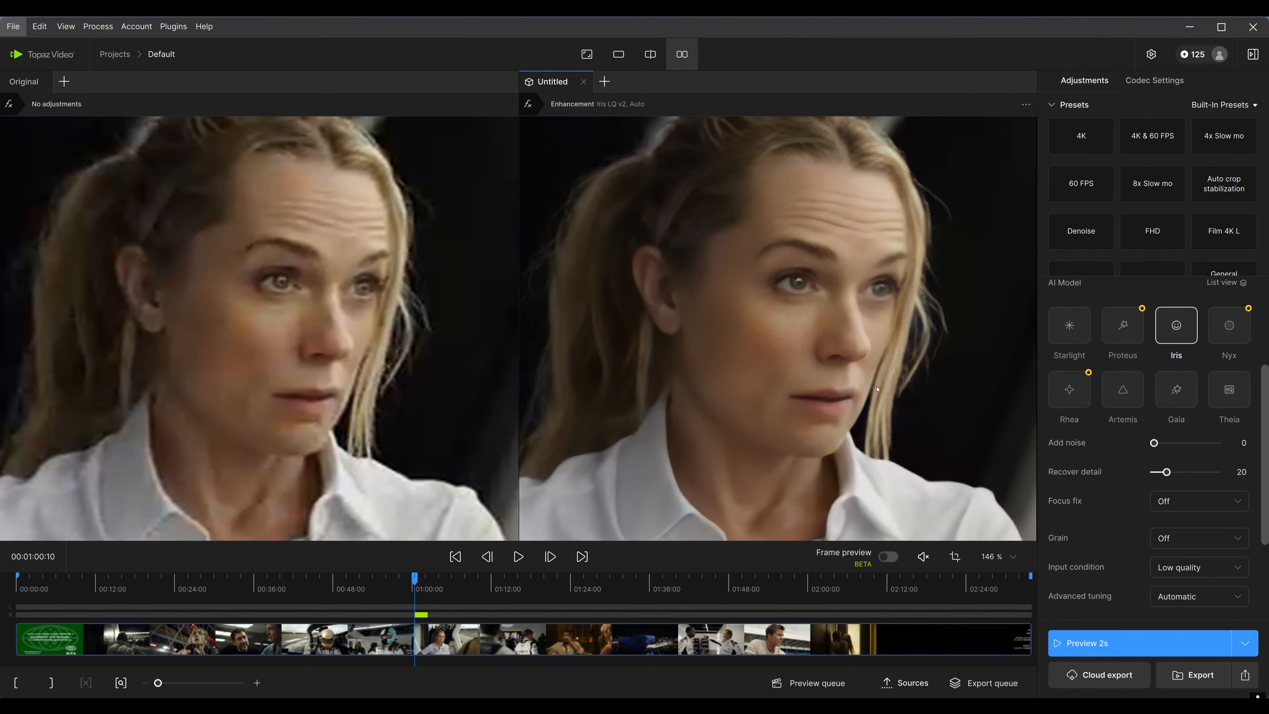
pyautogui.scroll(3, 865, 414)
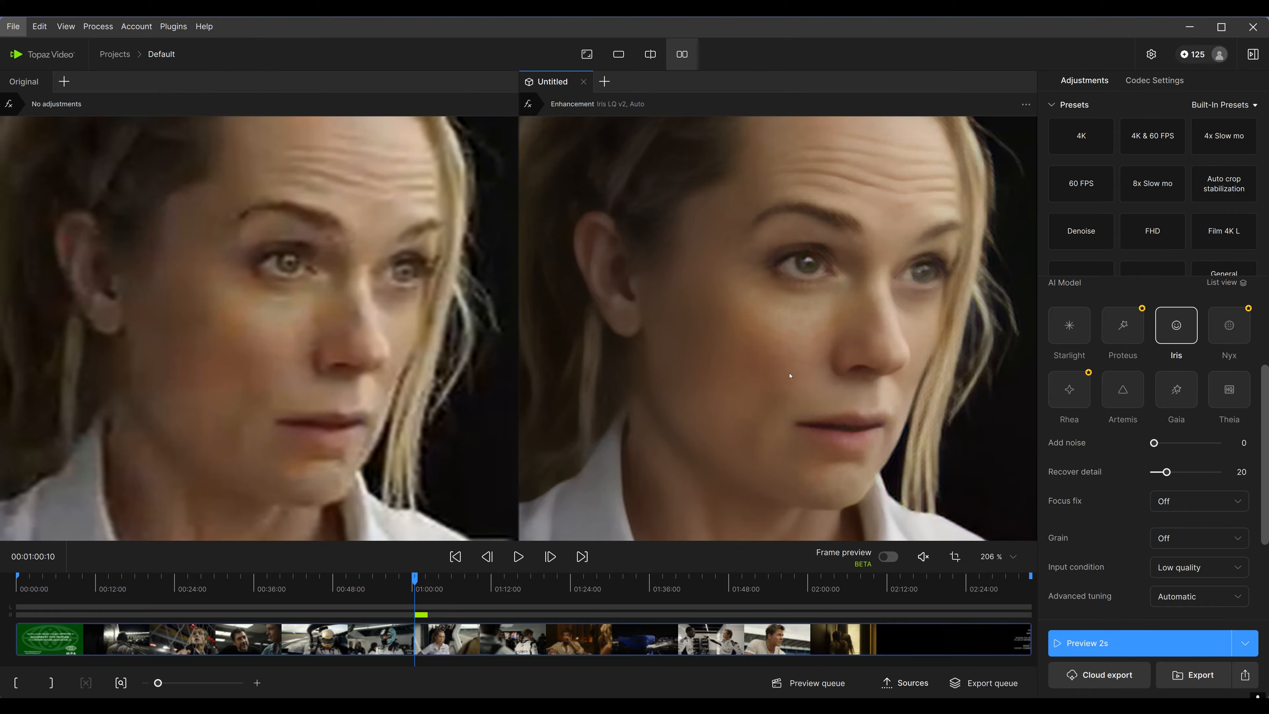
pyautogui.scroll(-2, 1135, 546)
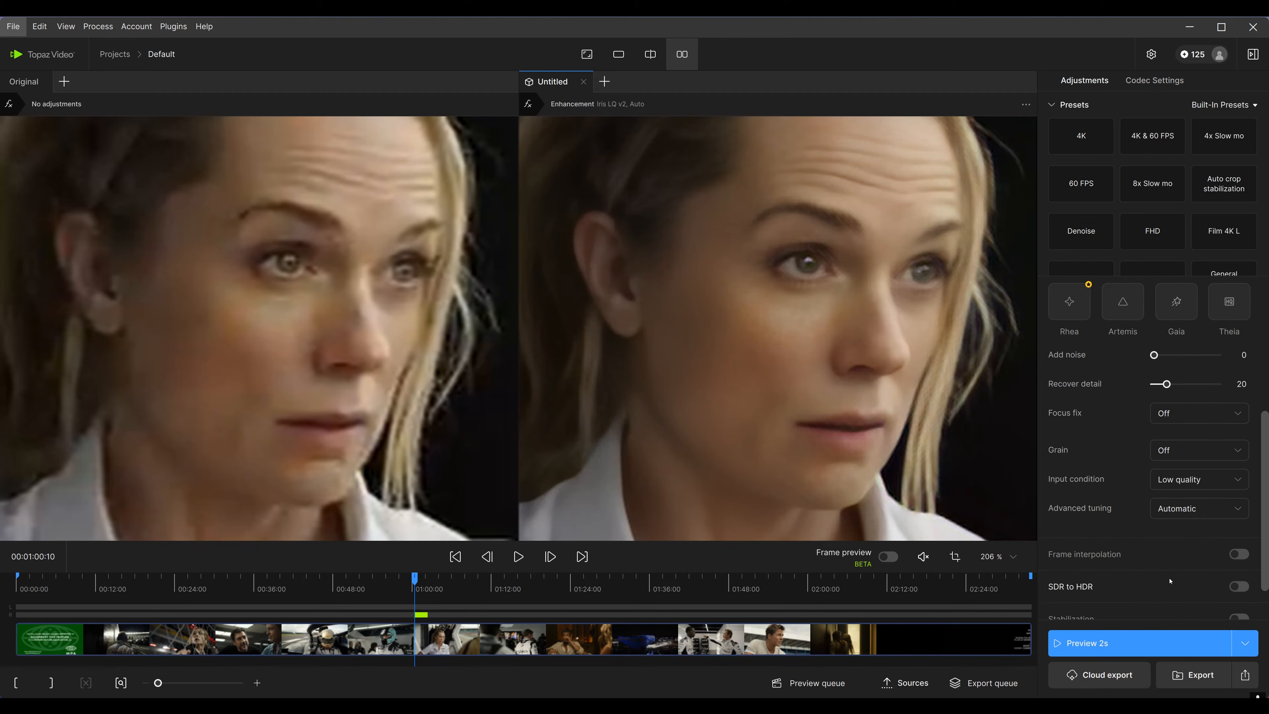
# Return the input condition to Medium quality and render a 2-second preview at about 01:21:16, zooming in to compare
pyautogui.click(1194, 479)
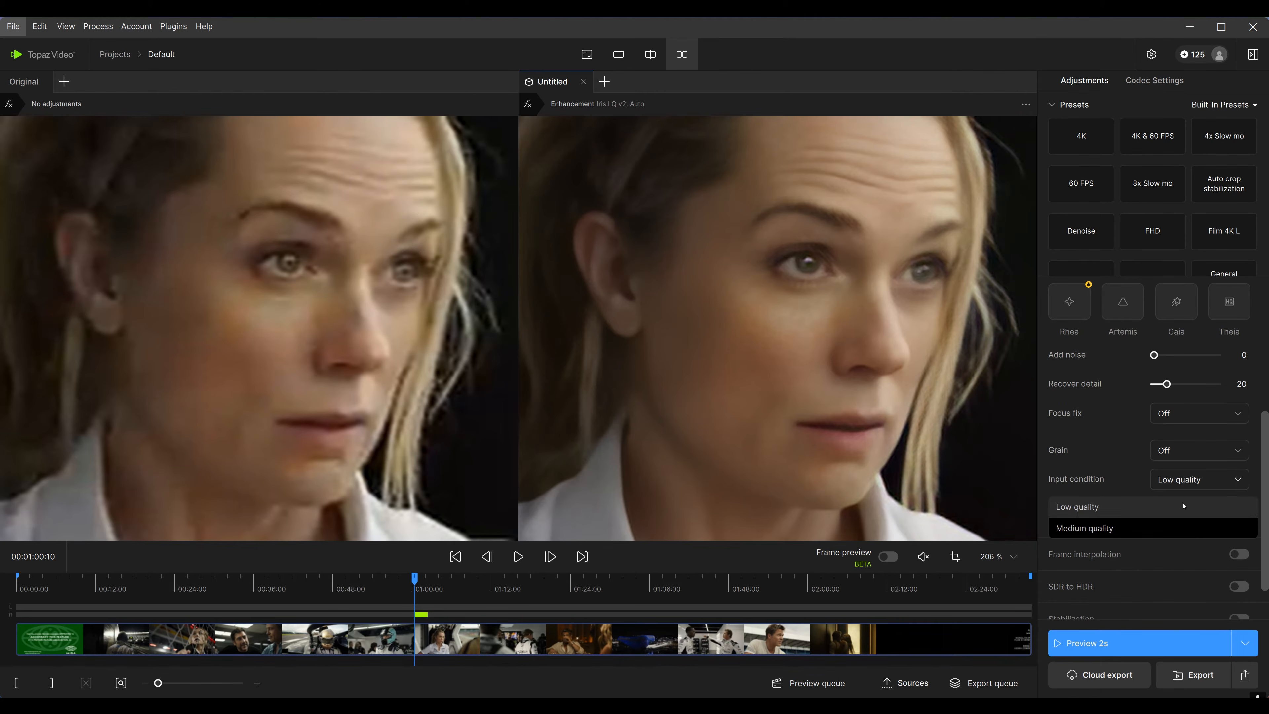
pyautogui.click(1115, 528)
pyautogui.moveTo(488, 580); pyautogui.dragTo(548, 580)
pyautogui.scroll(-3, 580, 452)
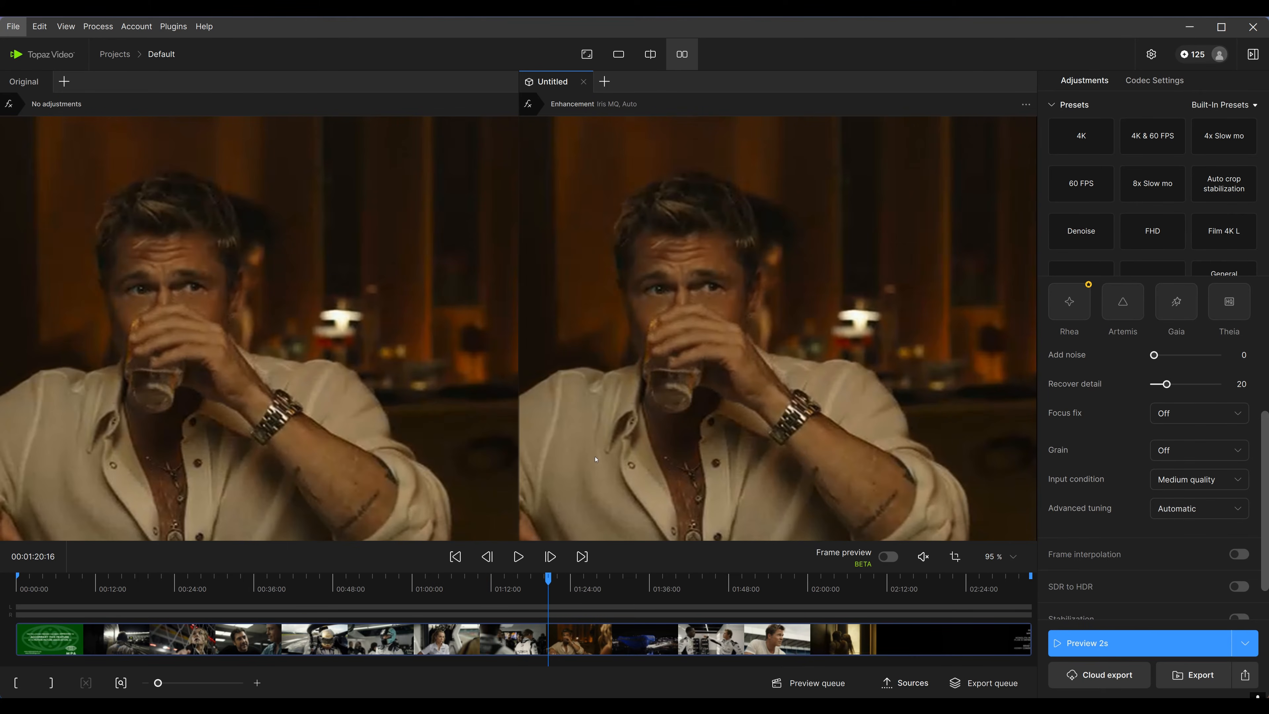
pyautogui.moveTo(550, 582)
pyautogui.mouseDown()
pyautogui.moveTo(541, 591)
pyautogui.moveTo(556, 594)
pyautogui.mouseUp()
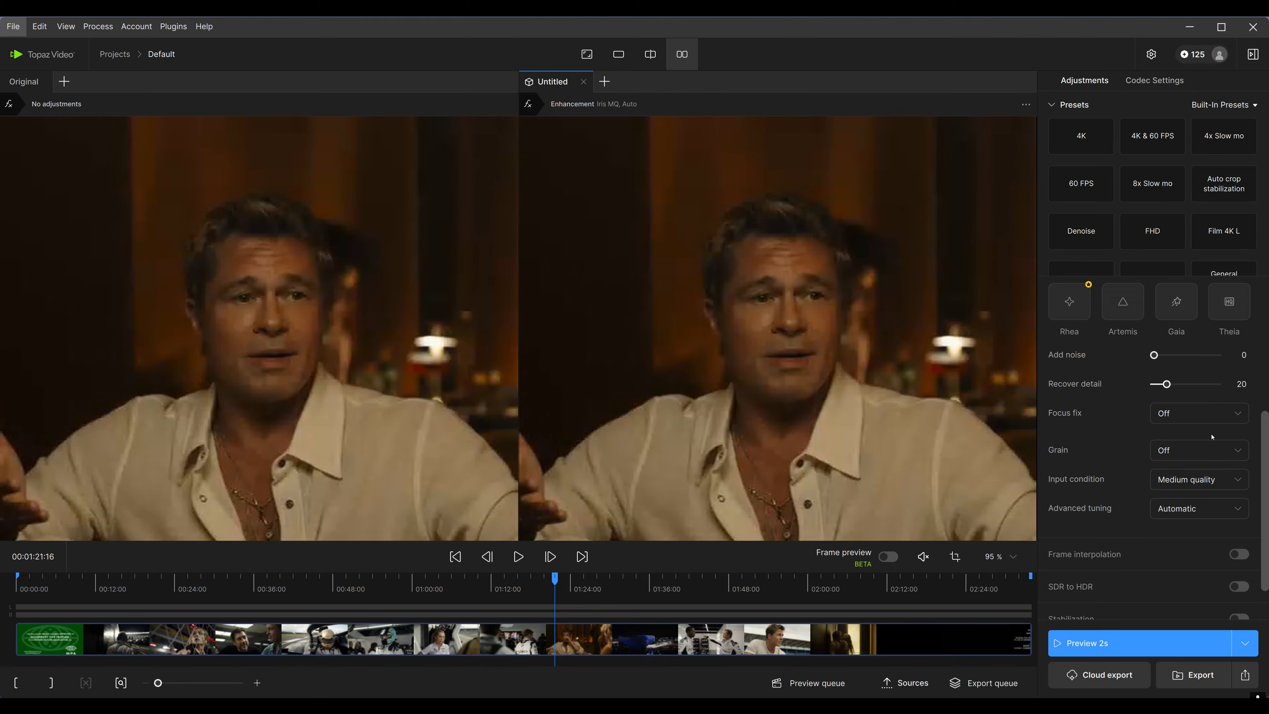
pyautogui.scroll(2, 1200, 500)
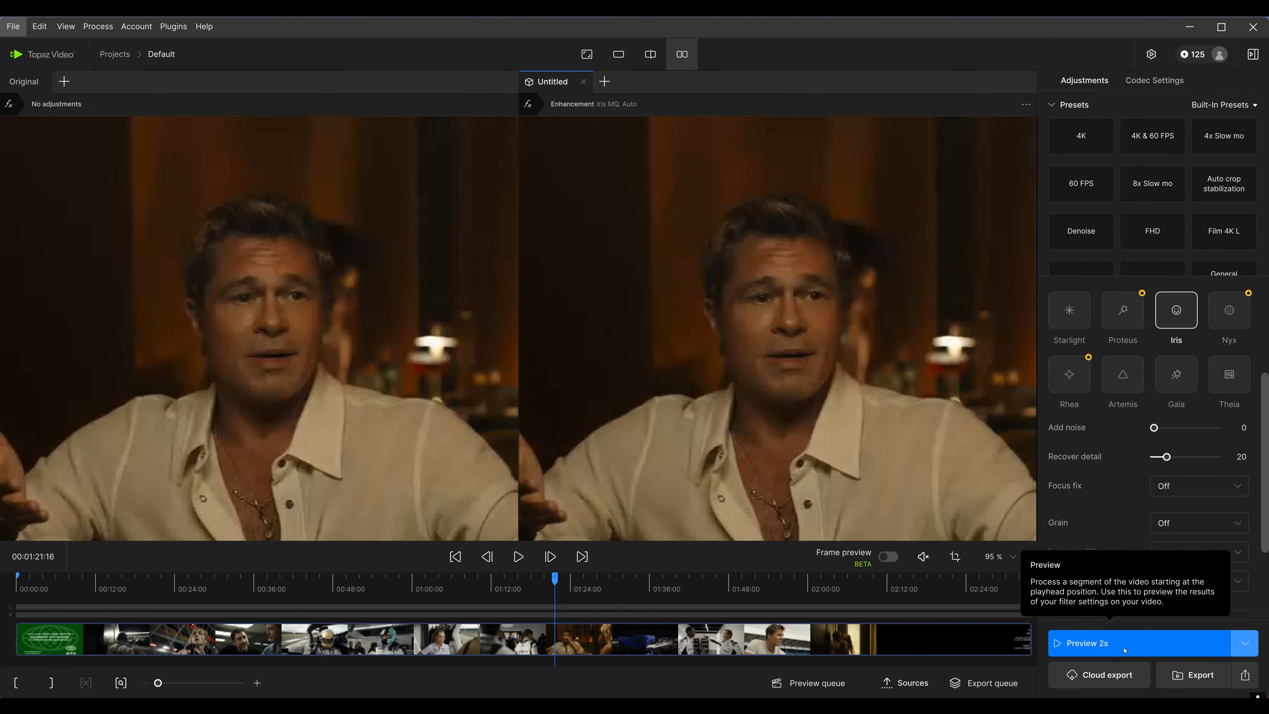
pyautogui.click(1090, 643)
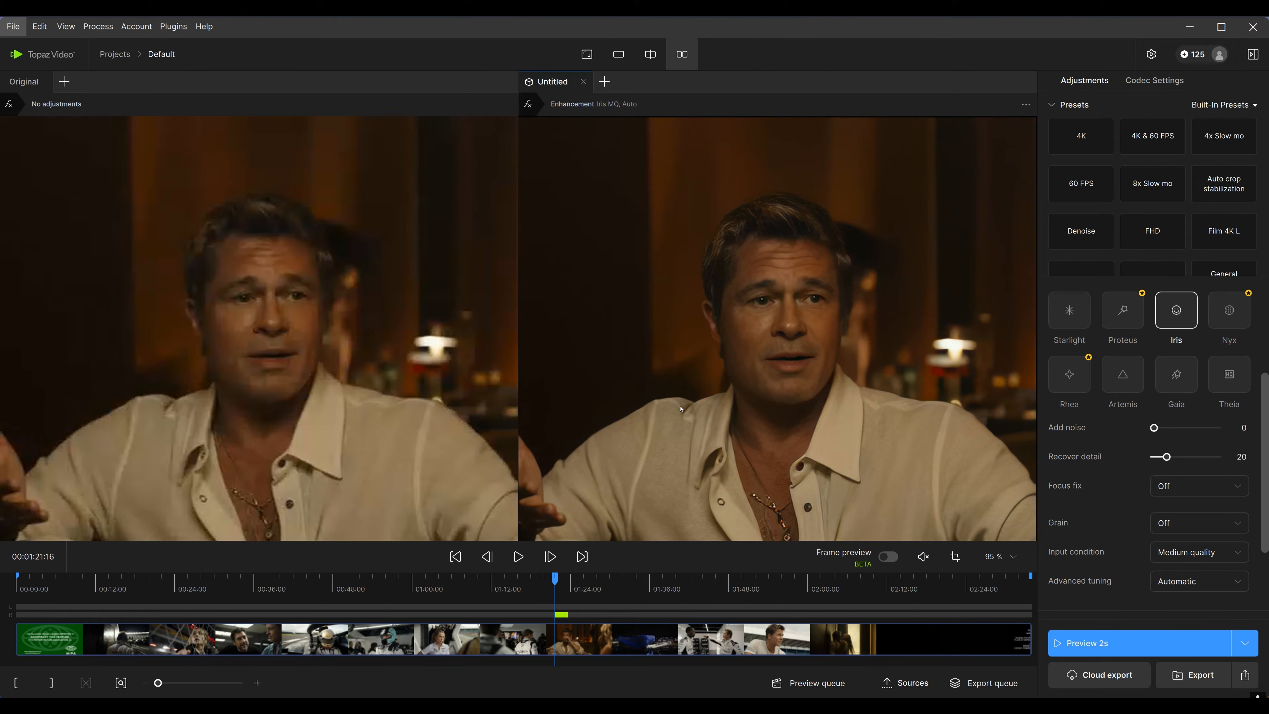
pyautogui.scroll(5, 681, 409)
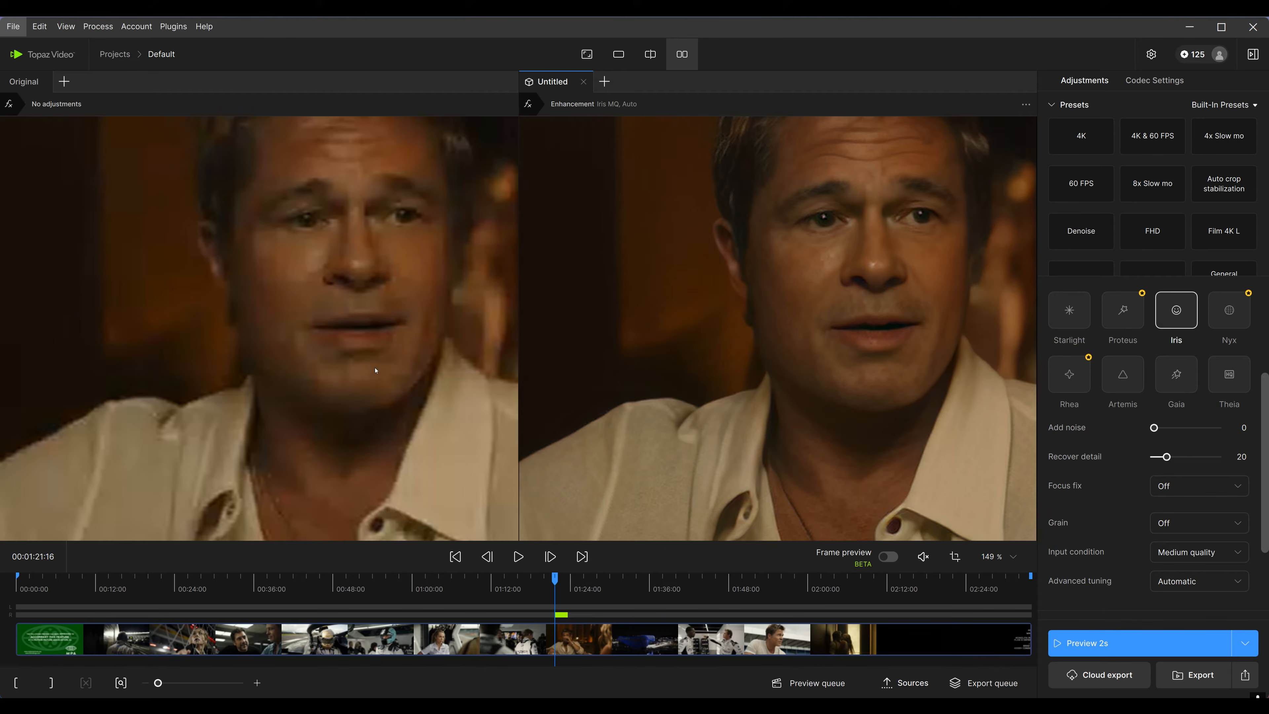
# Enable enhancement on the original pane as a new version and select the Rhea AI model
pyautogui.moveTo(376, 370); pyautogui.dragTo(385, 453)
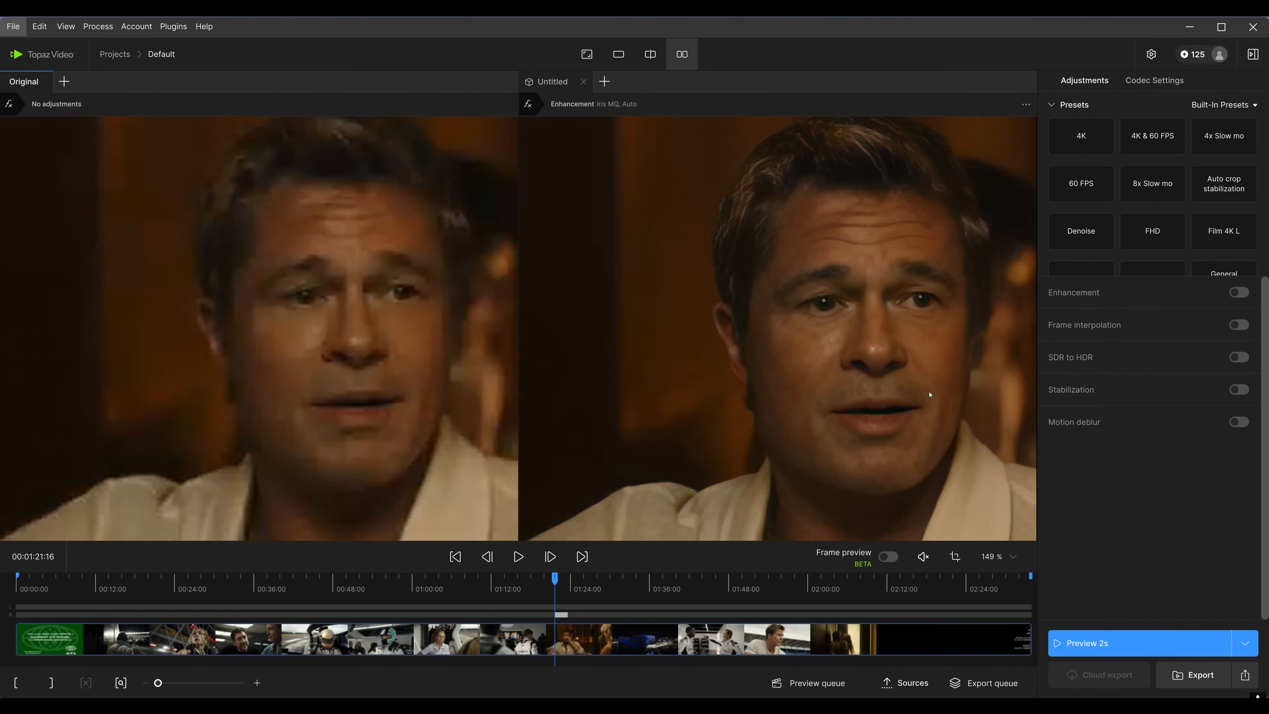
pyautogui.moveTo(930, 394); pyautogui.dragTo(857, 362)
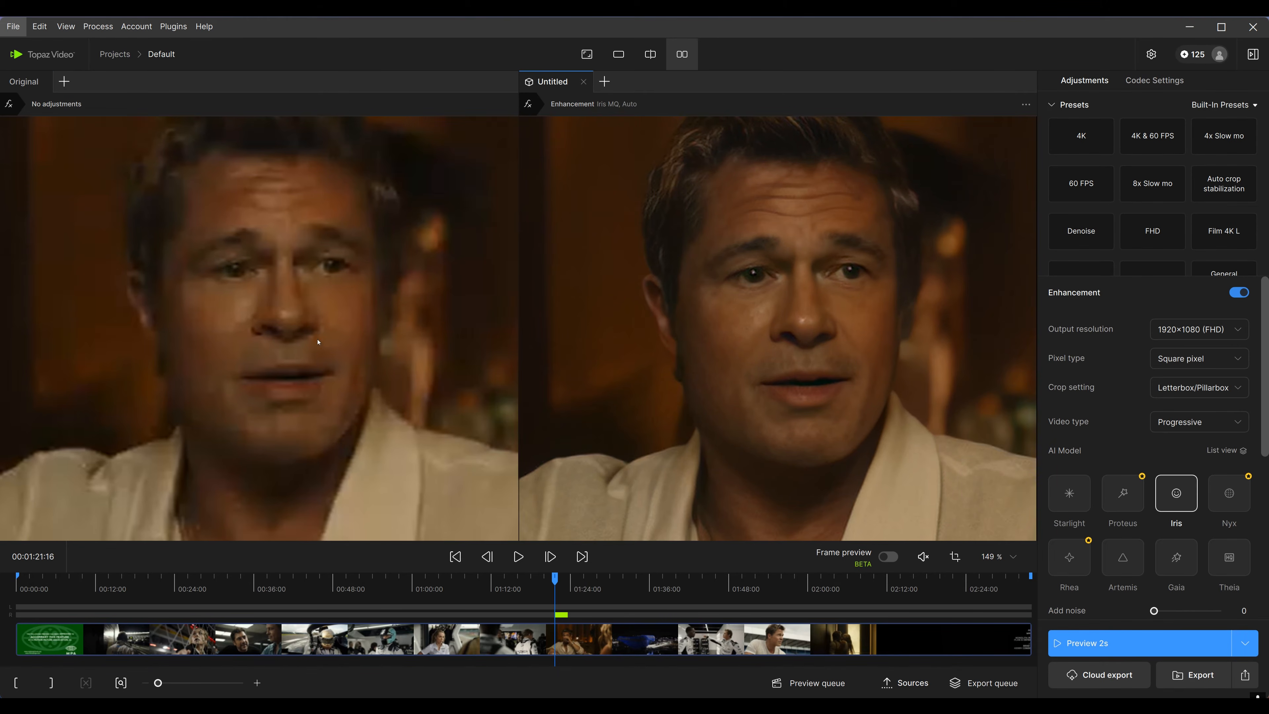
pyautogui.scroll(3, 391, 377)
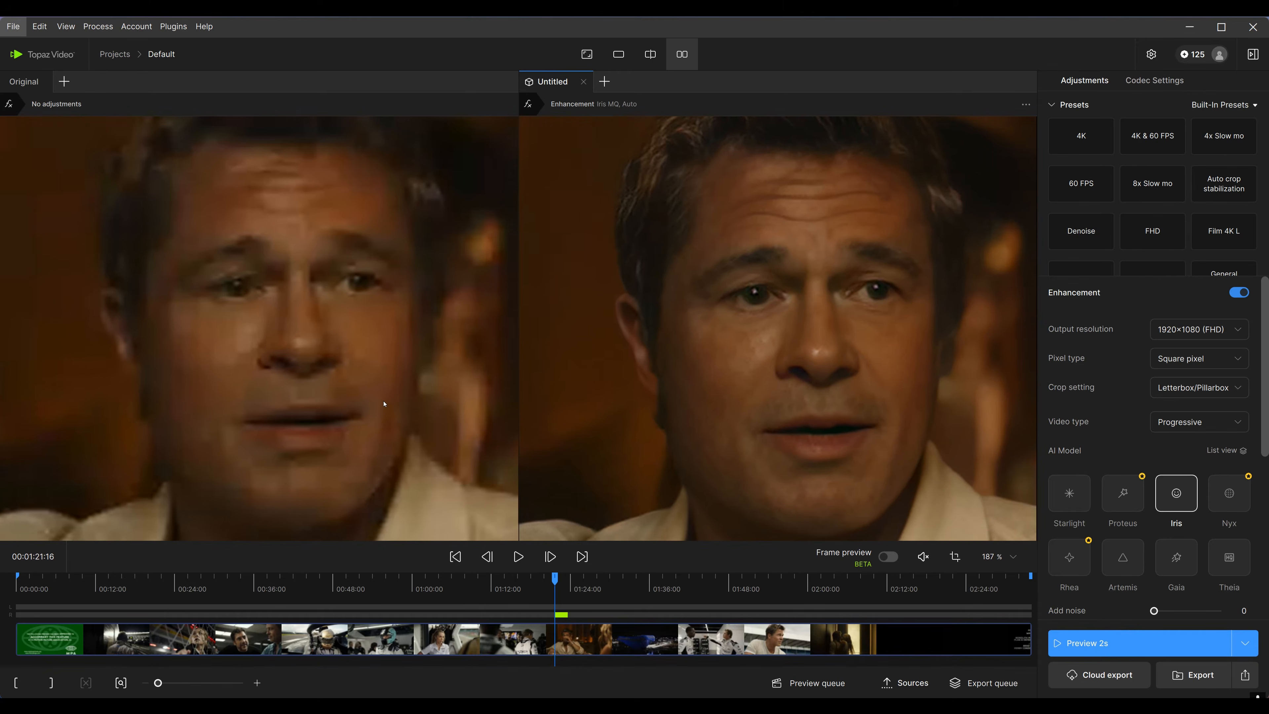
pyautogui.click(388, 406)
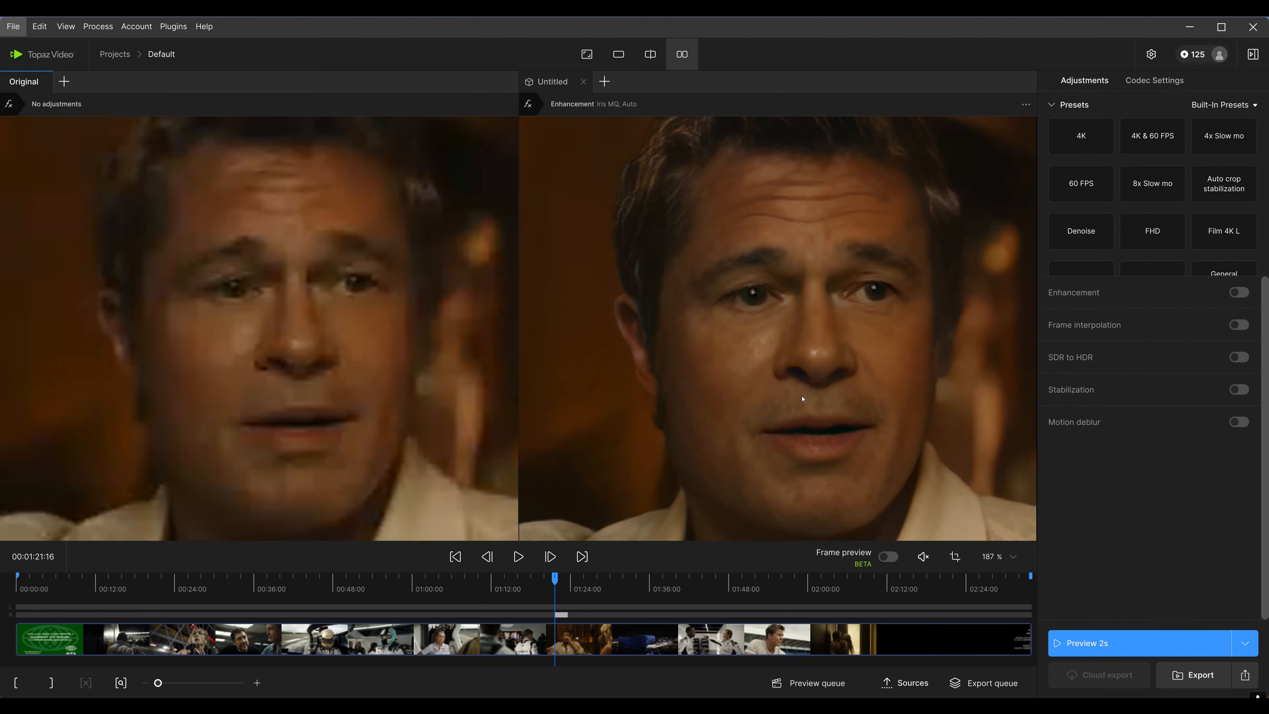
pyautogui.click(1150, 292)
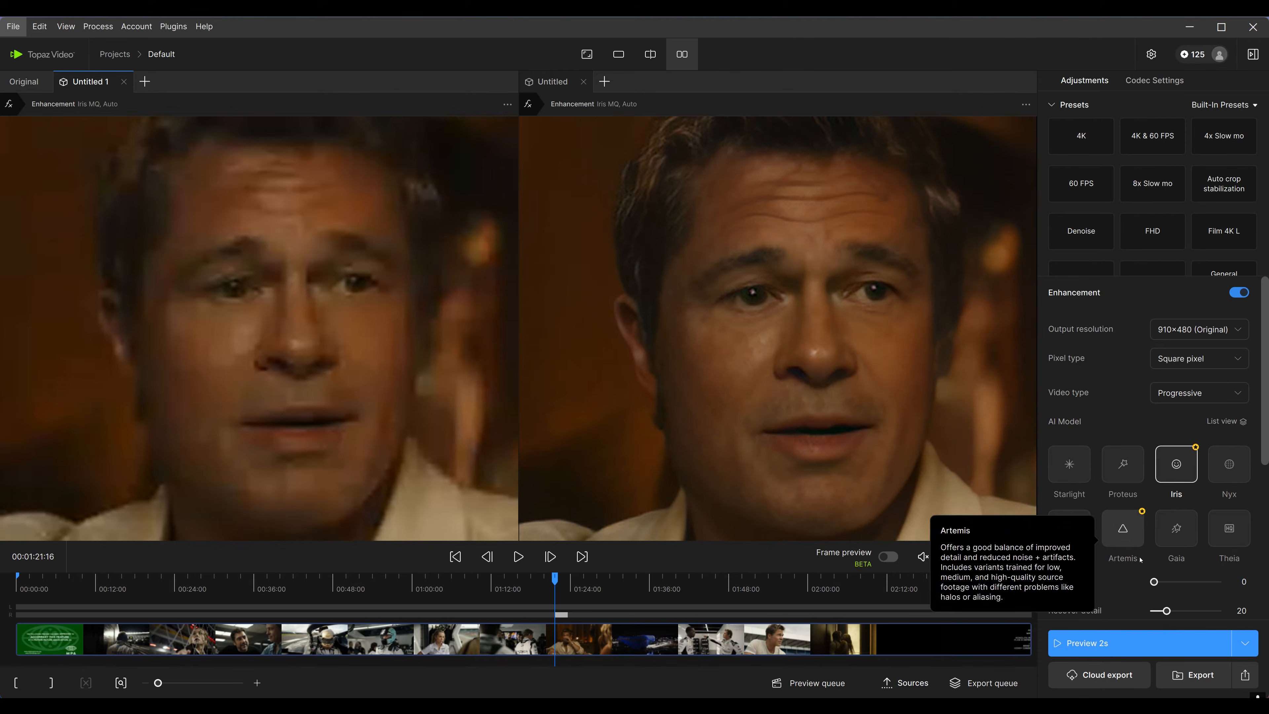
pyautogui.click(1080, 538)
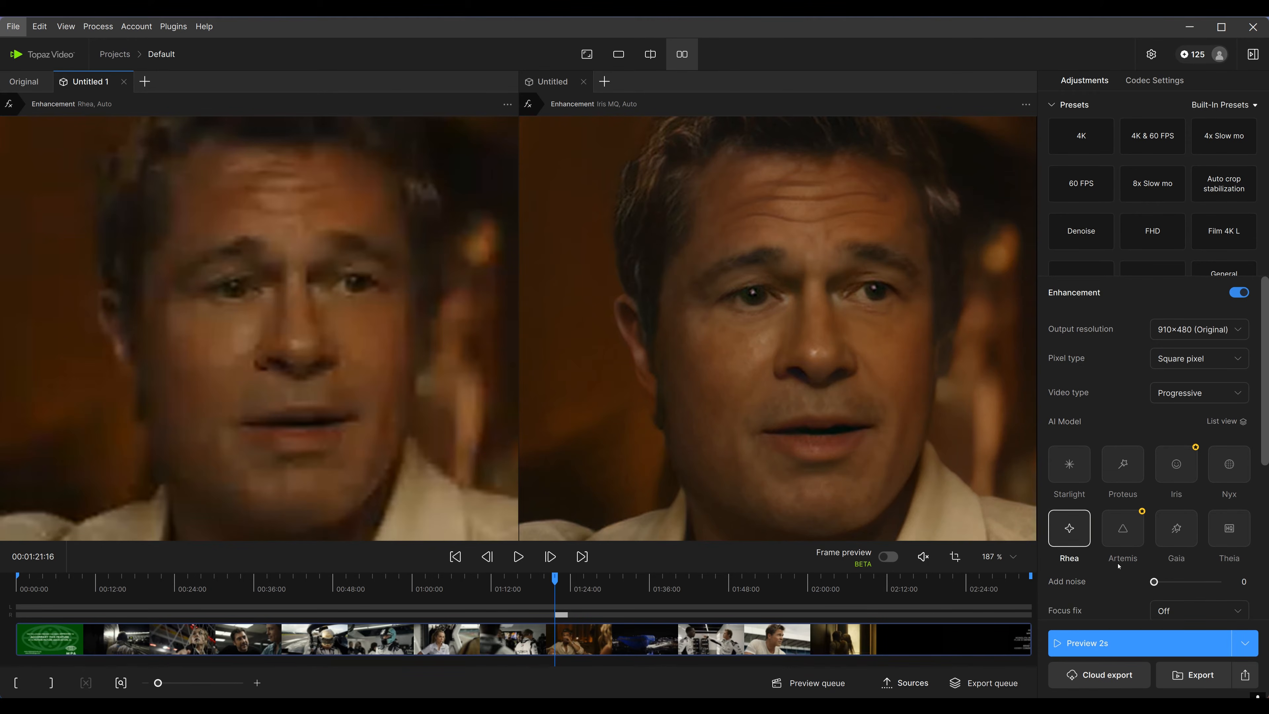
# Set the Rhea version's output resolution to 1920×1080 (FHD) and render a 2-second preview
pyautogui.scroll(-4, 1124, 575)
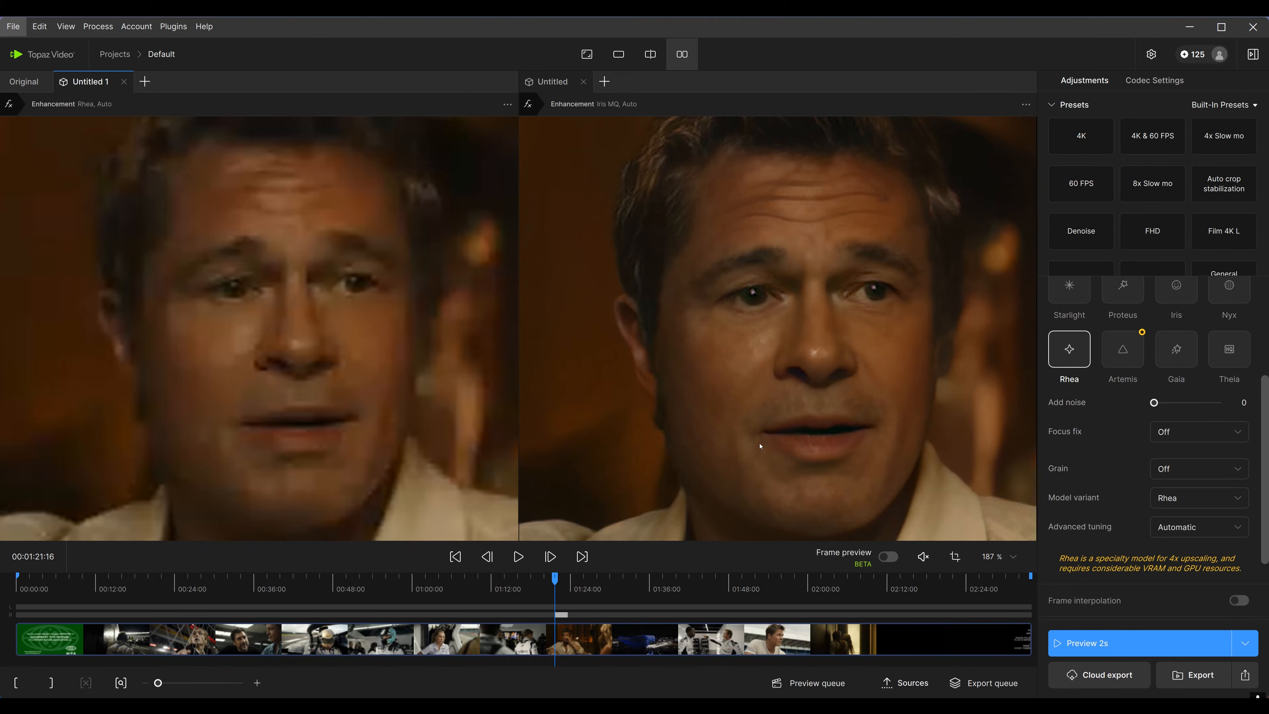
pyautogui.scroll(-5, 760, 447)
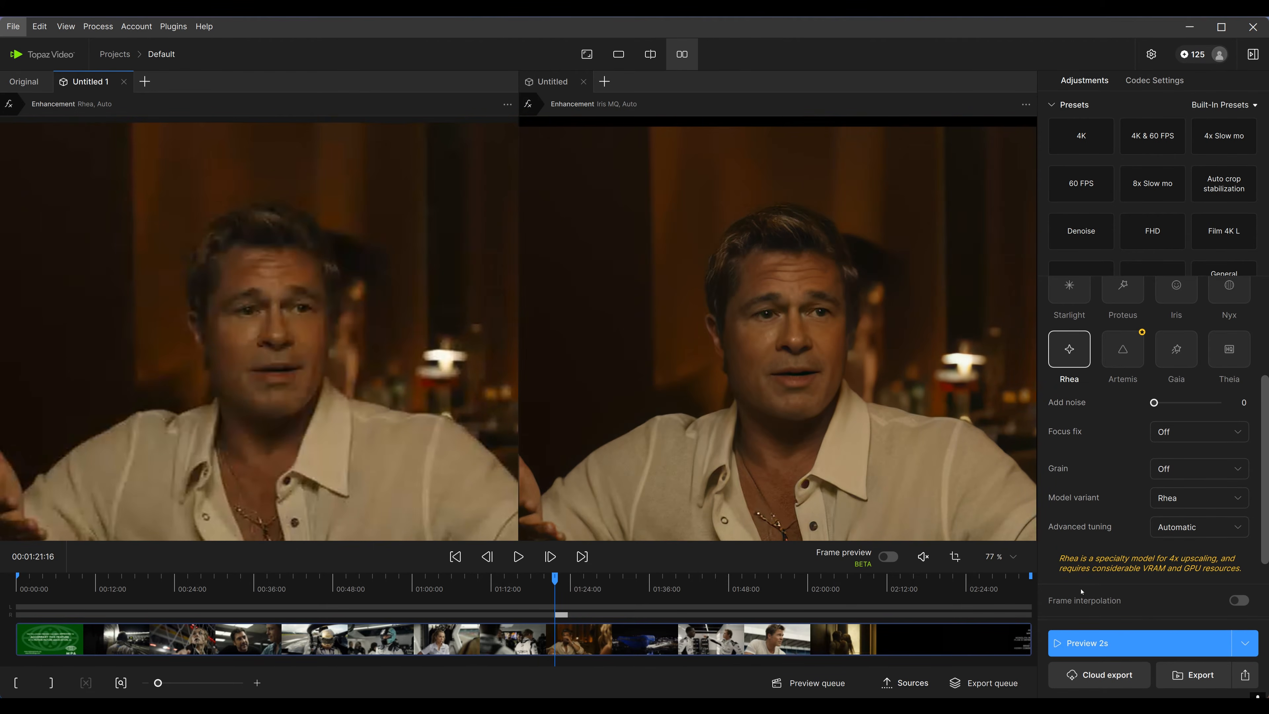
pyautogui.scroll(-2, 1141, 602)
pyautogui.scroll(3, 1142, 601)
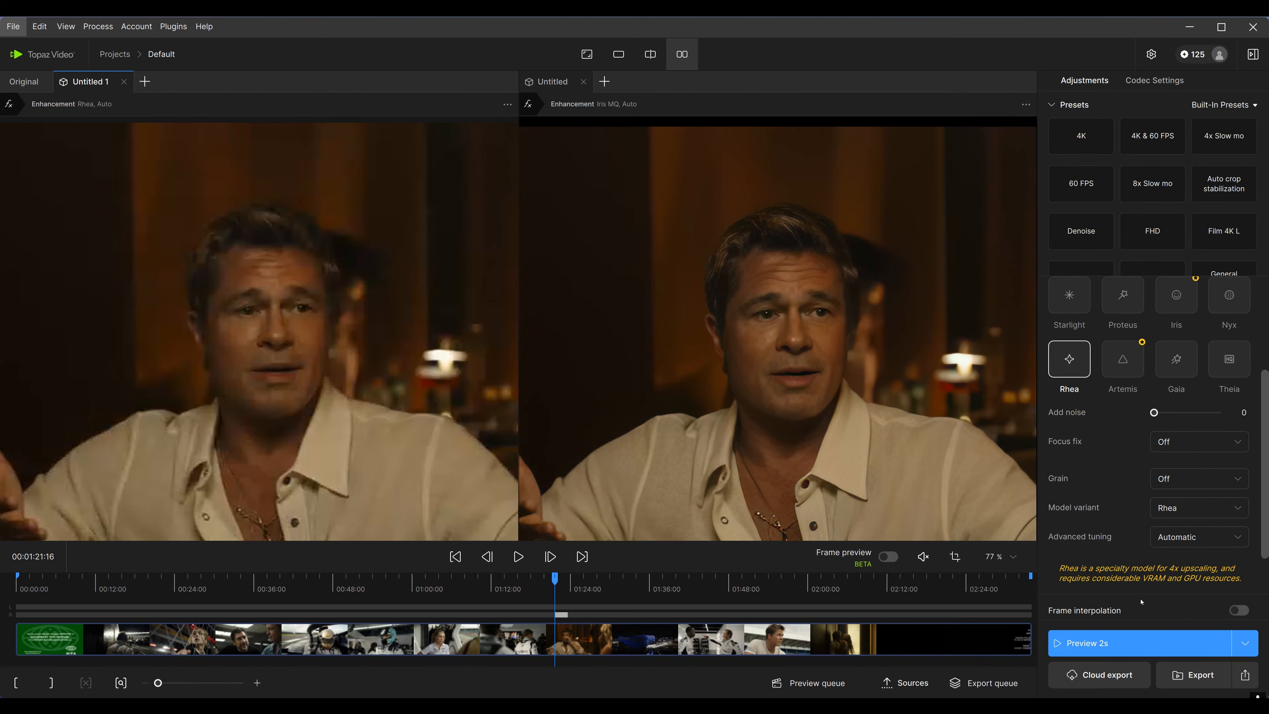
pyautogui.scroll(4, 1191, 337)
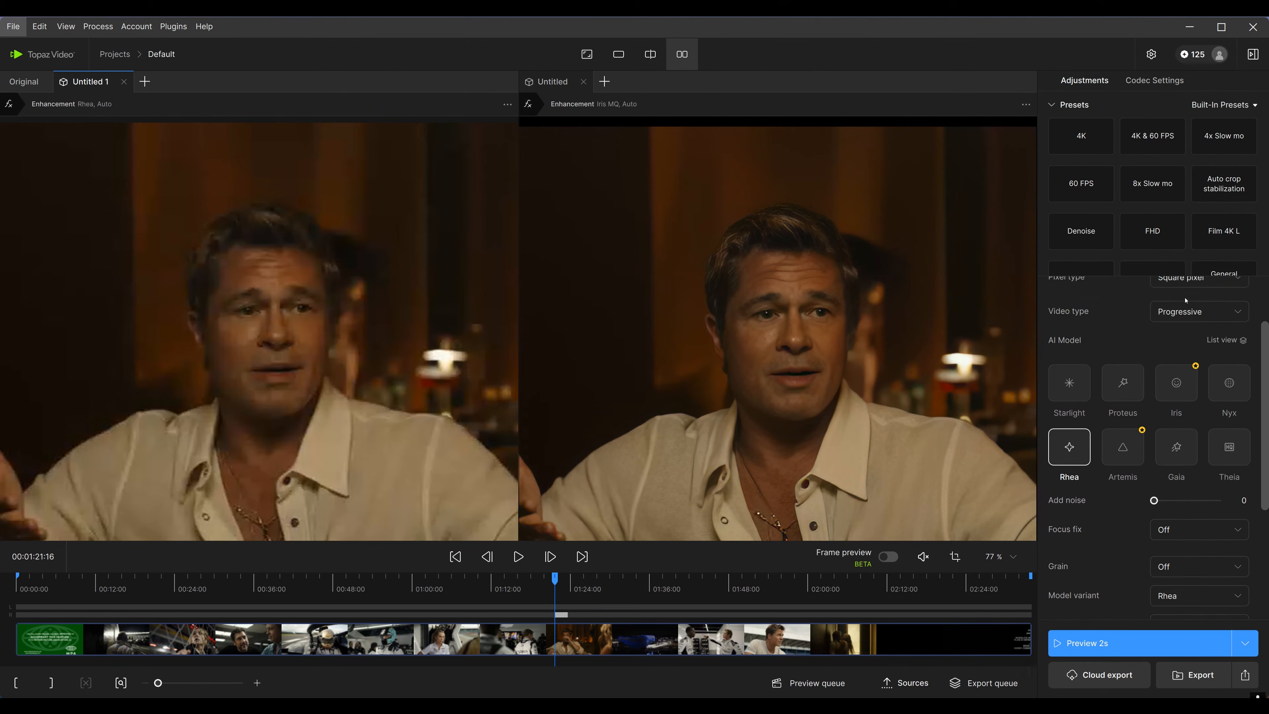
pyautogui.click(1191, 336)
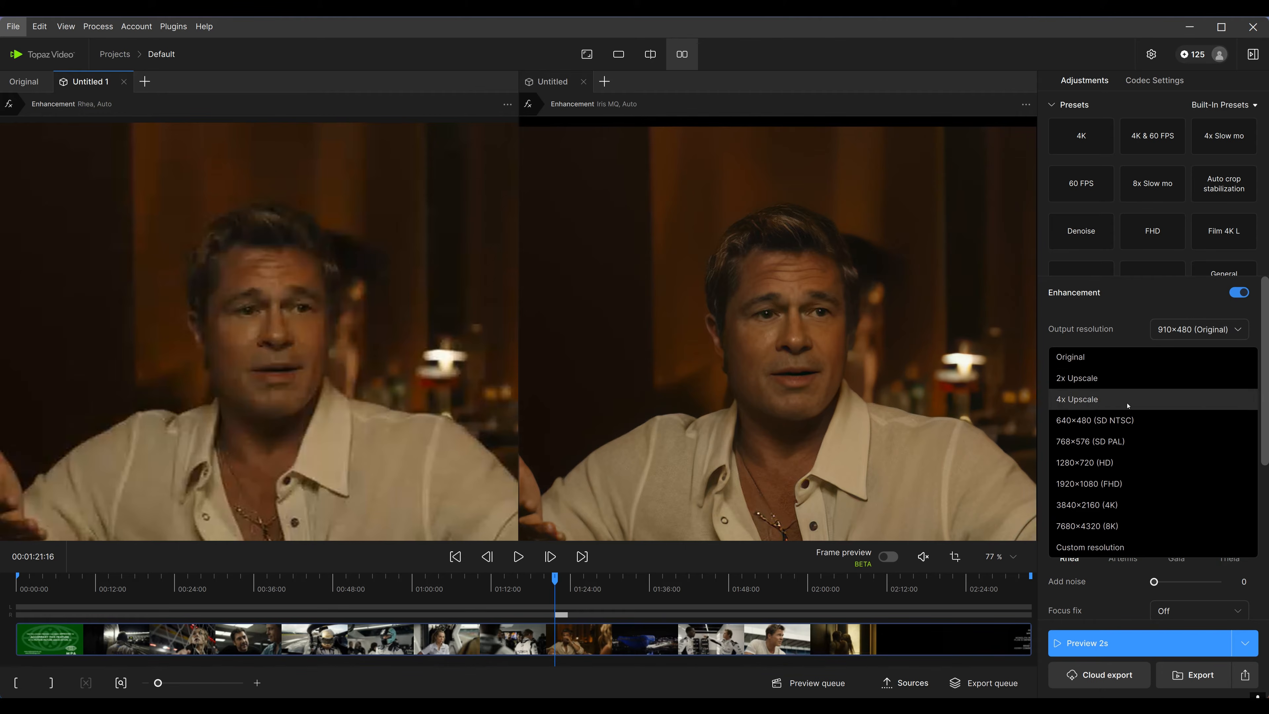
pyautogui.click(1104, 484)
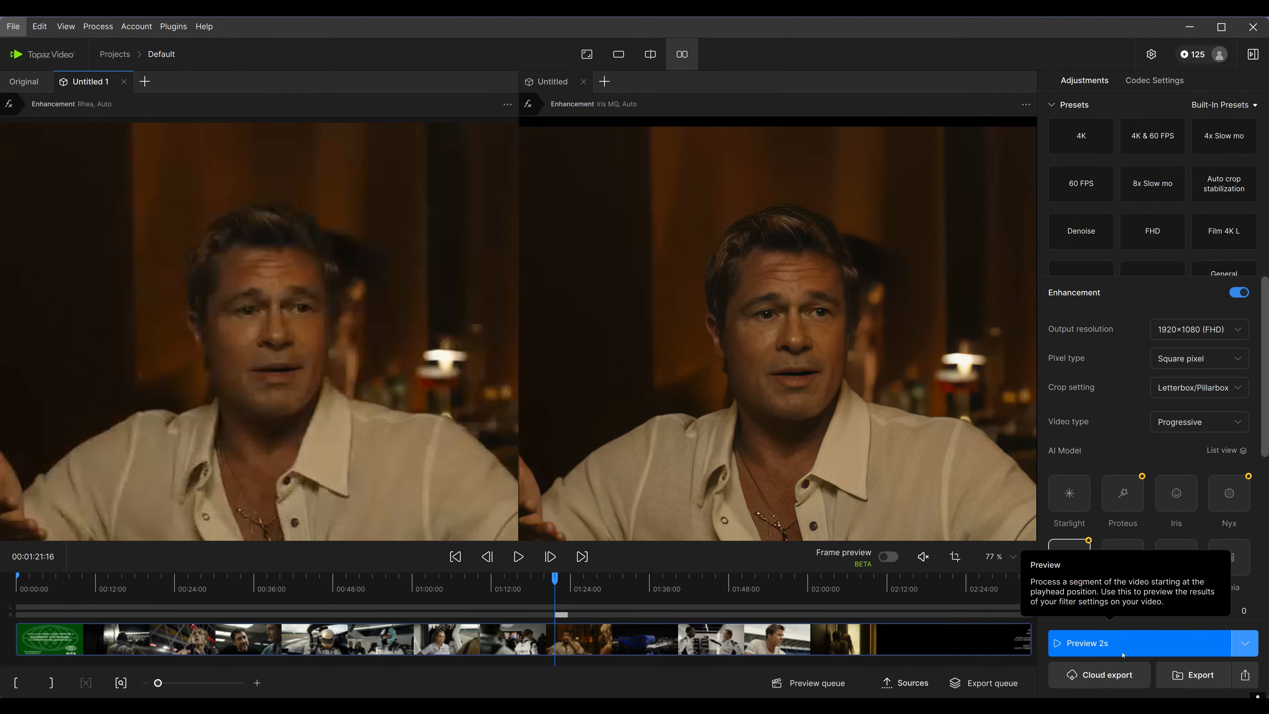
pyautogui.click(1166, 642)
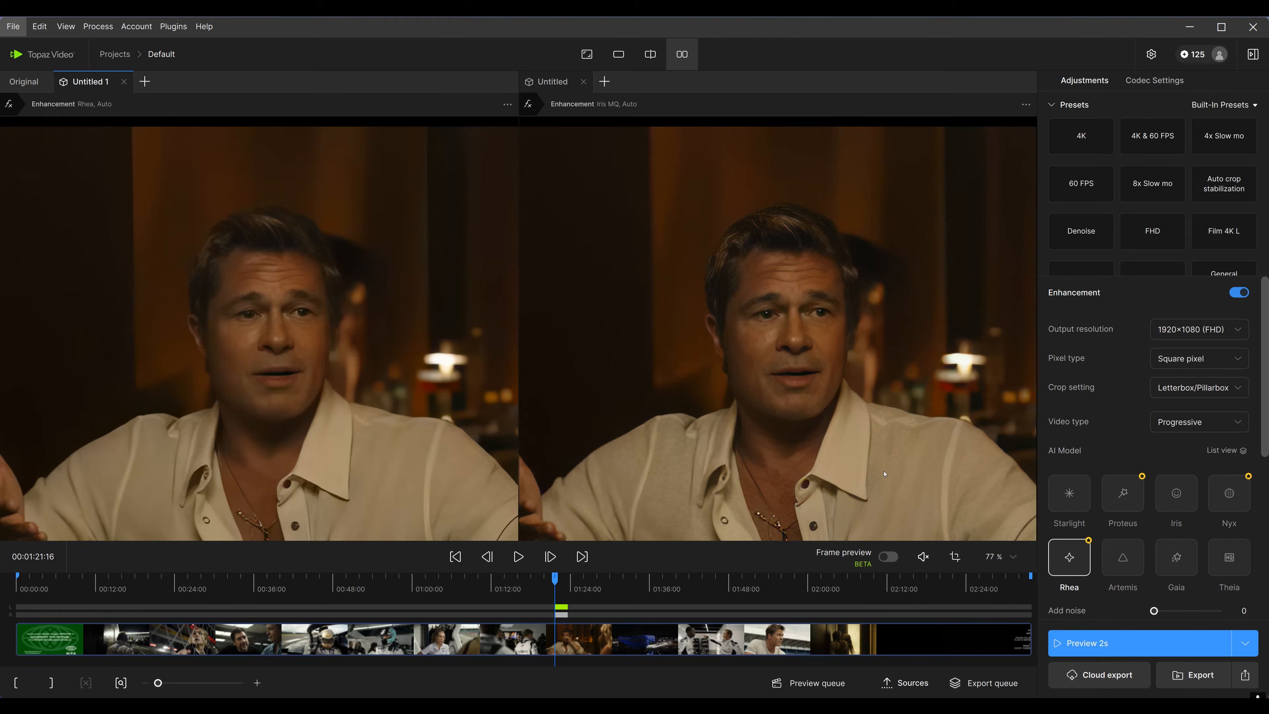
# Zoom in and switch between the Original and Rhea version tabs to compare them against the Iris enhancement
pyautogui.click(828, 397)
pyautogui.click(310, 325)
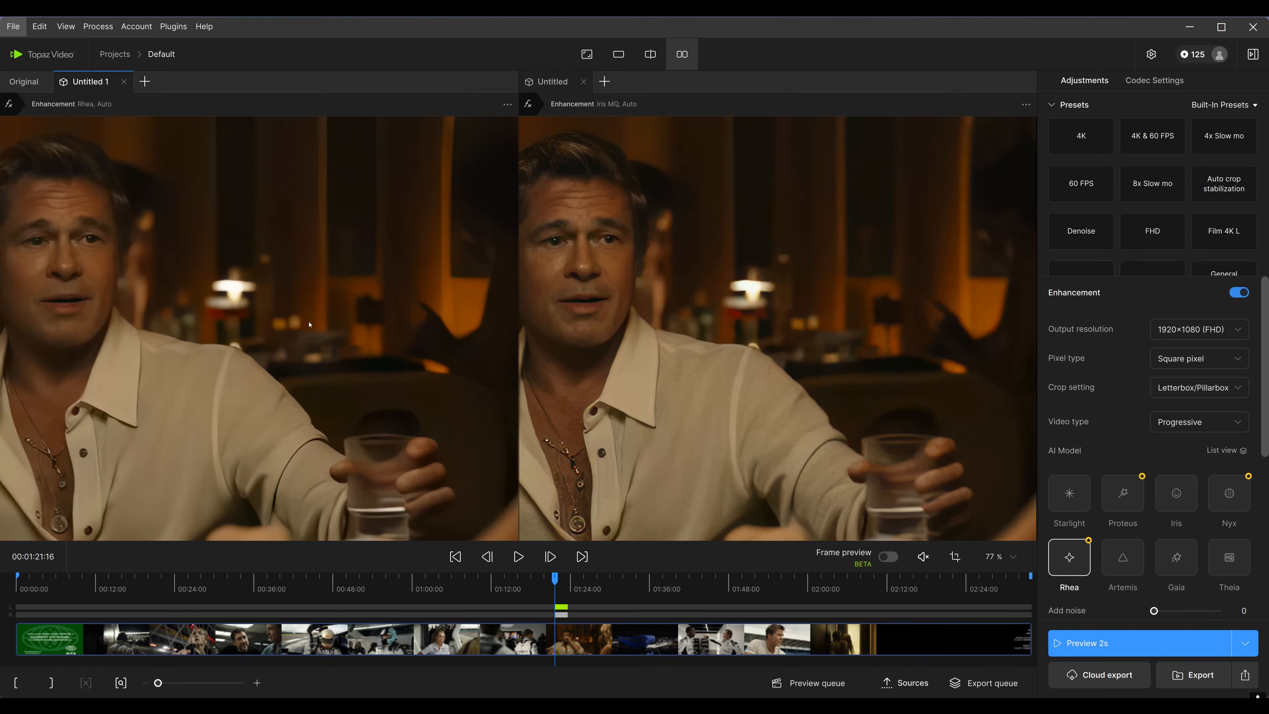
pyautogui.click(713, 373)
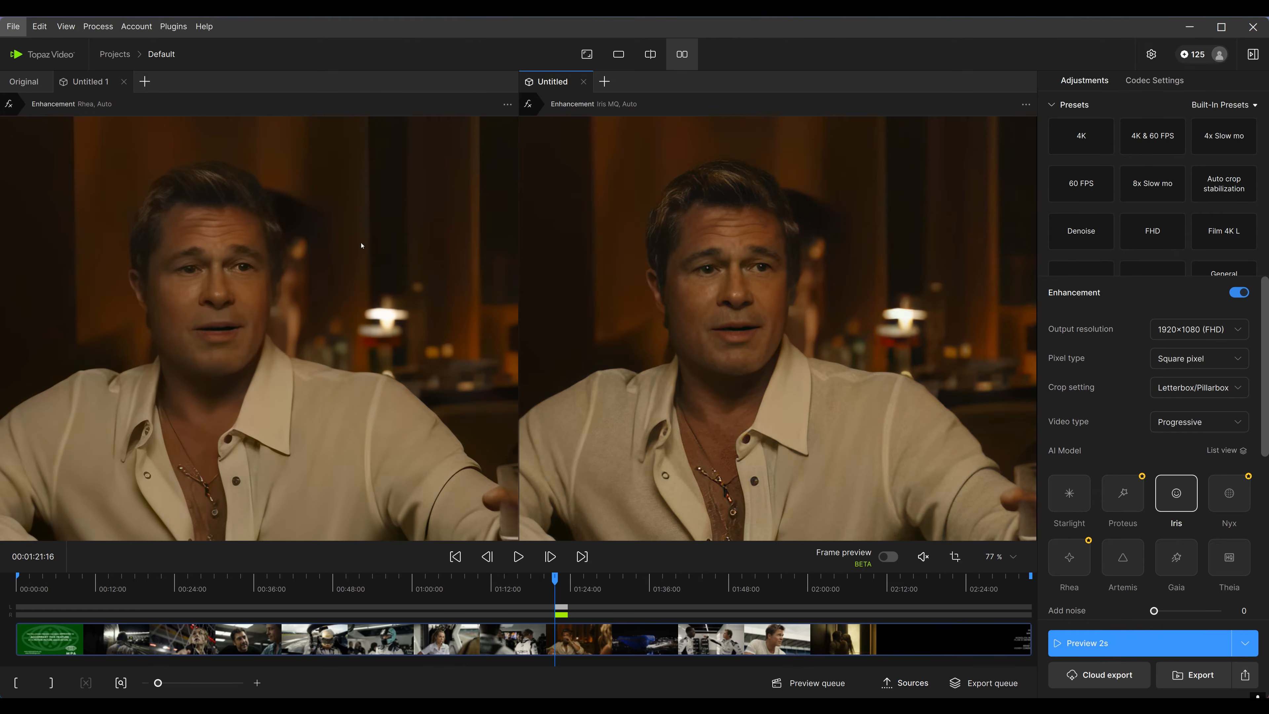
pyautogui.scroll(5, 764, 380)
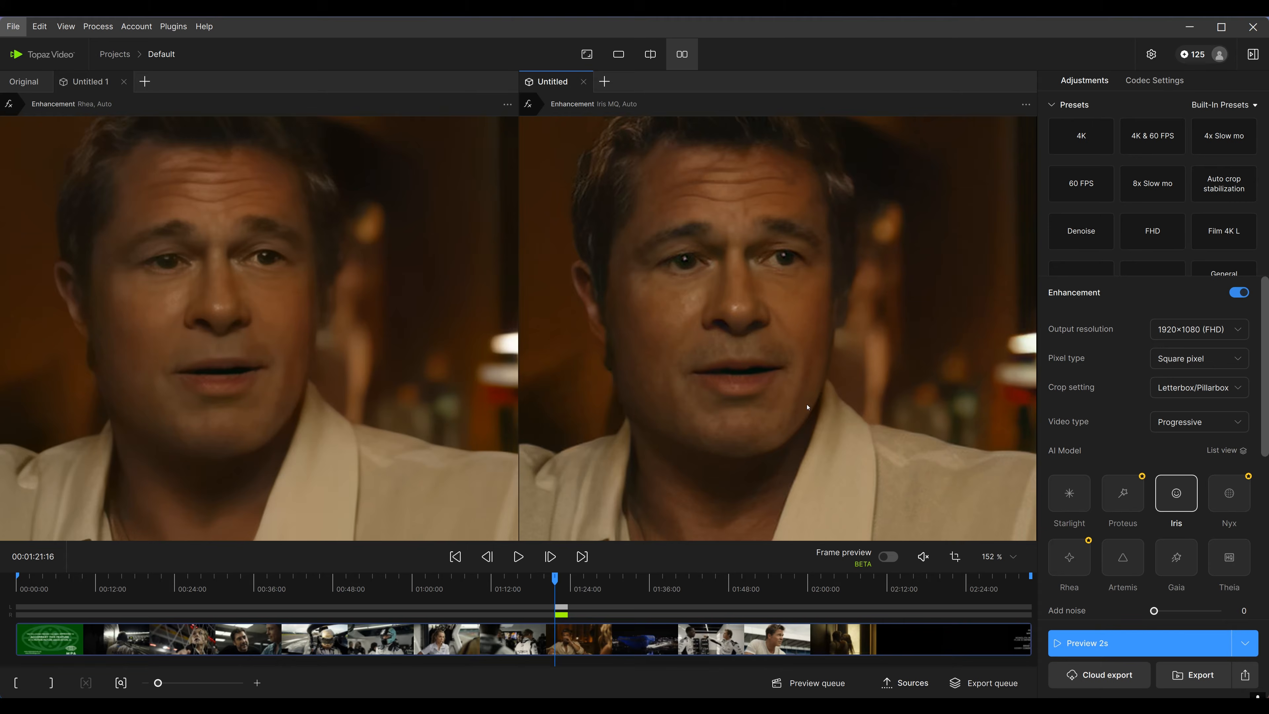
pyautogui.moveTo(807, 407); pyautogui.dragTo(814, 408)
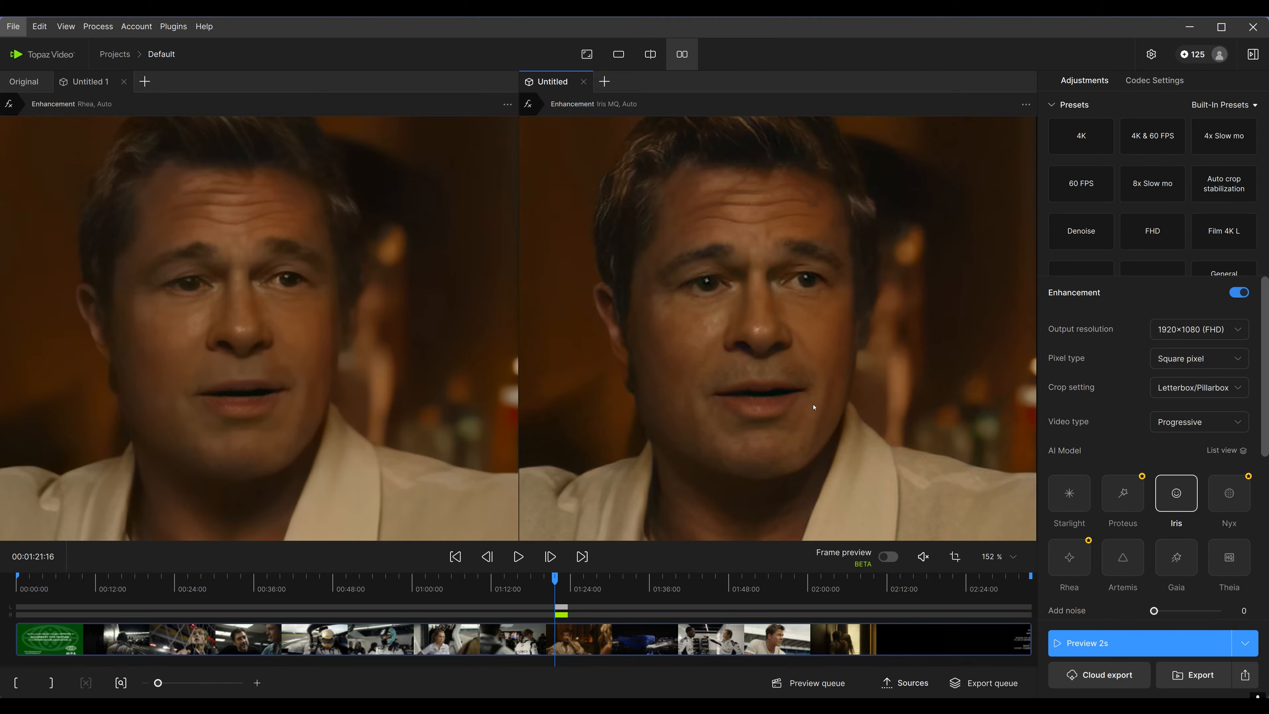
pyautogui.scroll(-2, 803, 342)
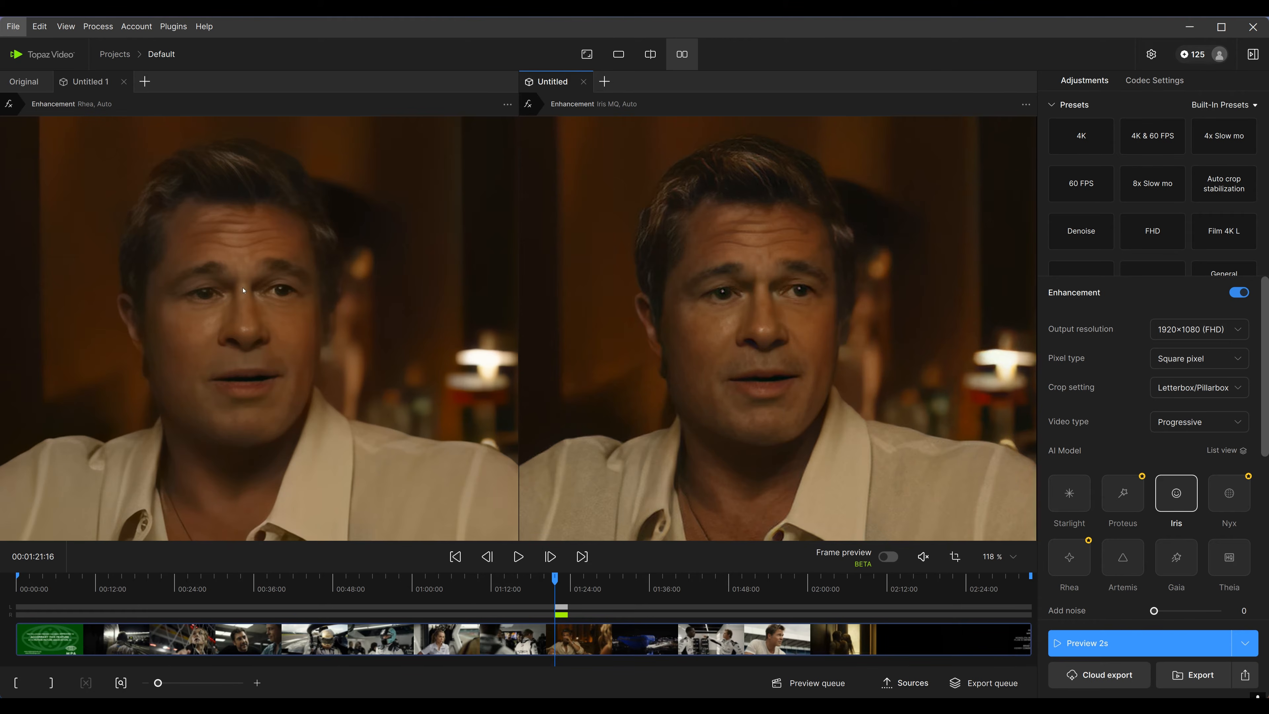
pyautogui.click(389, 242)
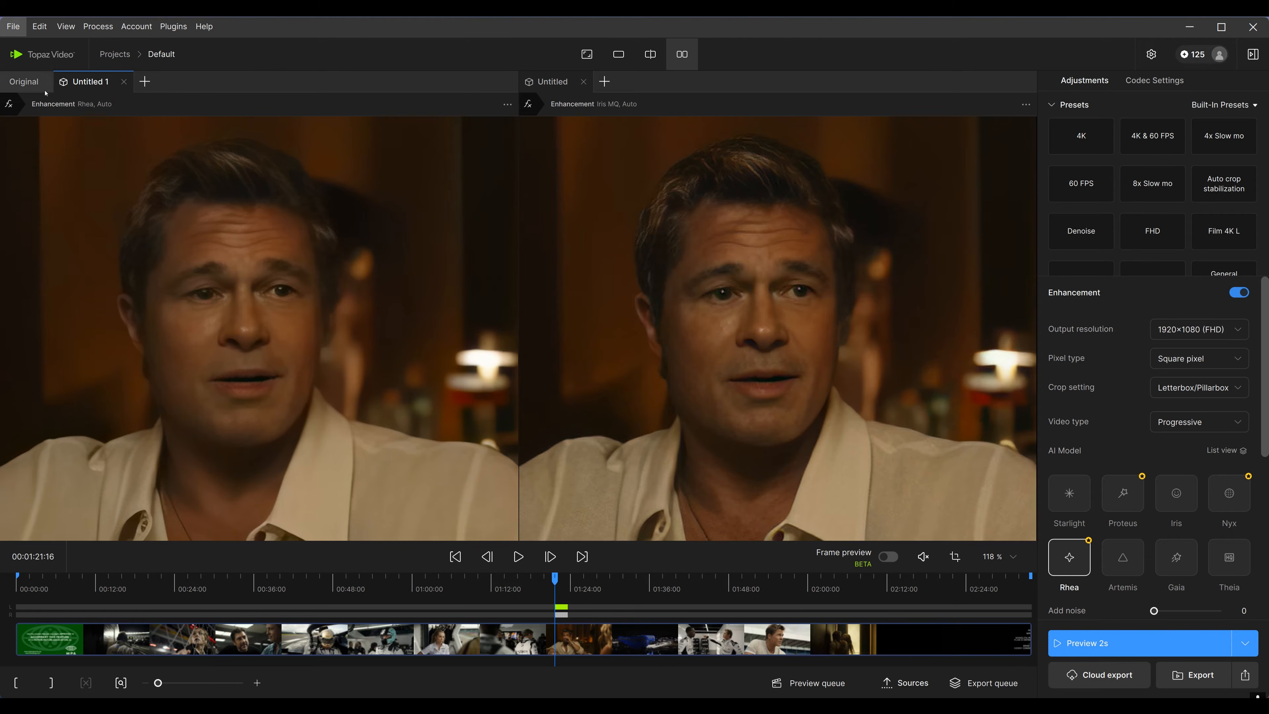
pyautogui.click(23, 82)
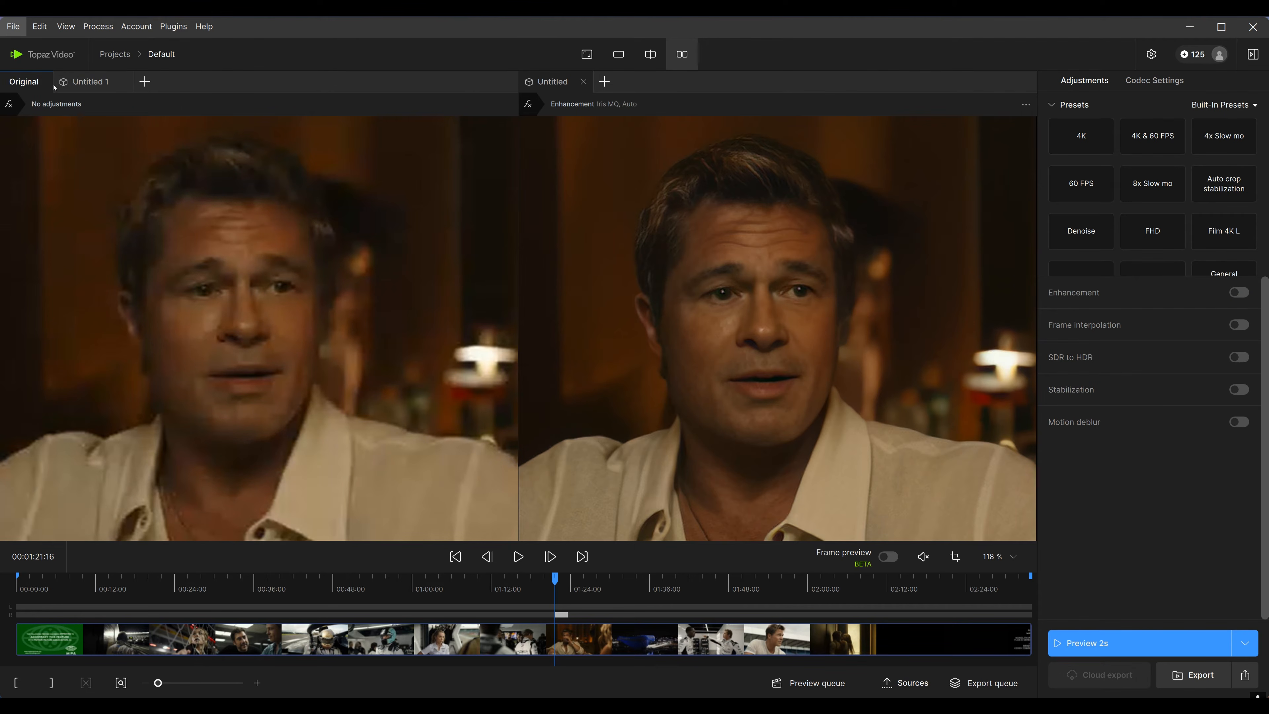
pyautogui.click(88, 83)
pyautogui.click(18, 80)
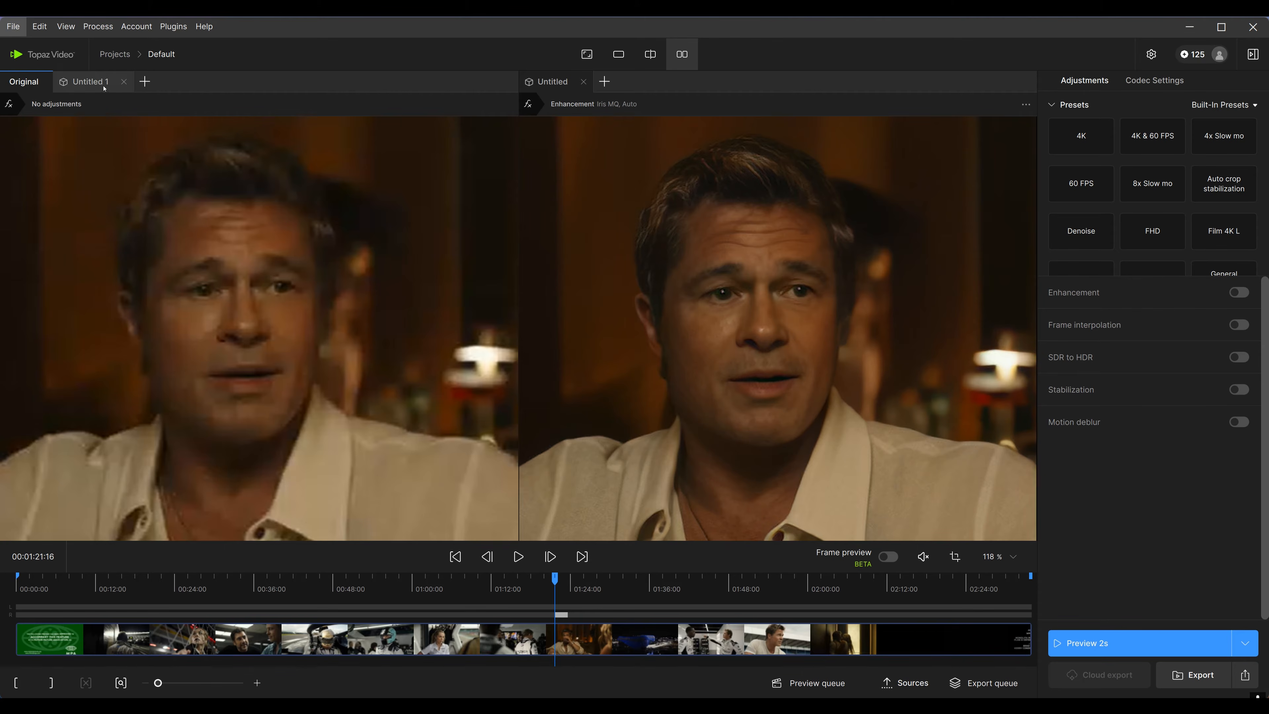
pyautogui.click(89, 81)
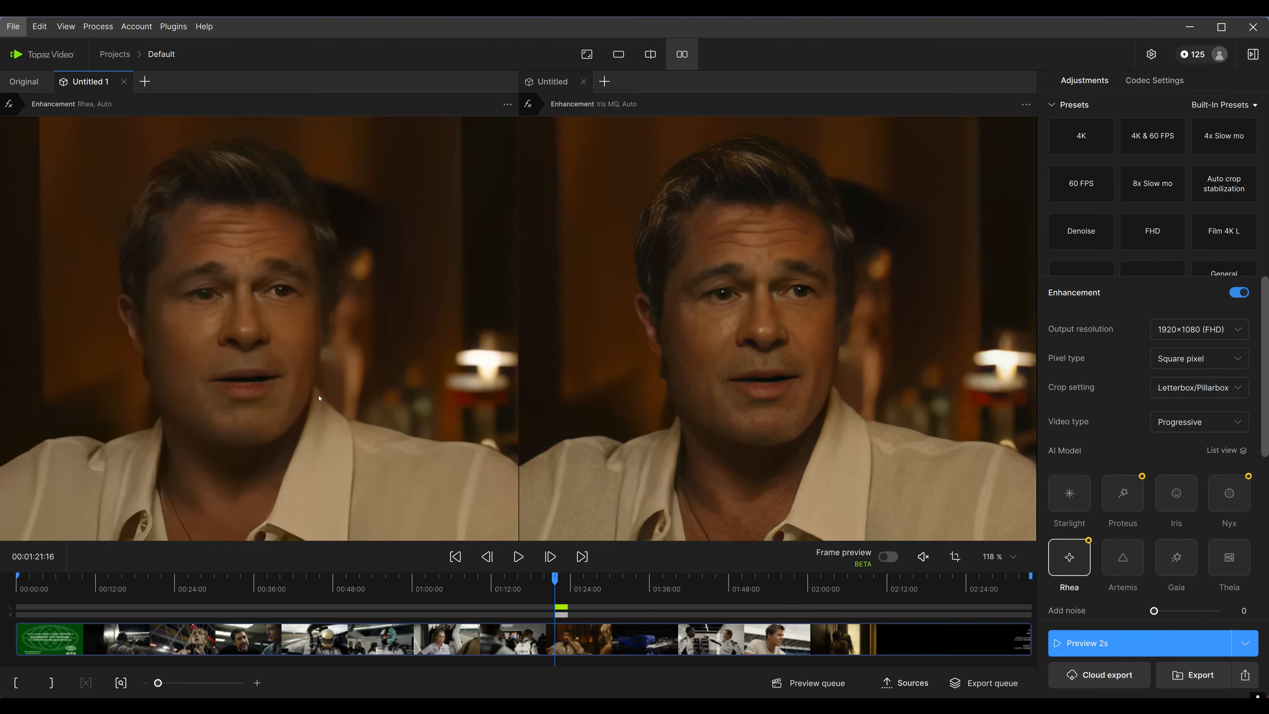
pyautogui.click(23, 81)
# Switch the enhanced pane's AI model from Iris to Artemis and render a 2-second preview
pyautogui.click(948, 472)
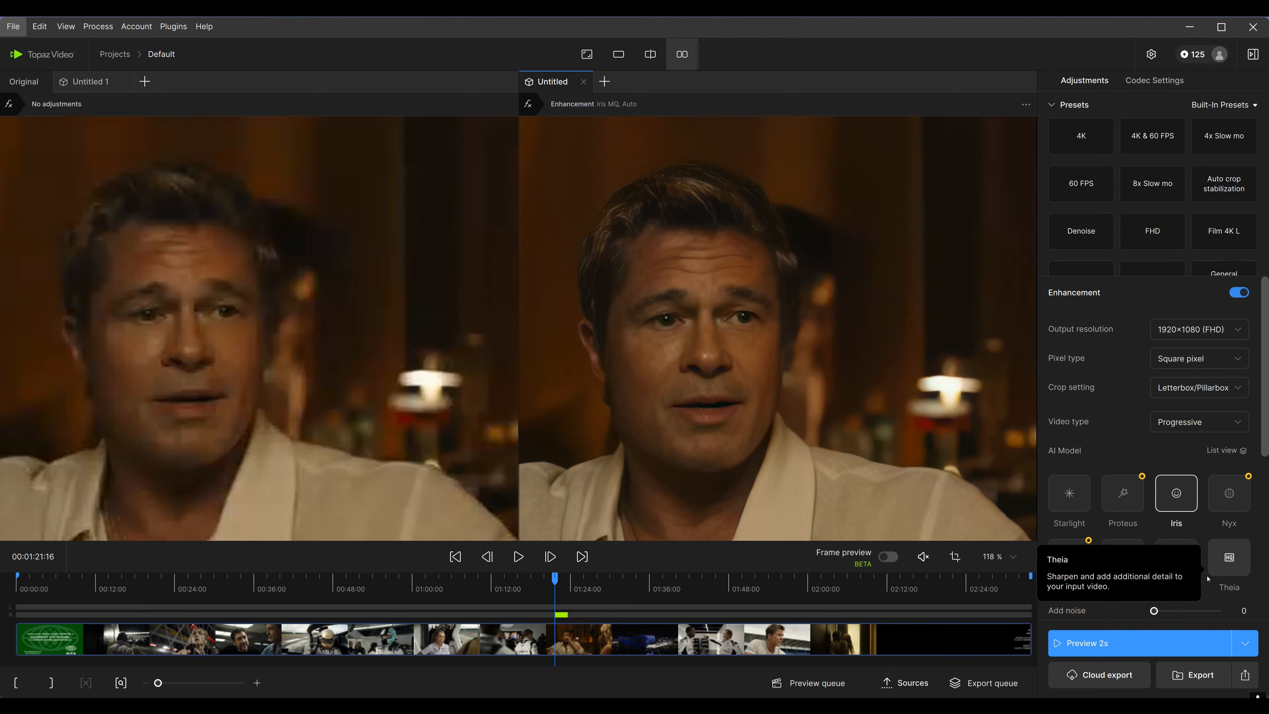
pyautogui.click(1122, 563)
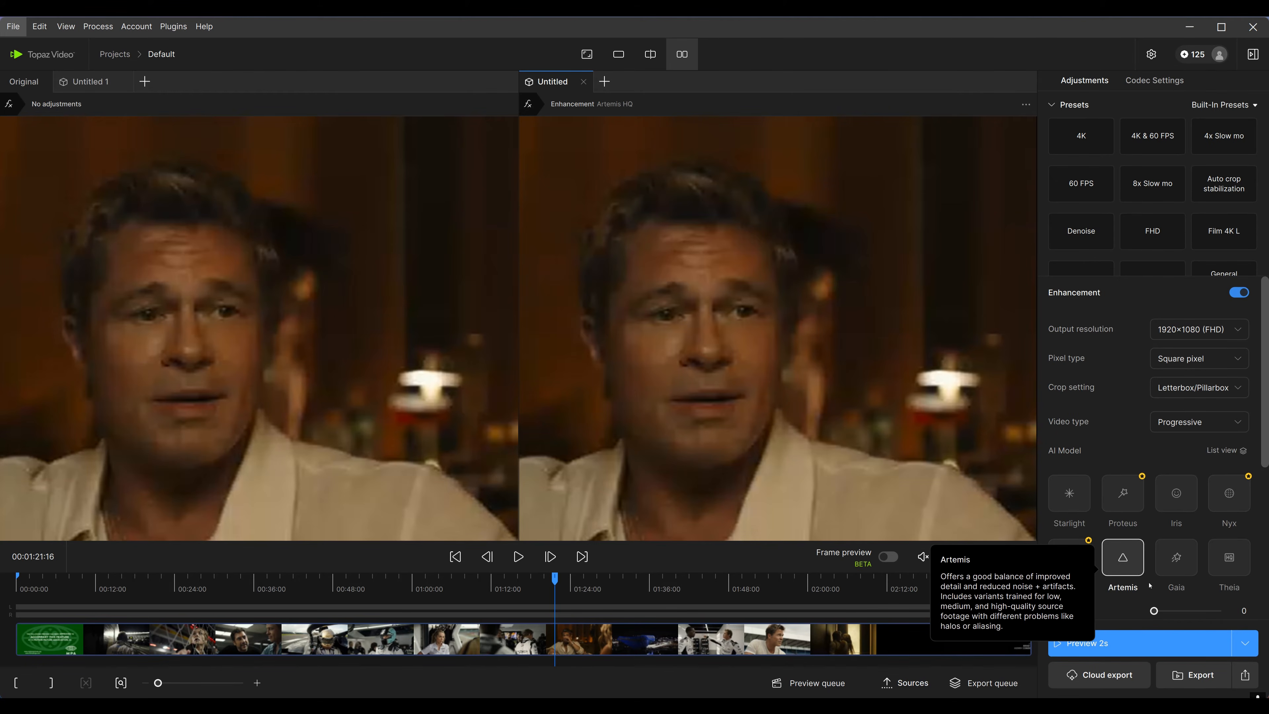
pyautogui.scroll(-3, 1148, 592)
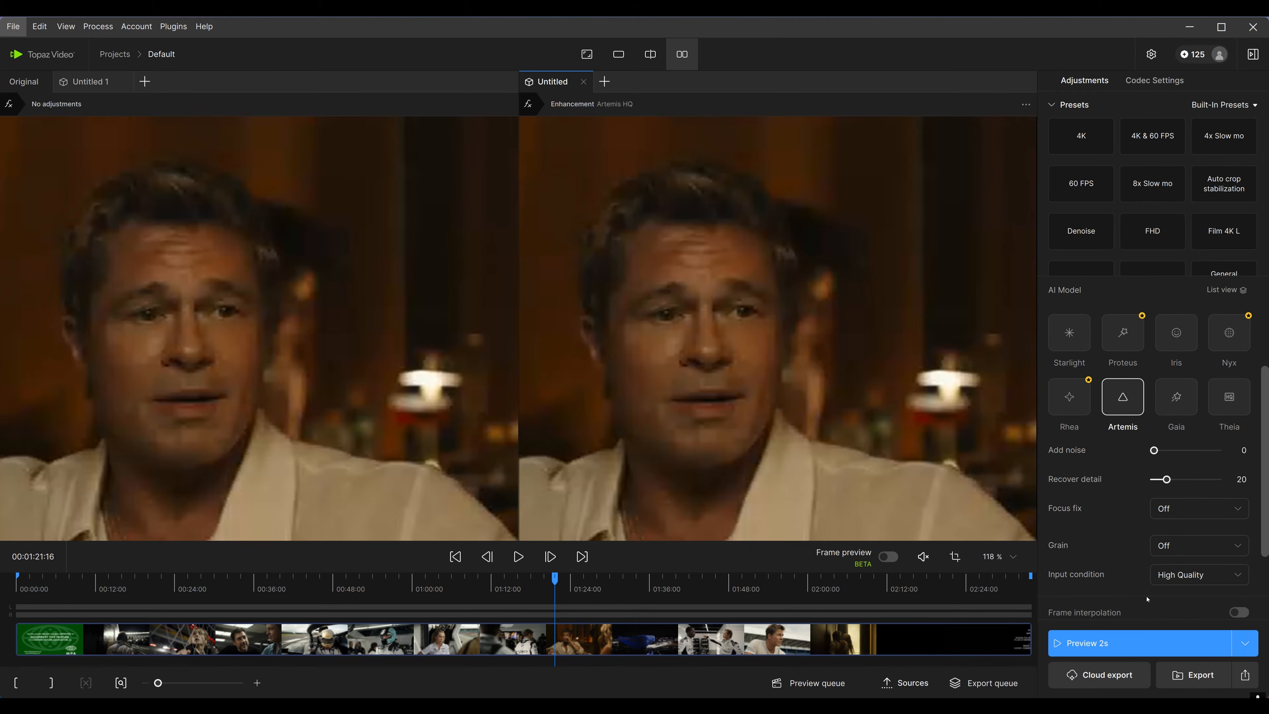
pyautogui.click(1070, 643)
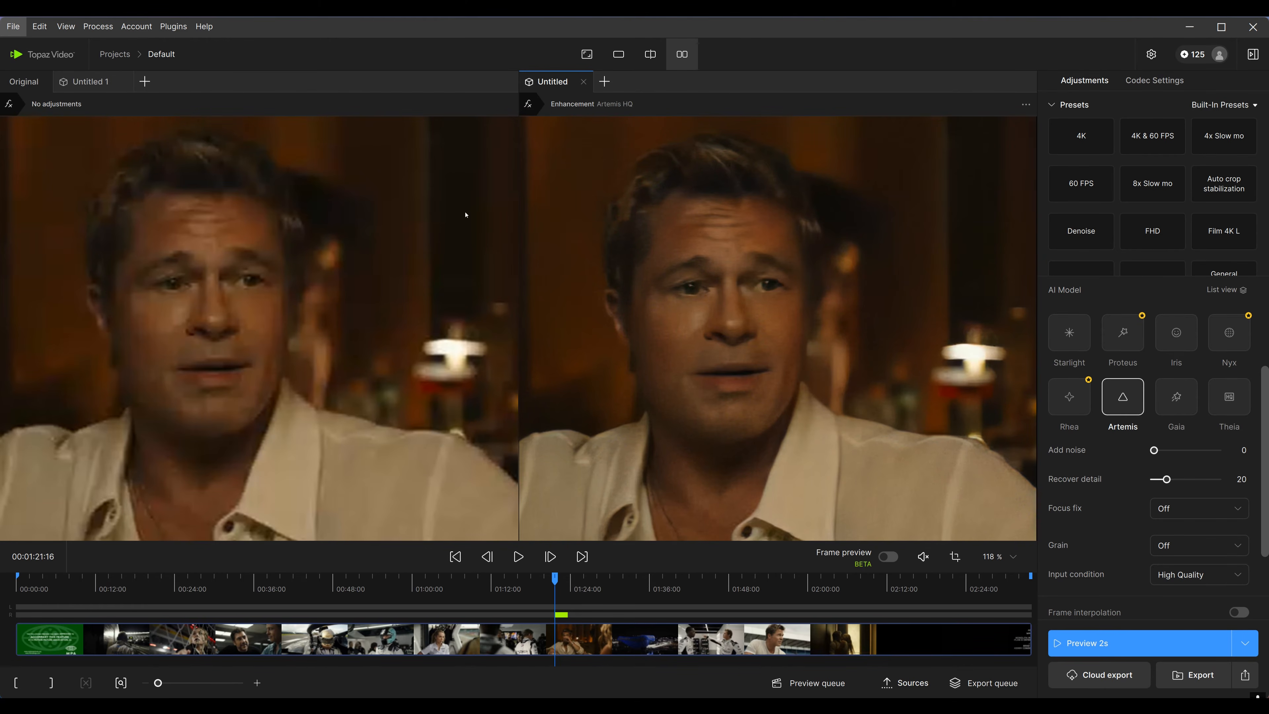
# Create another enhanced version from the original pane using Iris at 1920×1080 (FHD) and render a 2-second preview
pyautogui.click(301, 286)
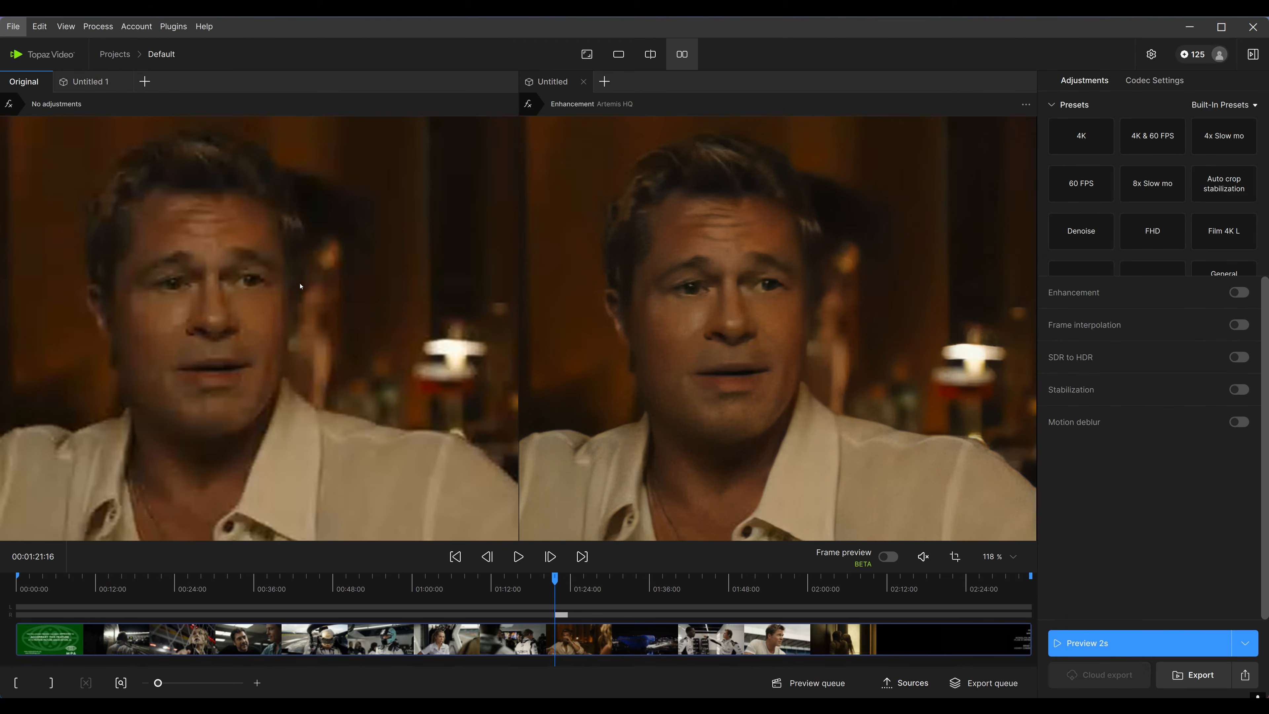
pyautogui.click(1239, 292)
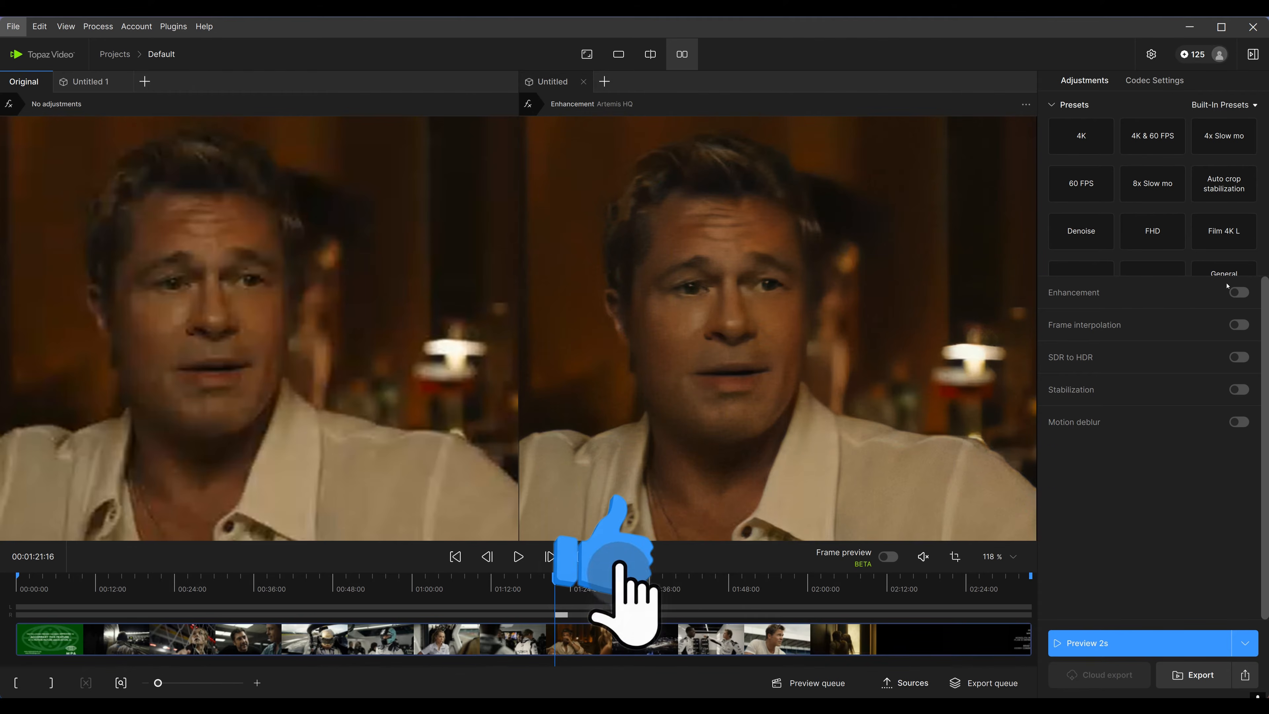
pyautogui.click(1199, 329)
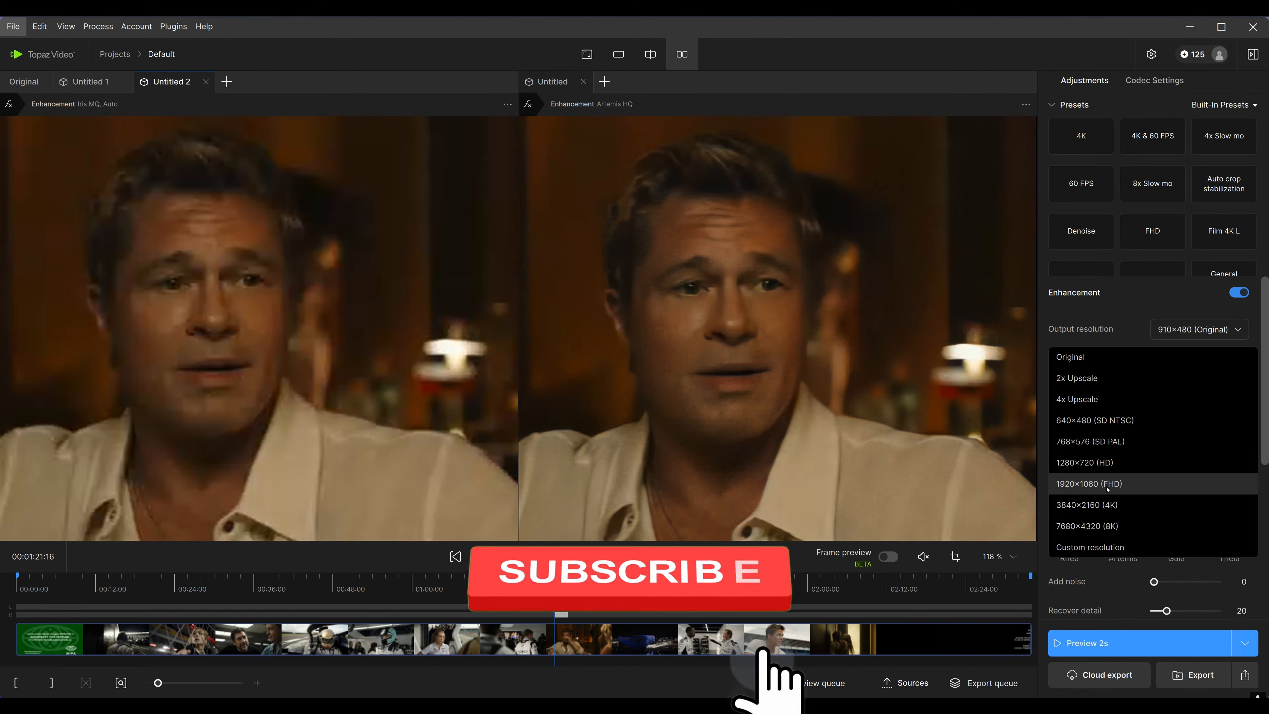
pyautogui.click(1149, 485)
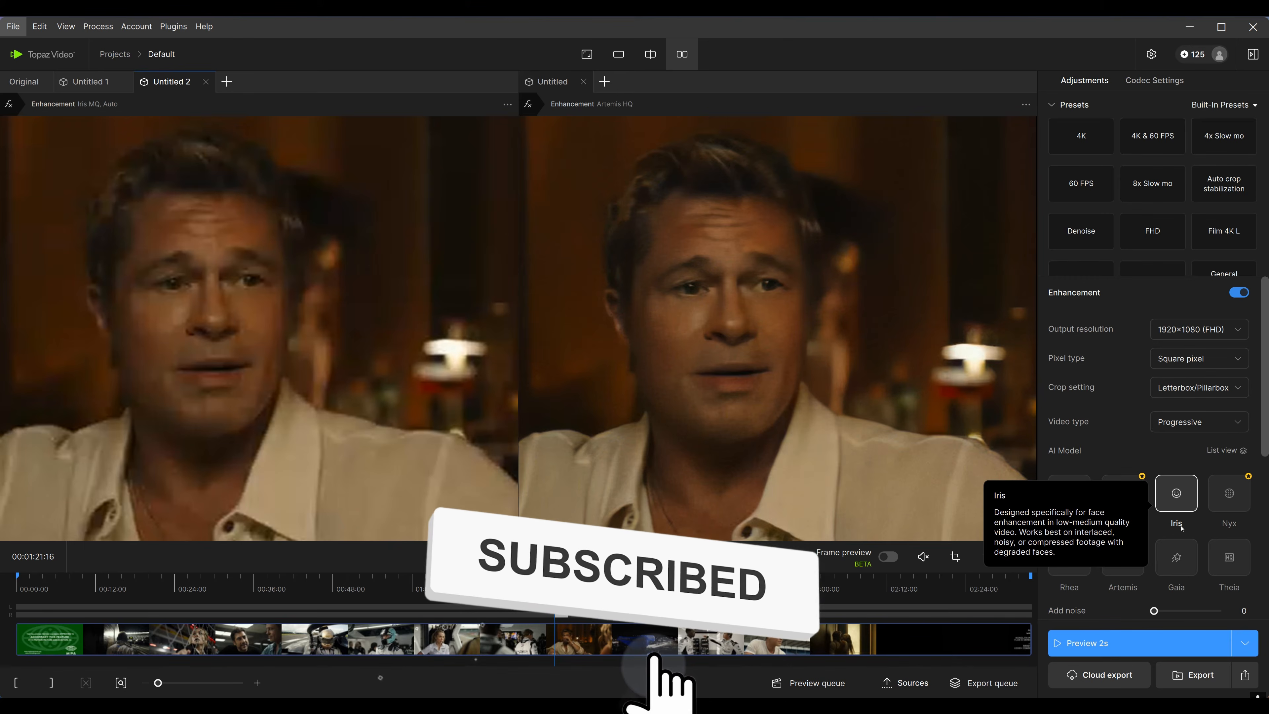
pyautogui.scroll(-2, 1163, 606)
pyautogui.scroll(-2, 1163, 606)
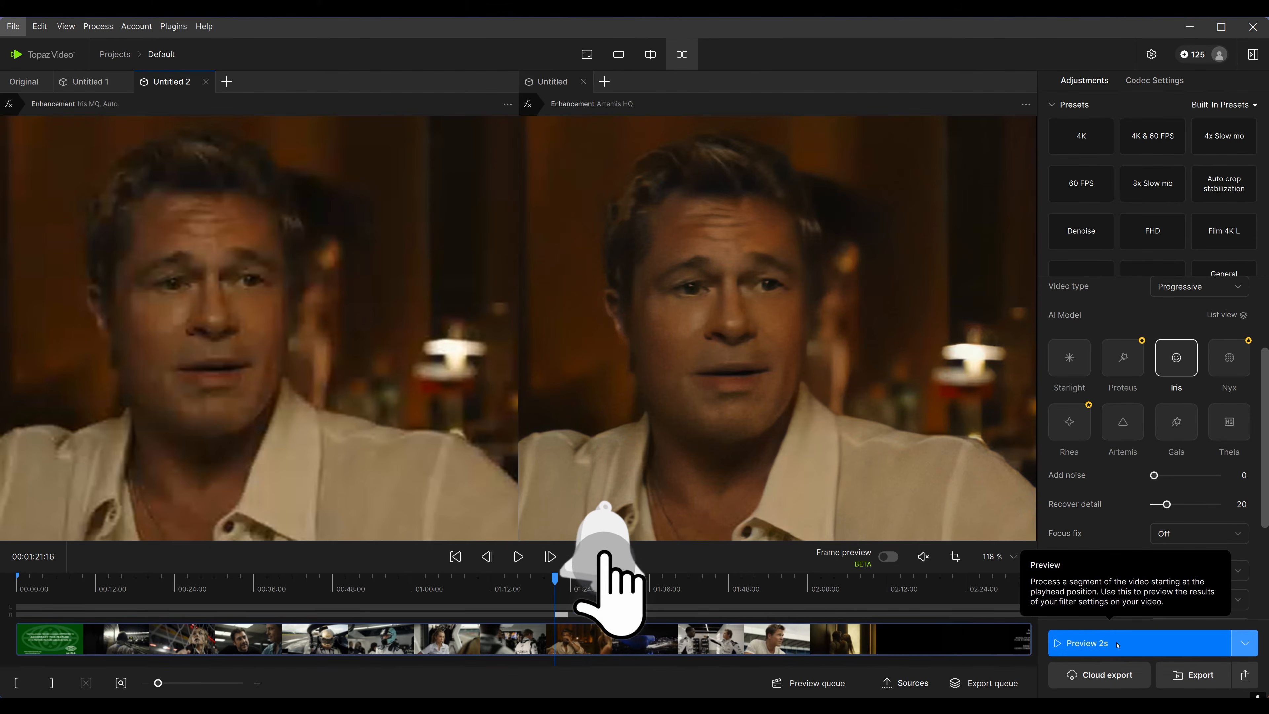
pyautogui.click(1100, 643)
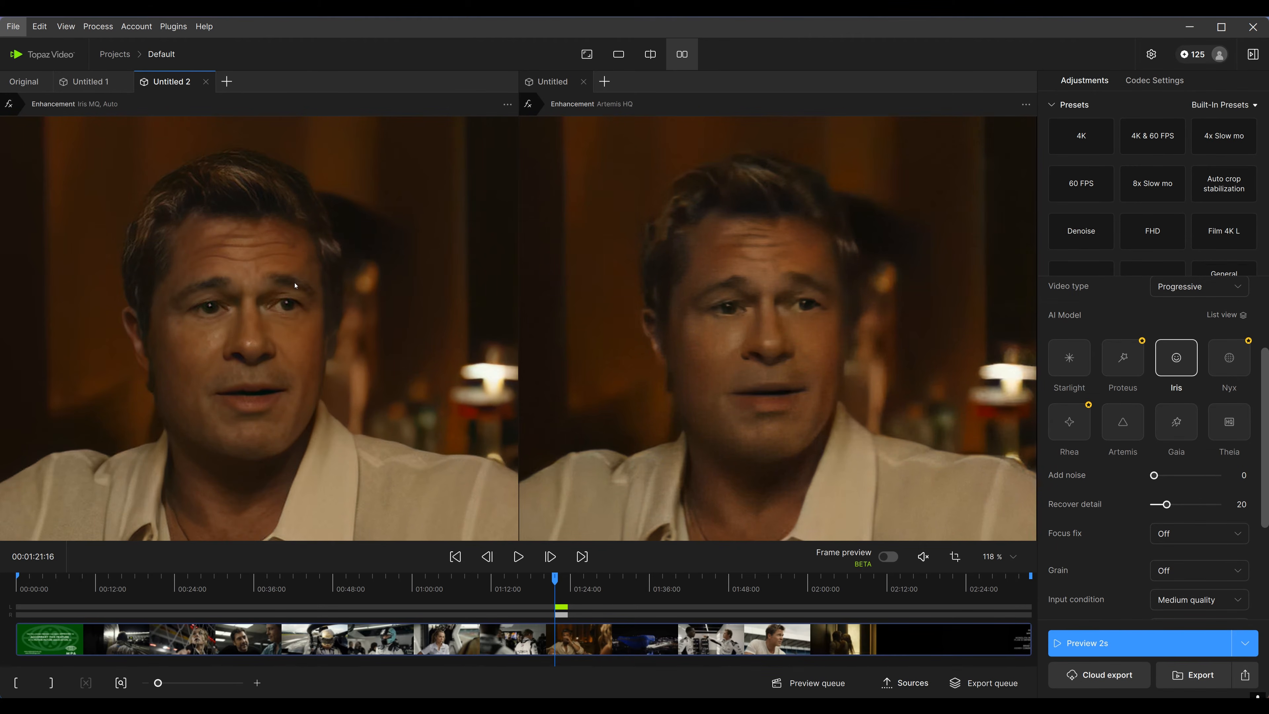
# Switch between the Rhea and Iris version tabs and zoom in to compare them with the Artemis pane
pyautogui.scroll(-2, 293, 306)
pyautogui.scroll(-2, 317, 329)
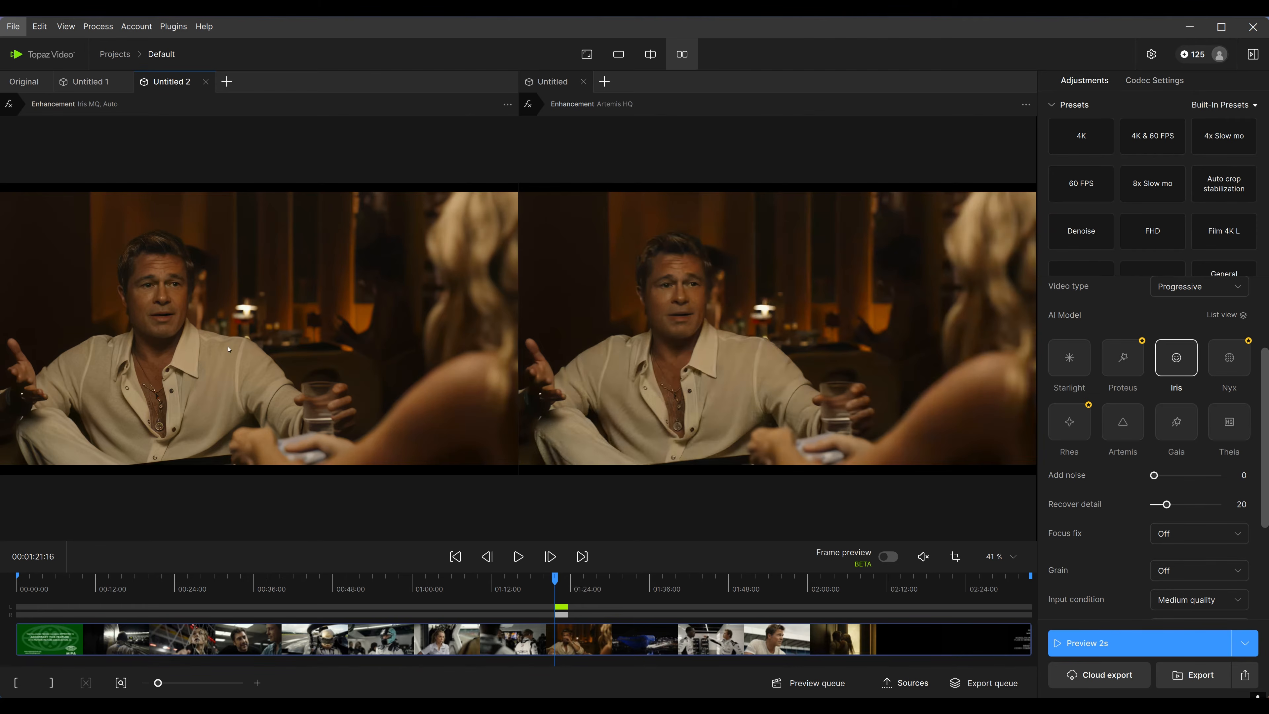
pyautogui.click(85, 82)
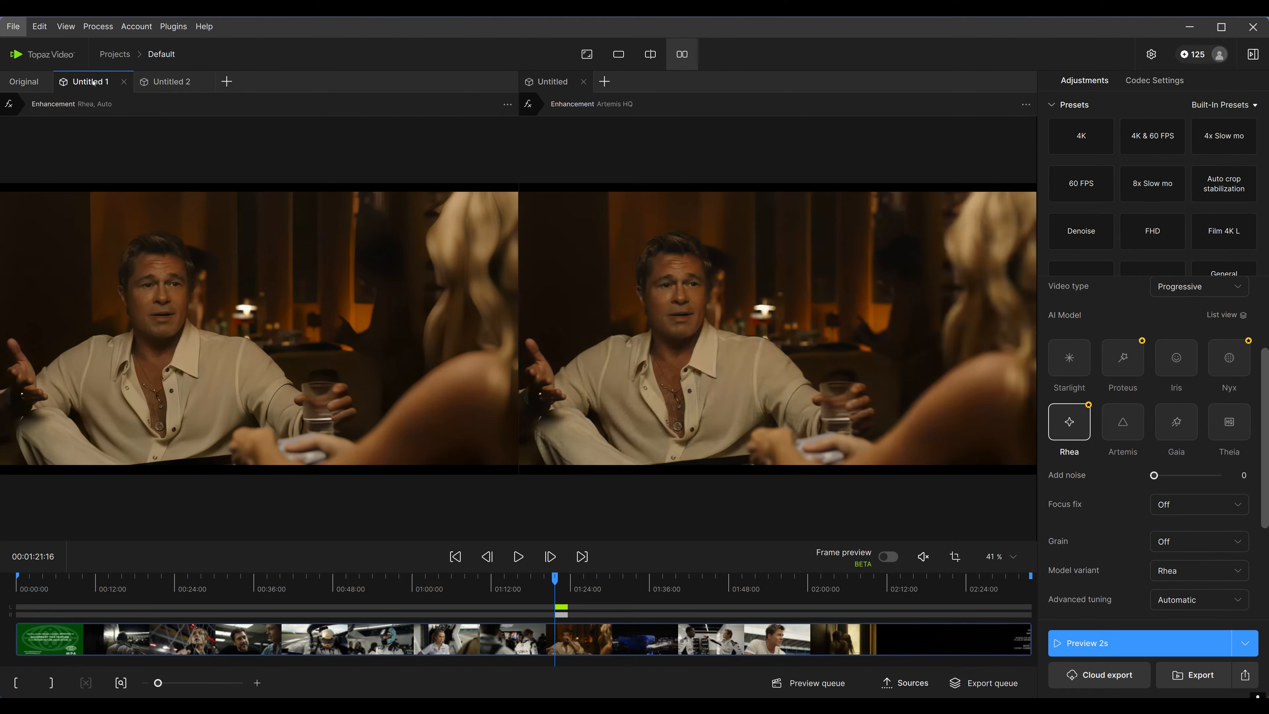
pyautogui.click(170, 82)
pyautogui.click(90, 82)
pyautogui.scroll(3, 206, 353)
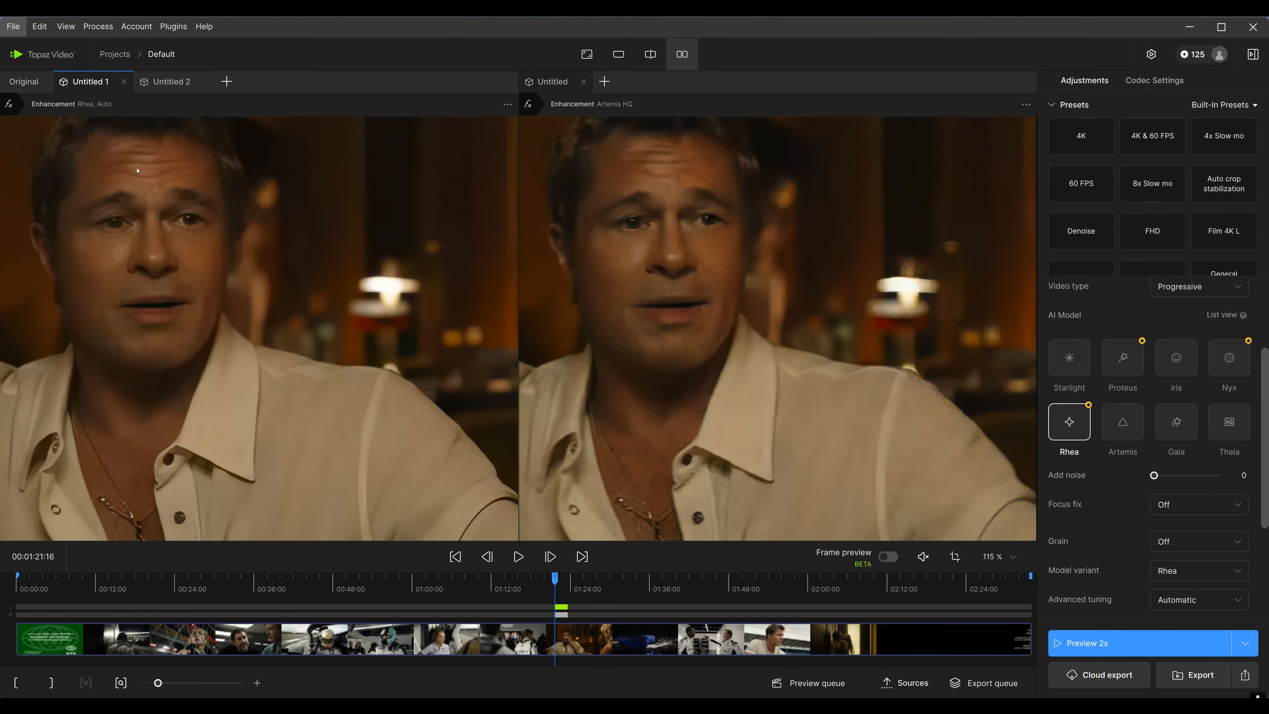
# Switch among the Iris, Original and Rhea version tabs and pan around the face to compare them with the Artemis pane
pyautogui.click(169, 82)
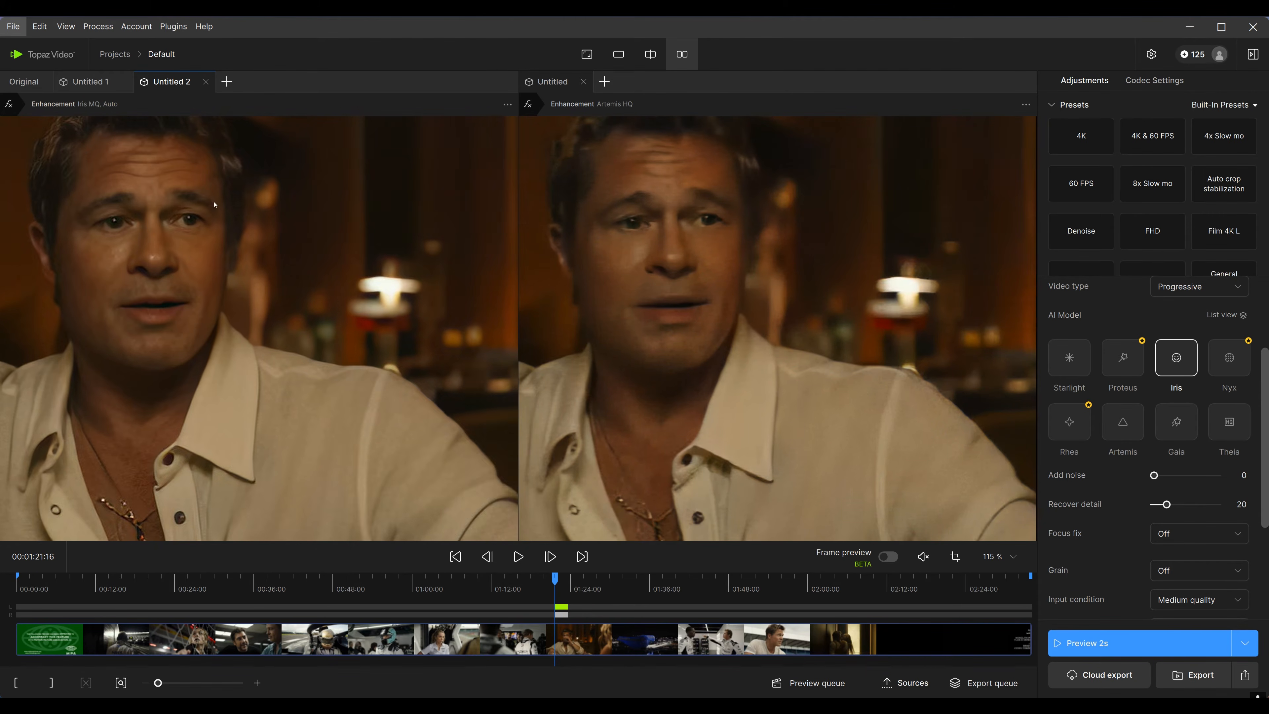
pyautogui.moveTo(362, 343); pyautogui.dragTo(286, 301)
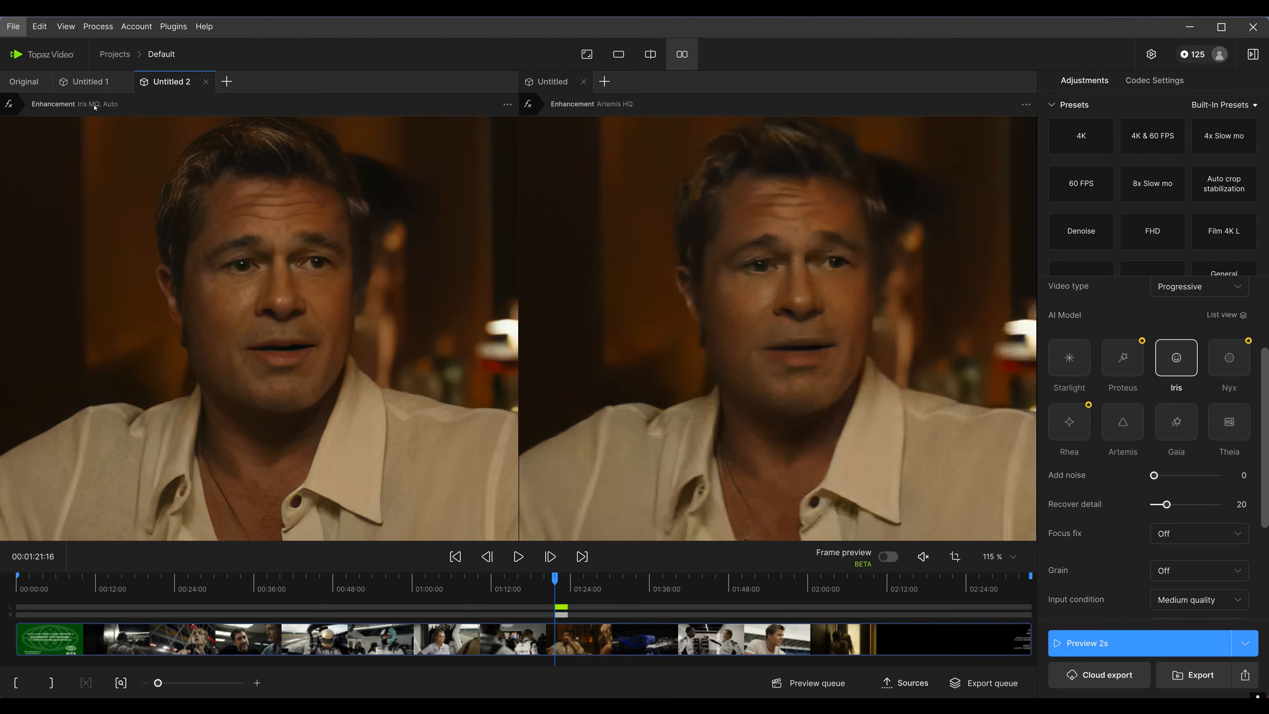
pyautogui.click(104, 85)
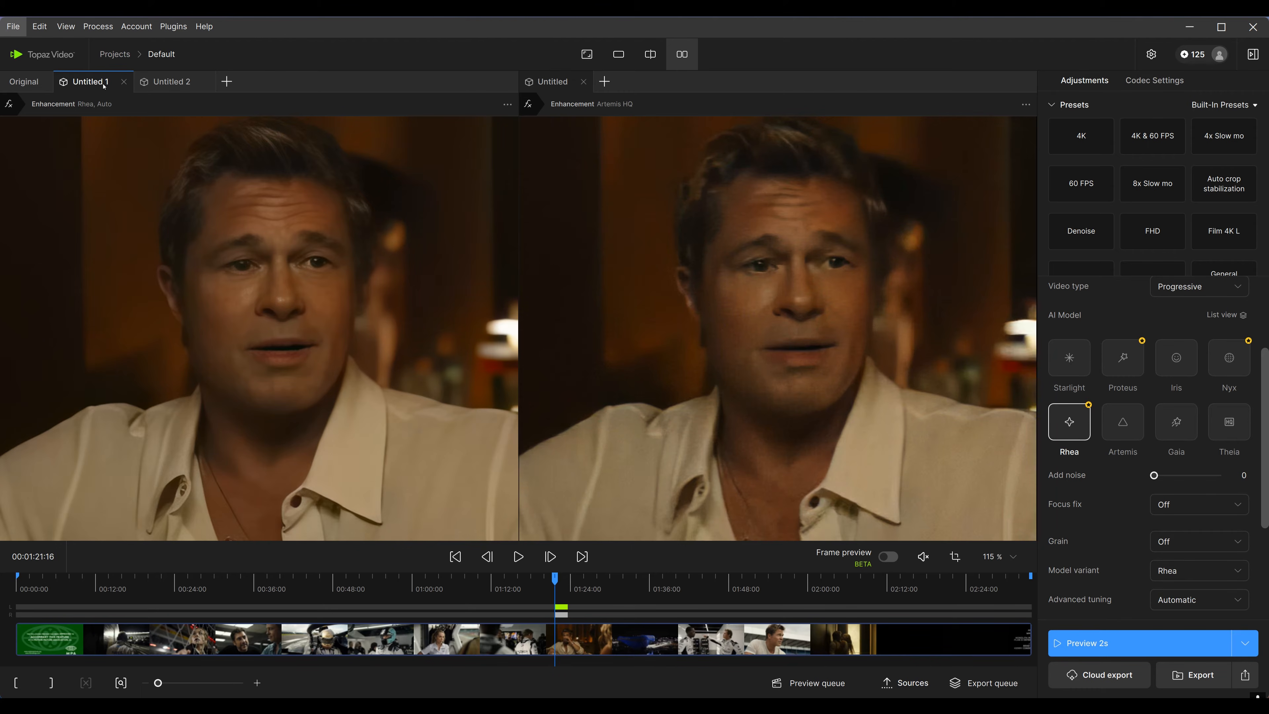
pyautogui.click(27, 84)
pyautogui.click(122, 84)
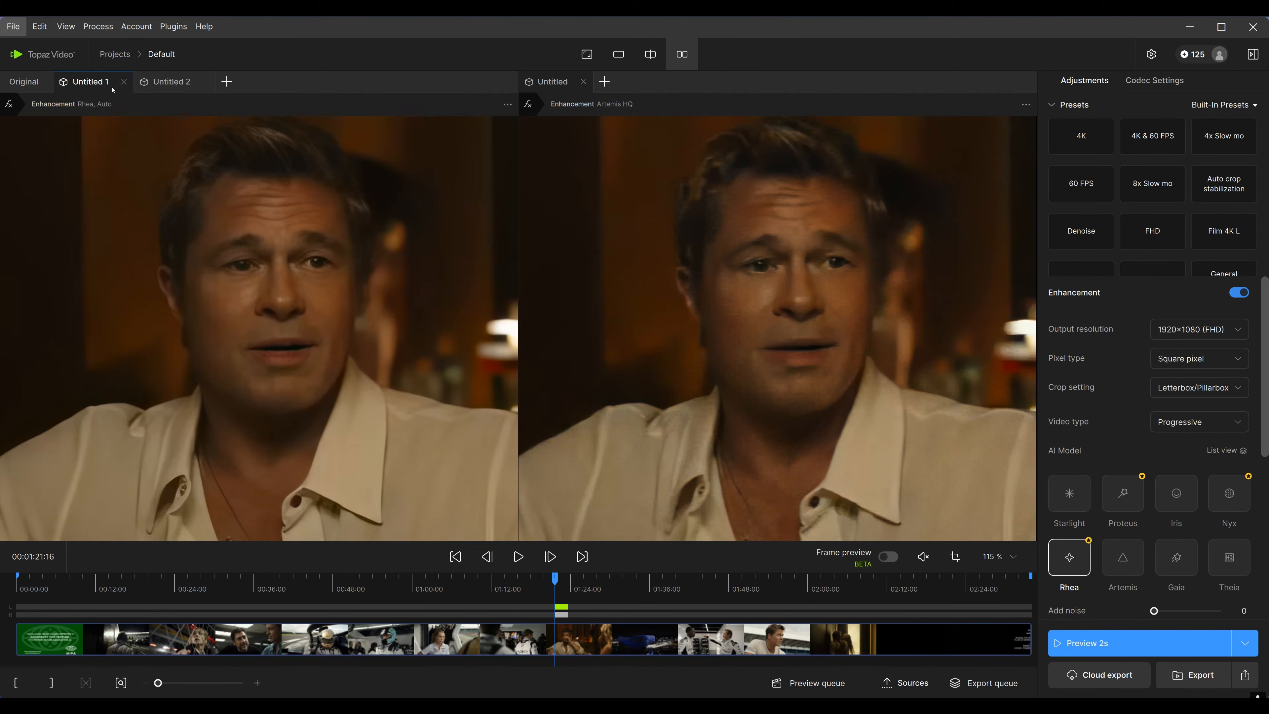
pyautogui.click(159, 89)
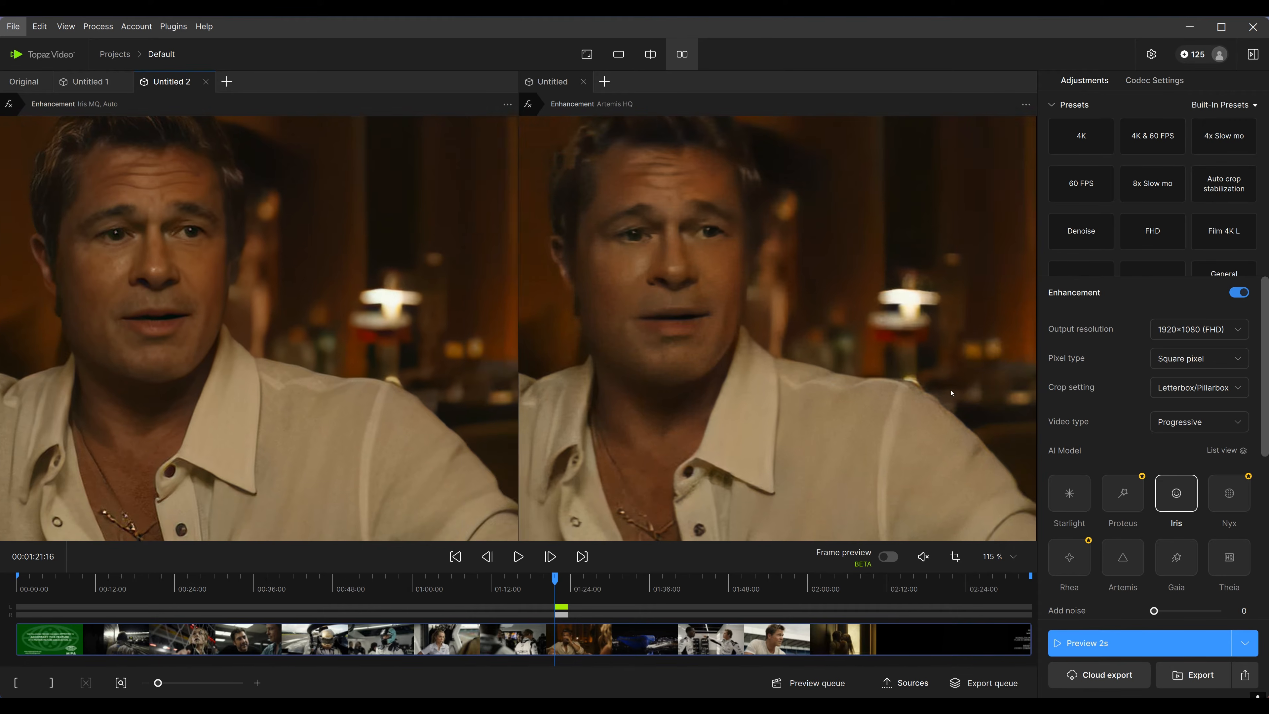
pyautogui.click(813, 310)
pyautogui.moveTo(697, 321); pyautogui.dragTo(745, 340)
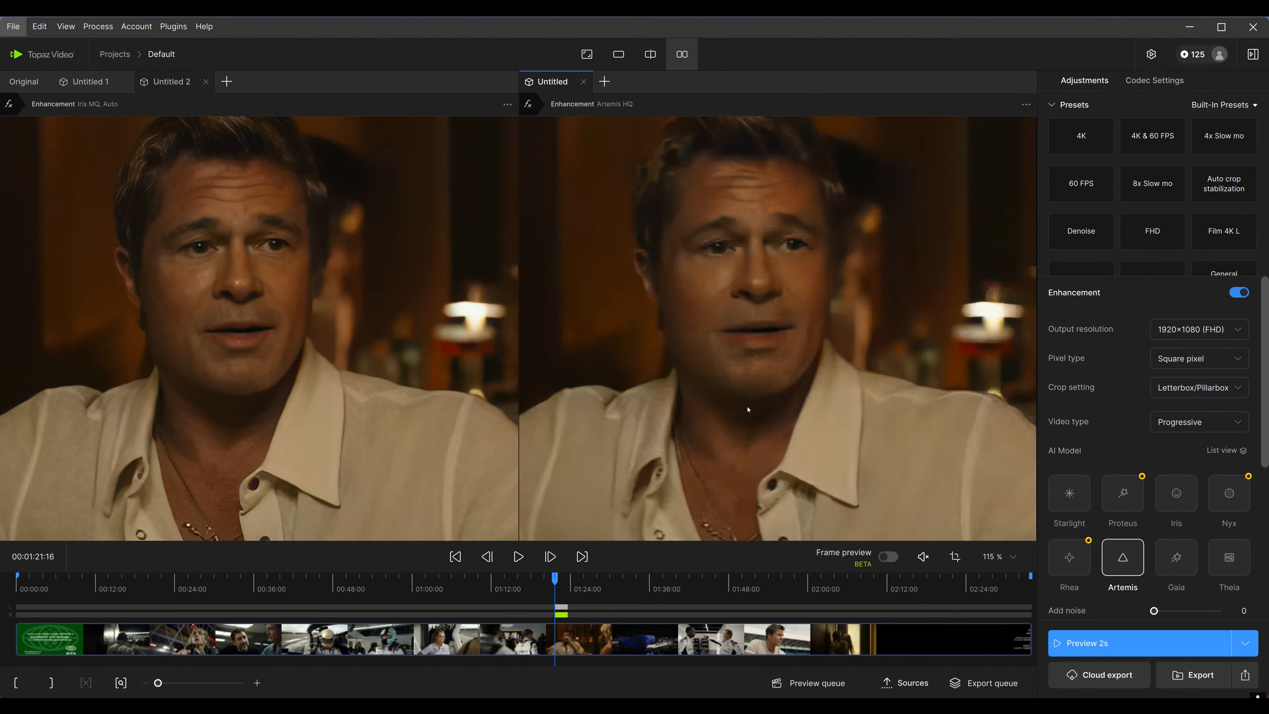
pyautogui.moveTo(680, 343); pyautogui.dragTo(729, 344)
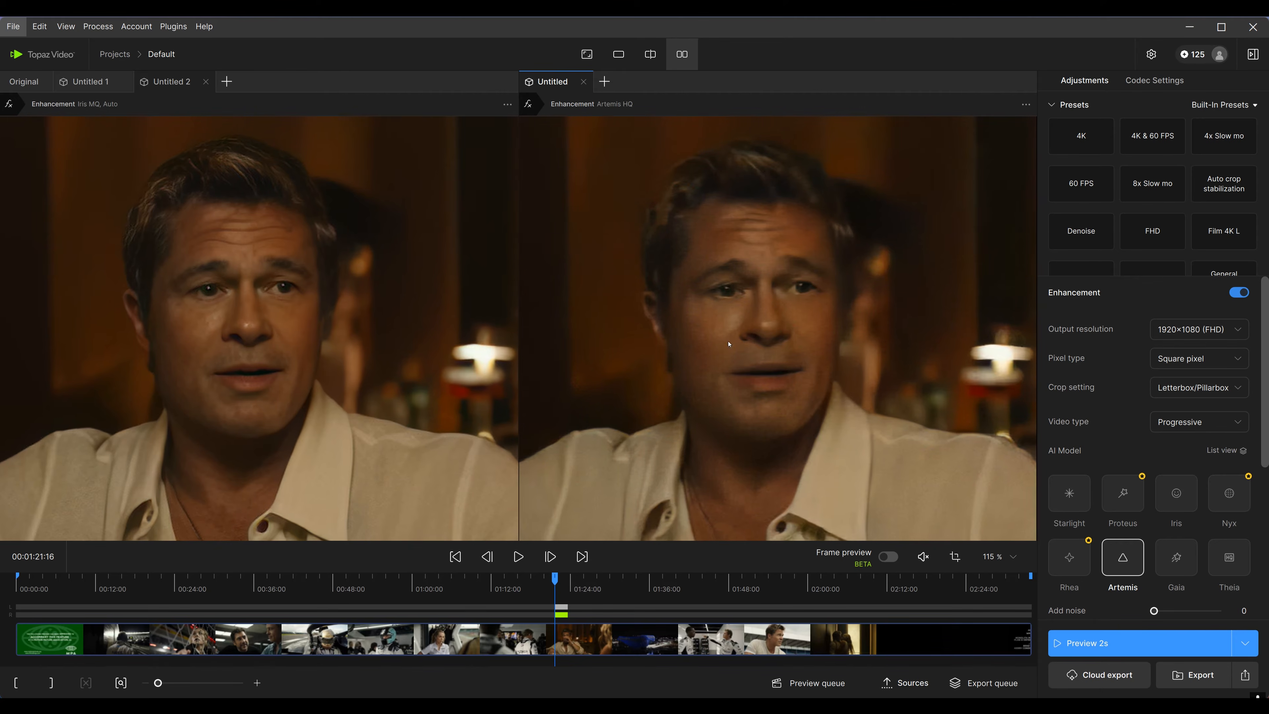
pyautogui.scroll(-8, 777, 381)
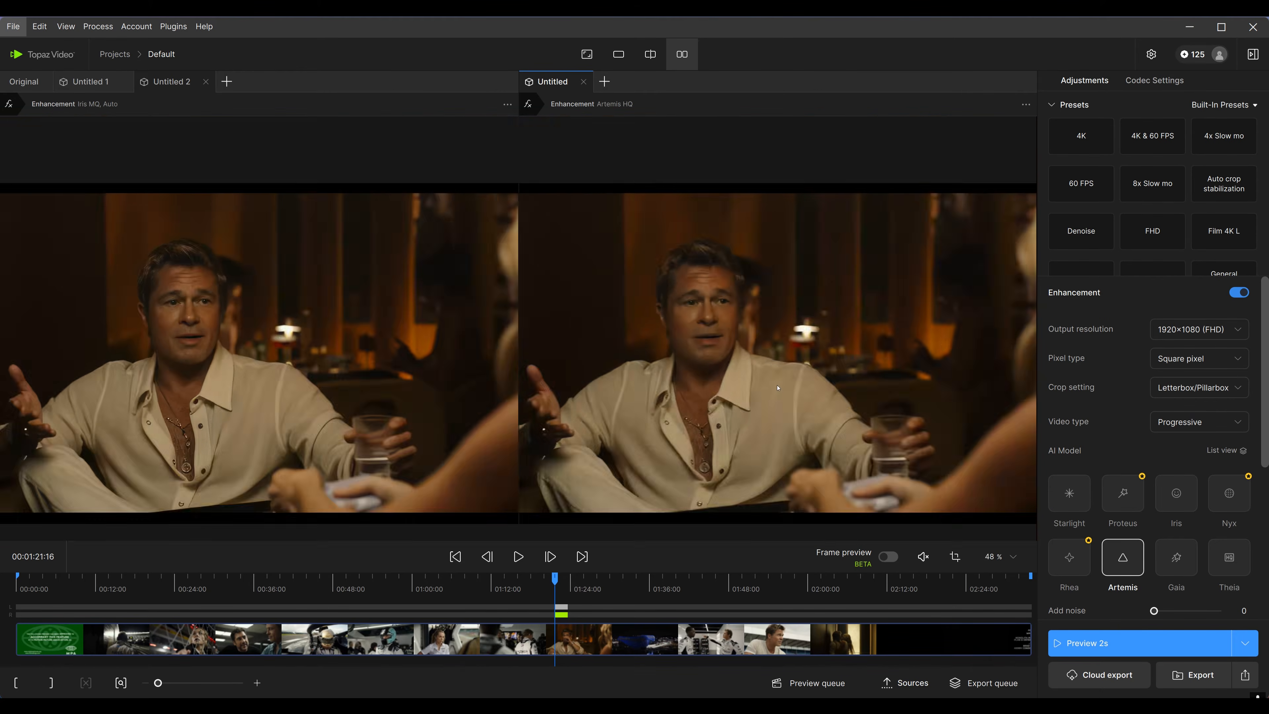
pyautogui.scroll(6, 756, 392)
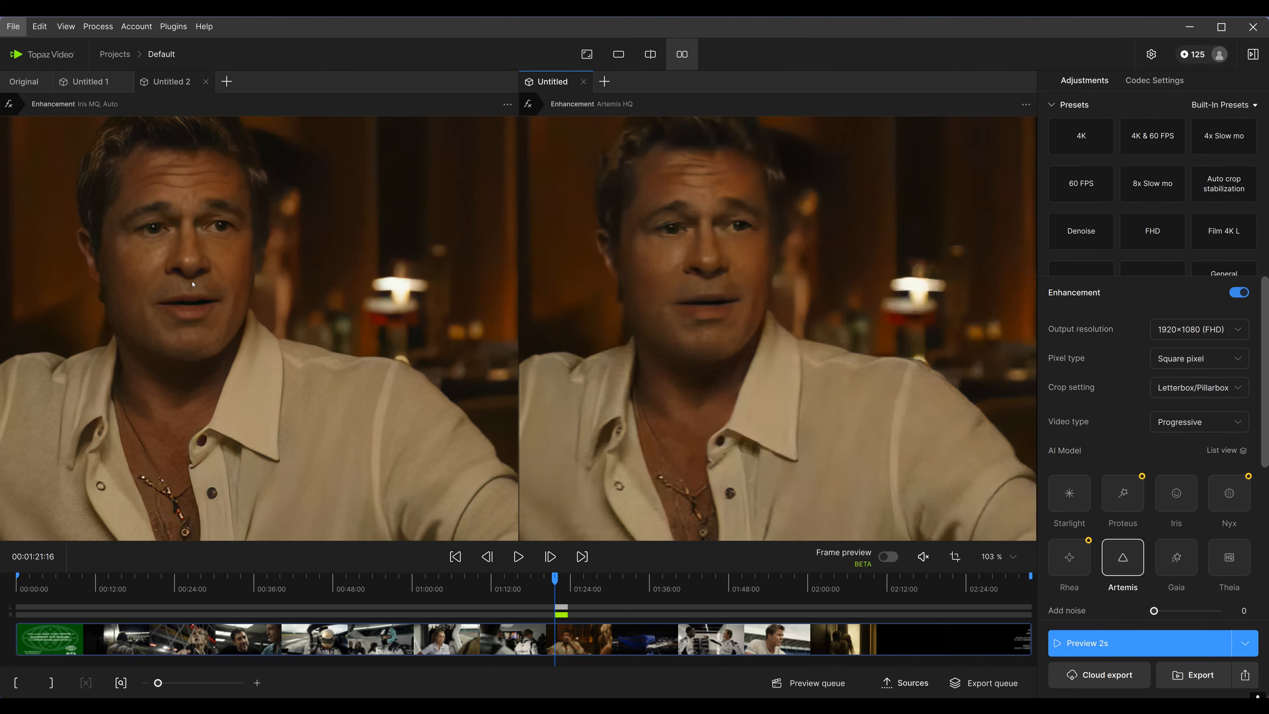
pyautogui.moveTo(193, 284); pyautogui.dragTo(297, 321)
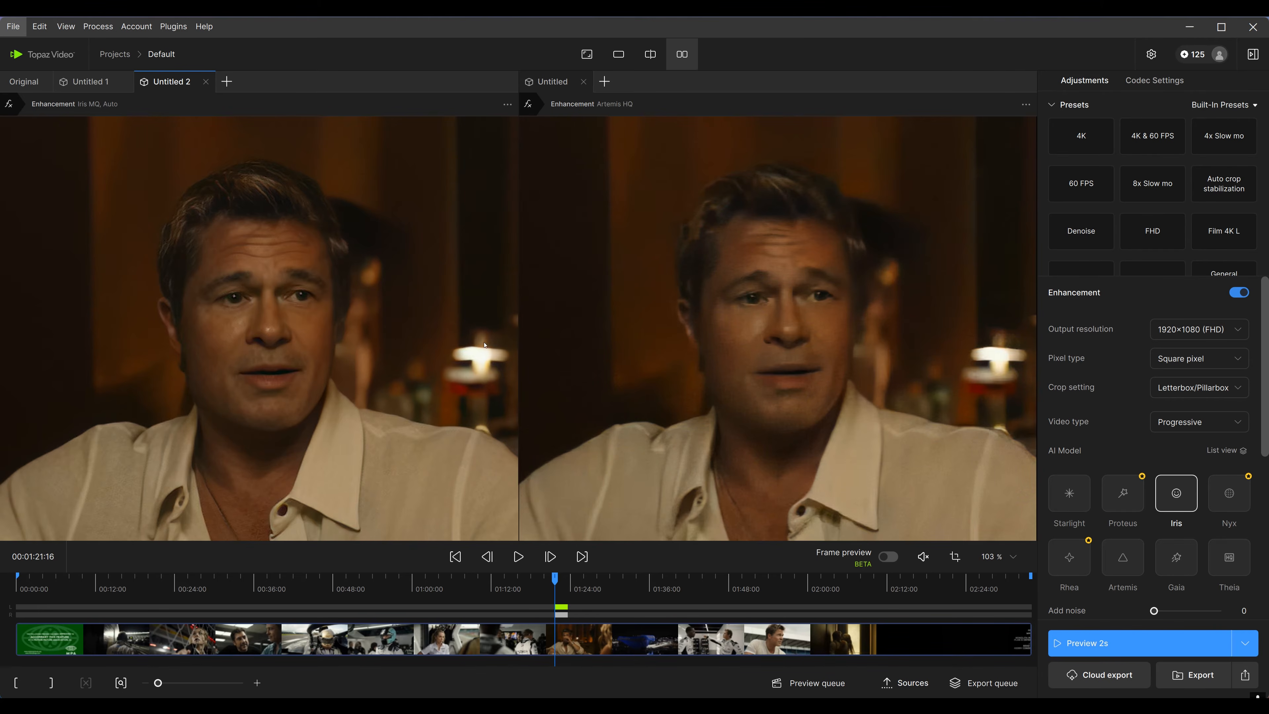
# Move the playhead to the night racing scene at 00:00:54:11 and switch the enhanced pane's AI model from Artemis to Rhea
pyautogui.click(712, 645)
pyautogui.scroll(-5, 692, 470)
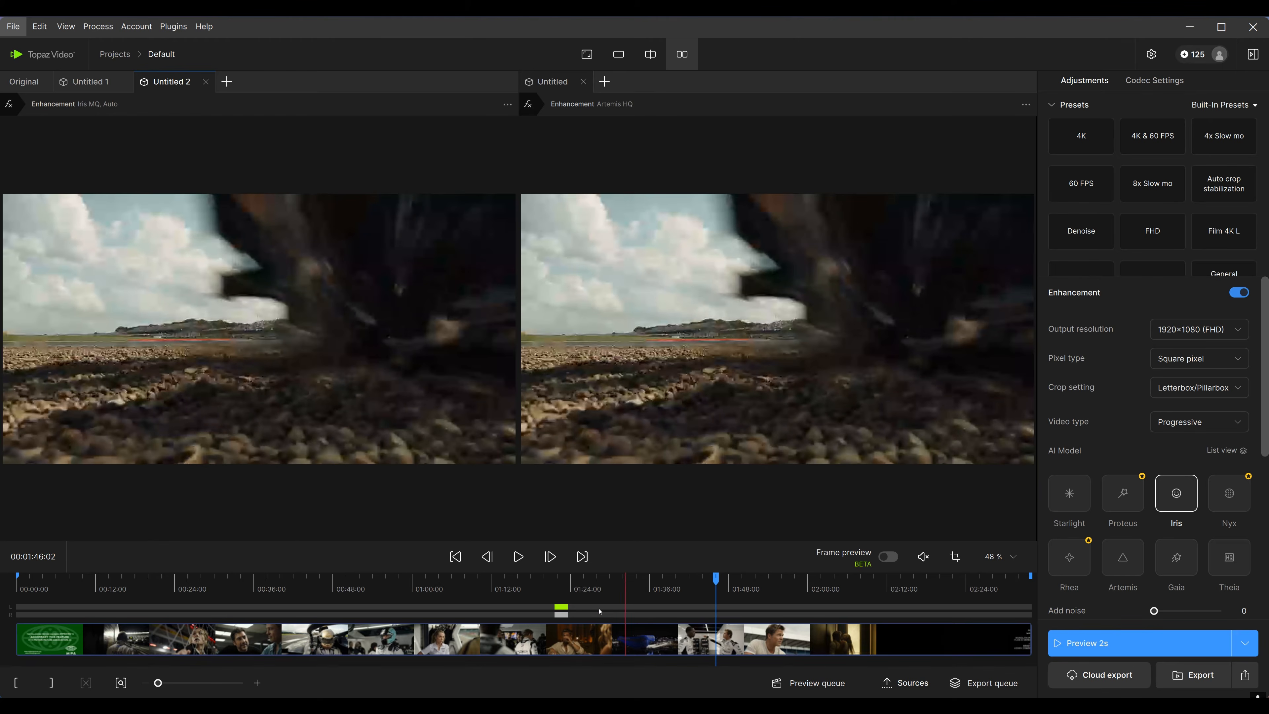
pyautogui.moveTo(659, 645); pyautogui.dragTo(376, 656)
pyautogui.click(712, 357)
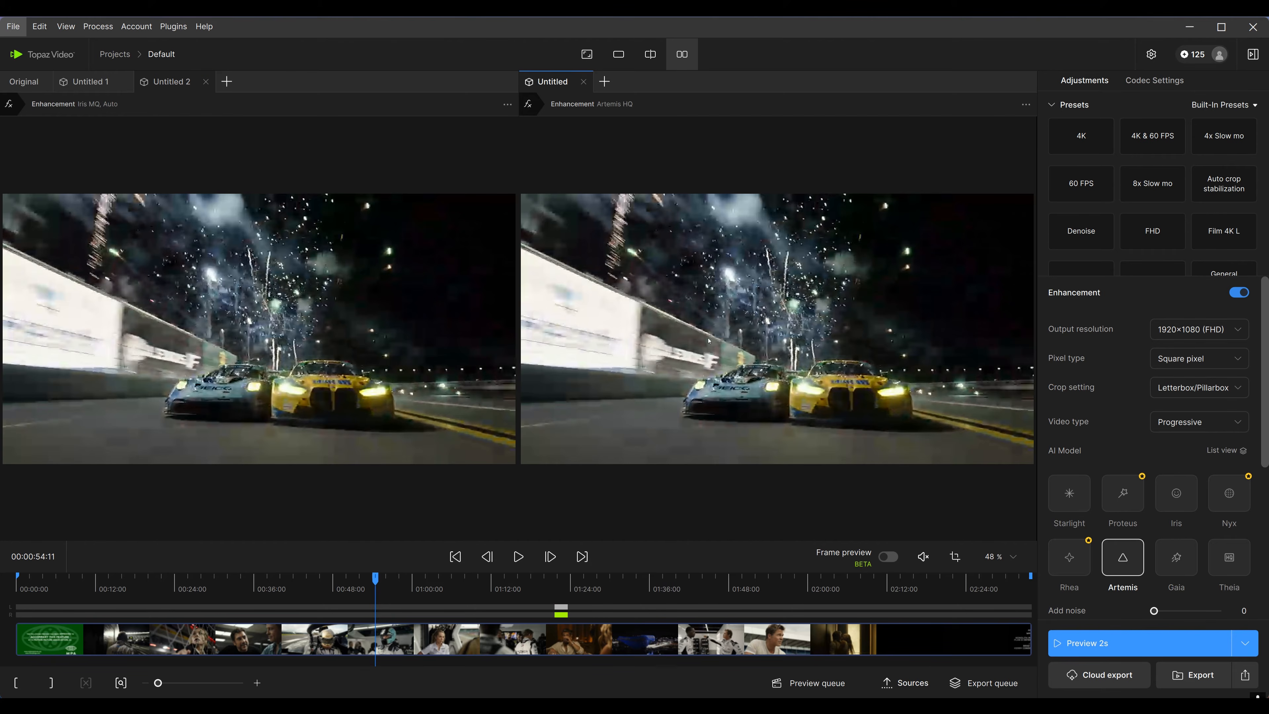
pyautogui.click(1069, 557)
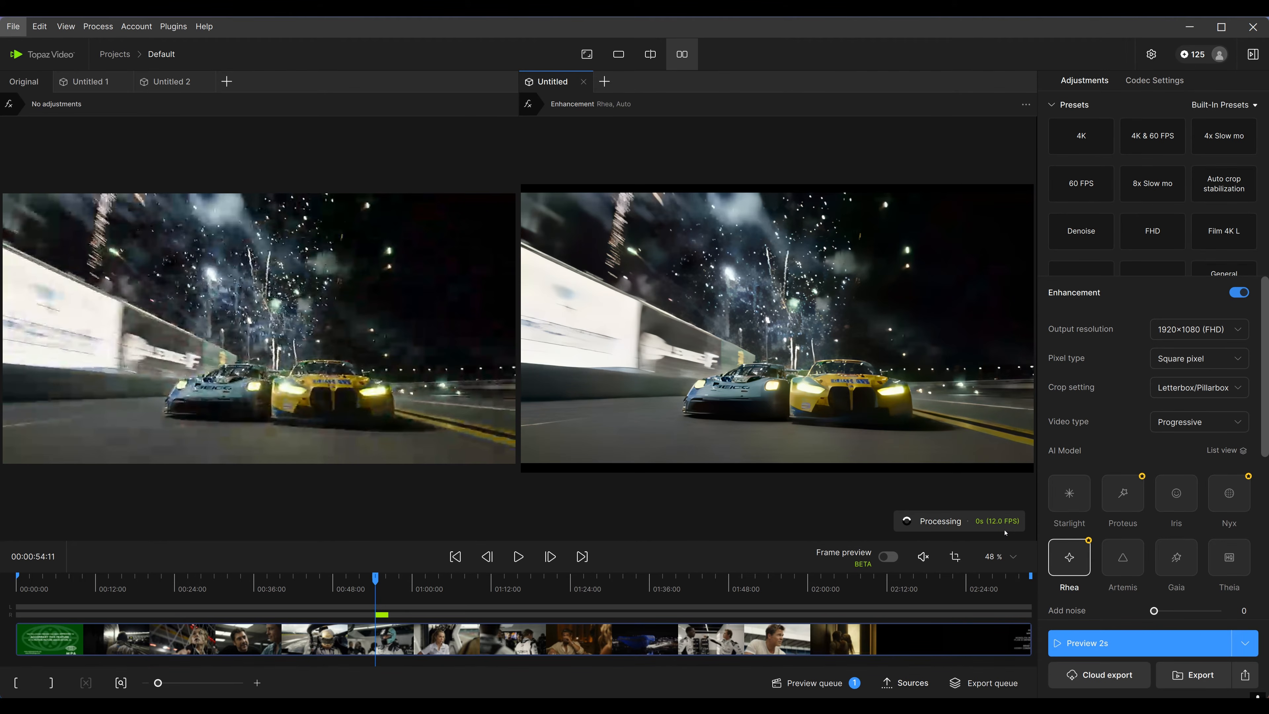
# Zoom into and pan around the racing cars to compare the original pane with the Rhea enhancement
pyautogui.scroll(3, 890, 464)
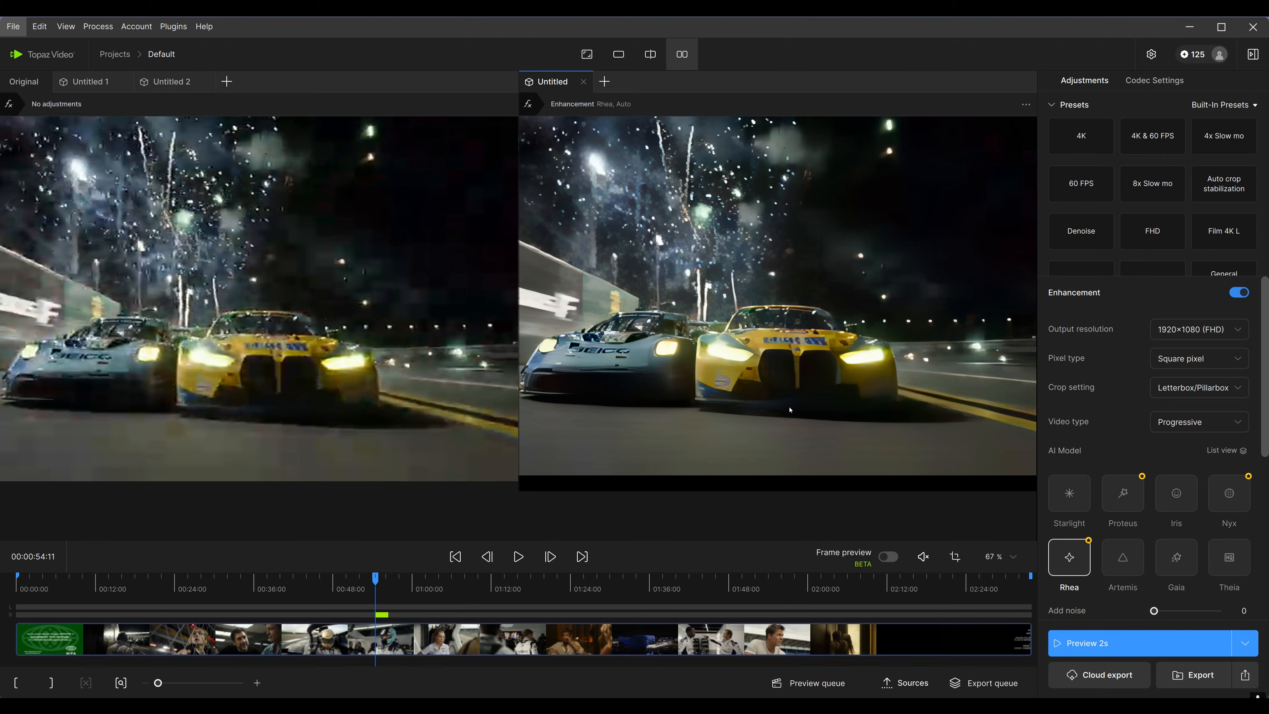
pyautogui.moveTo(790, 409); pyautogui.dragTo(838, 424)
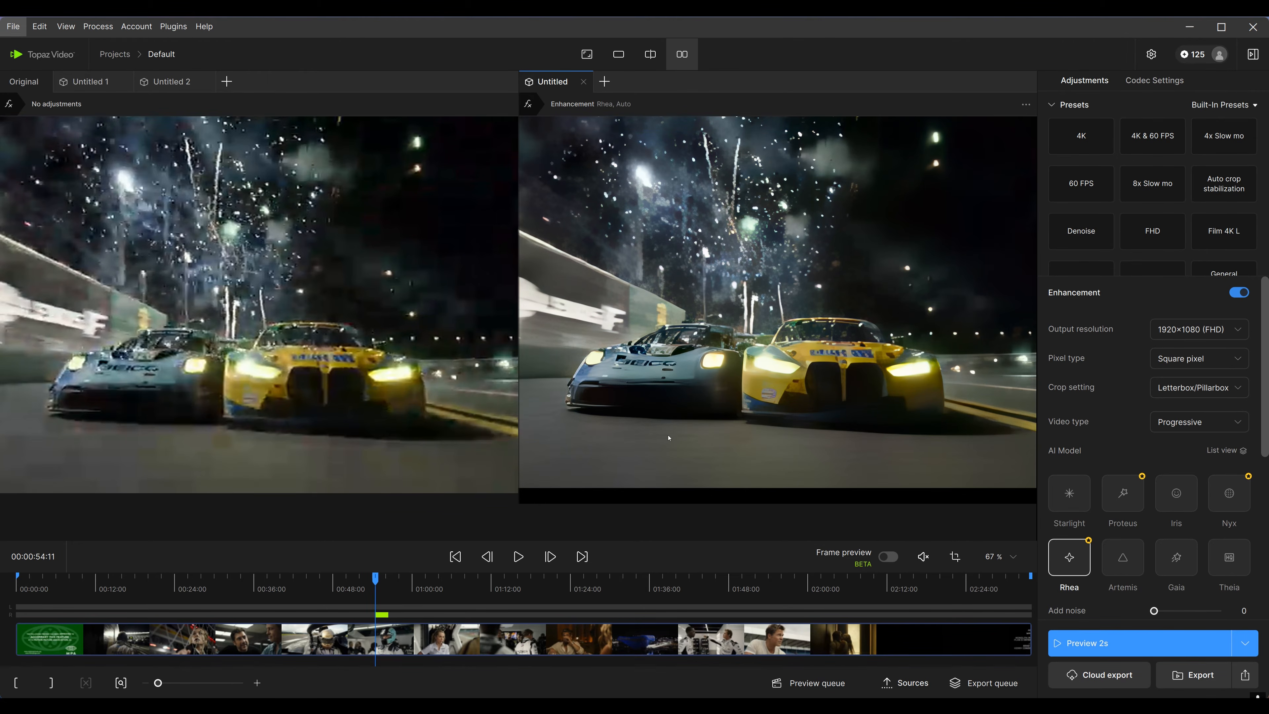
pyautogui.scroll(2, 673, 430)
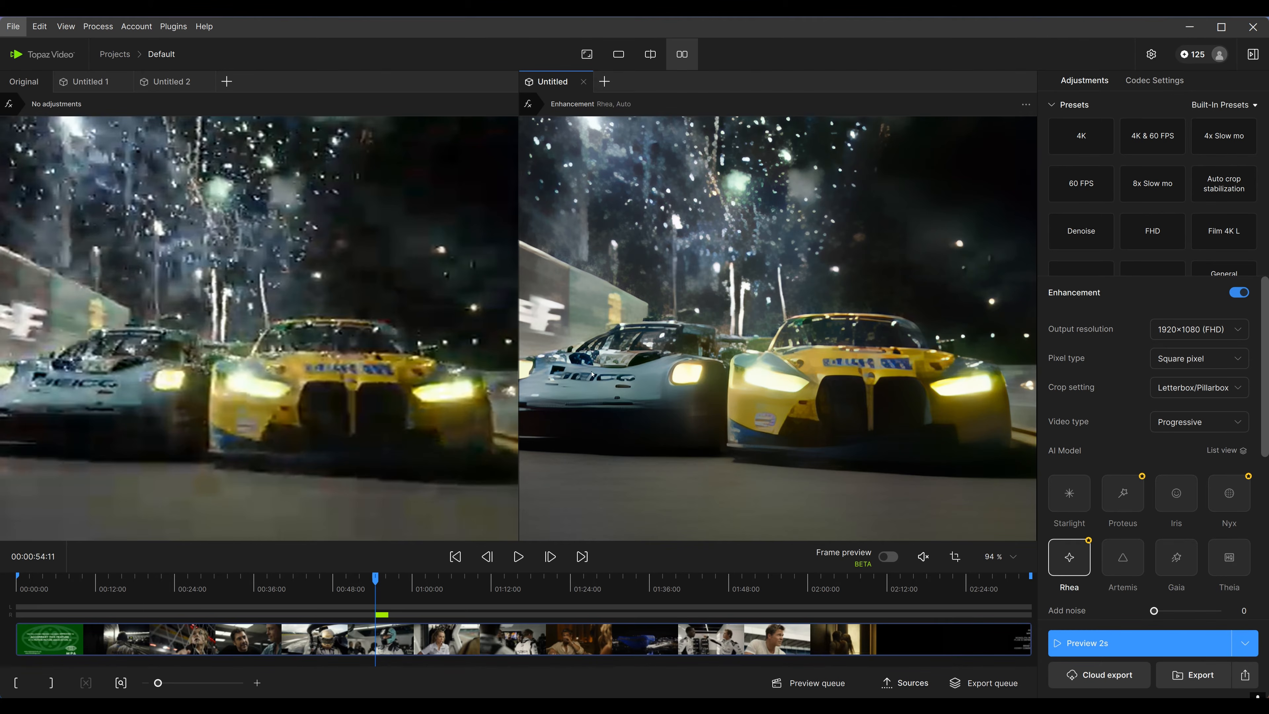
pyautogui.moveTo(592, 375); pyautogui.dragTo(777, 353)
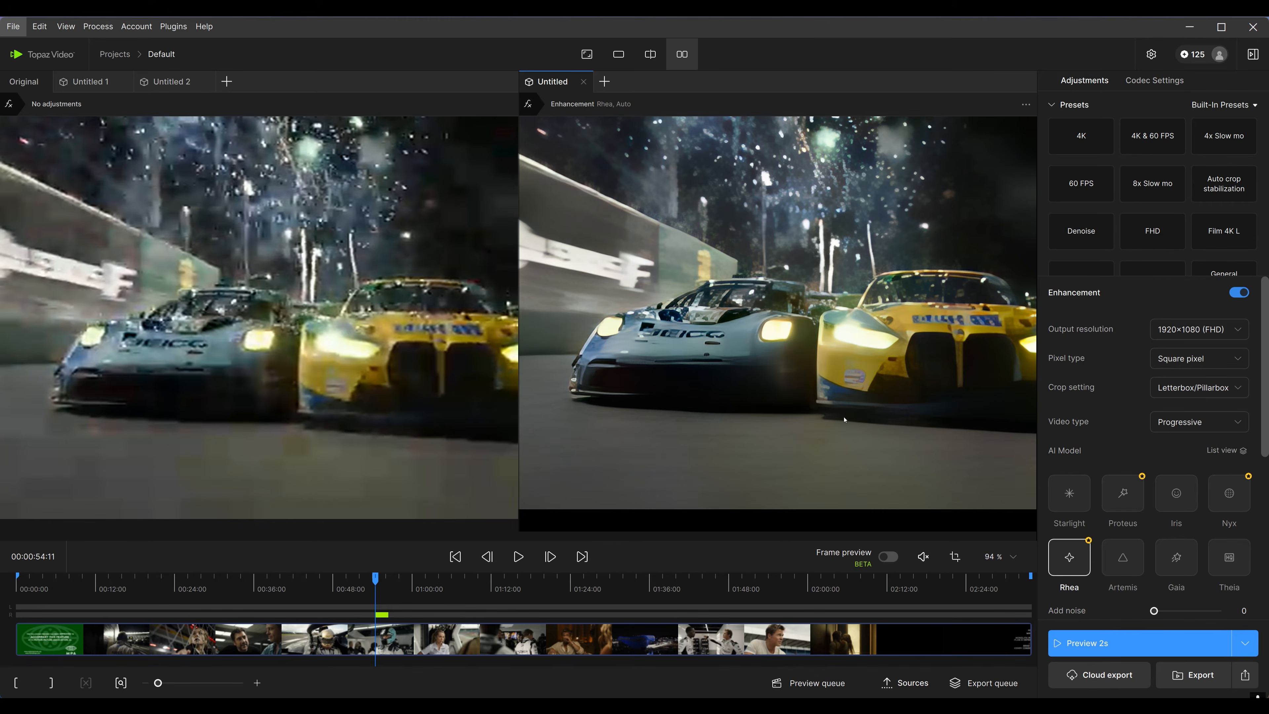
pyautogui.scroll(-3, 807, 377)
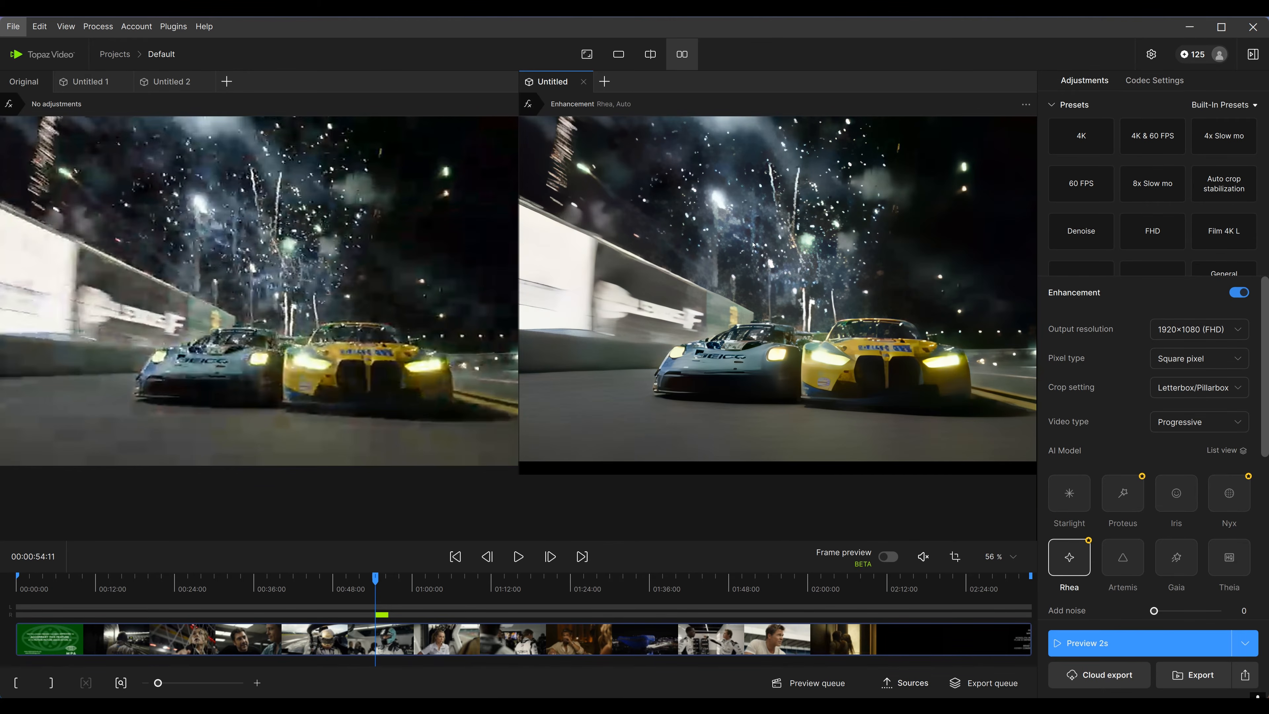
pyautogui.scroll(2, 250, 260)
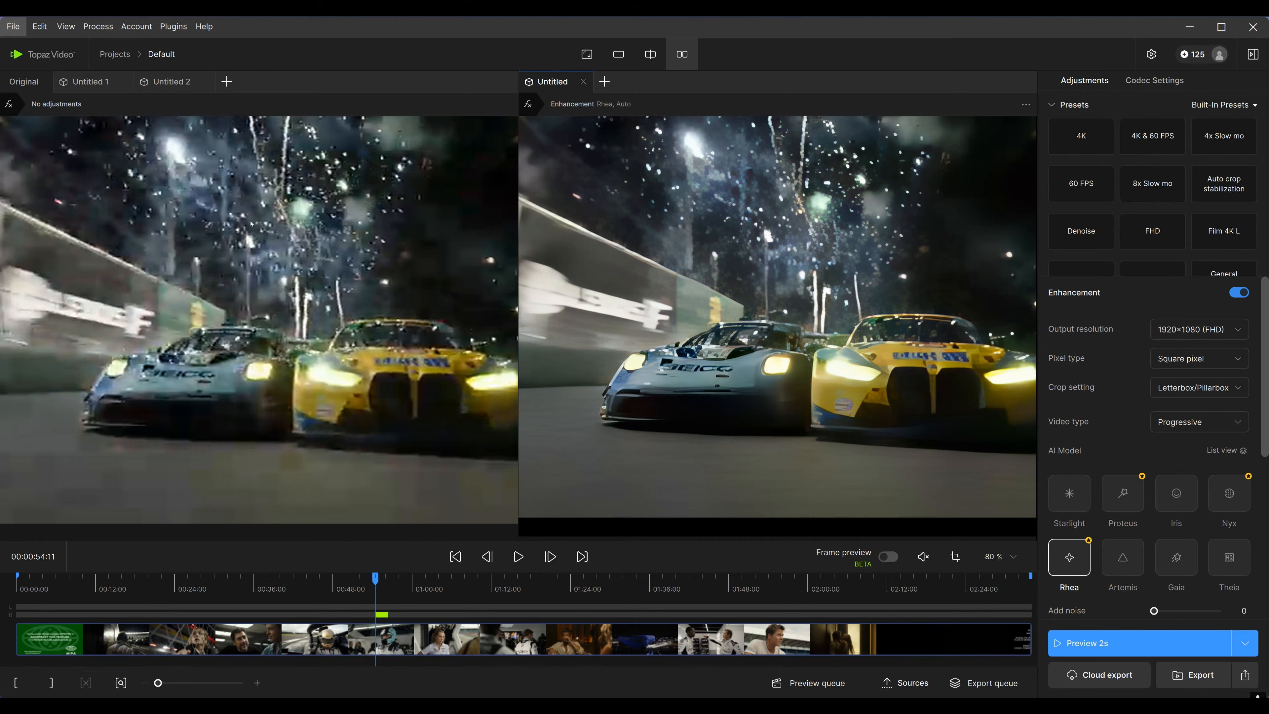
pyautogui.moveTo(252, 224); pyautogui.dragTo(365, 318)
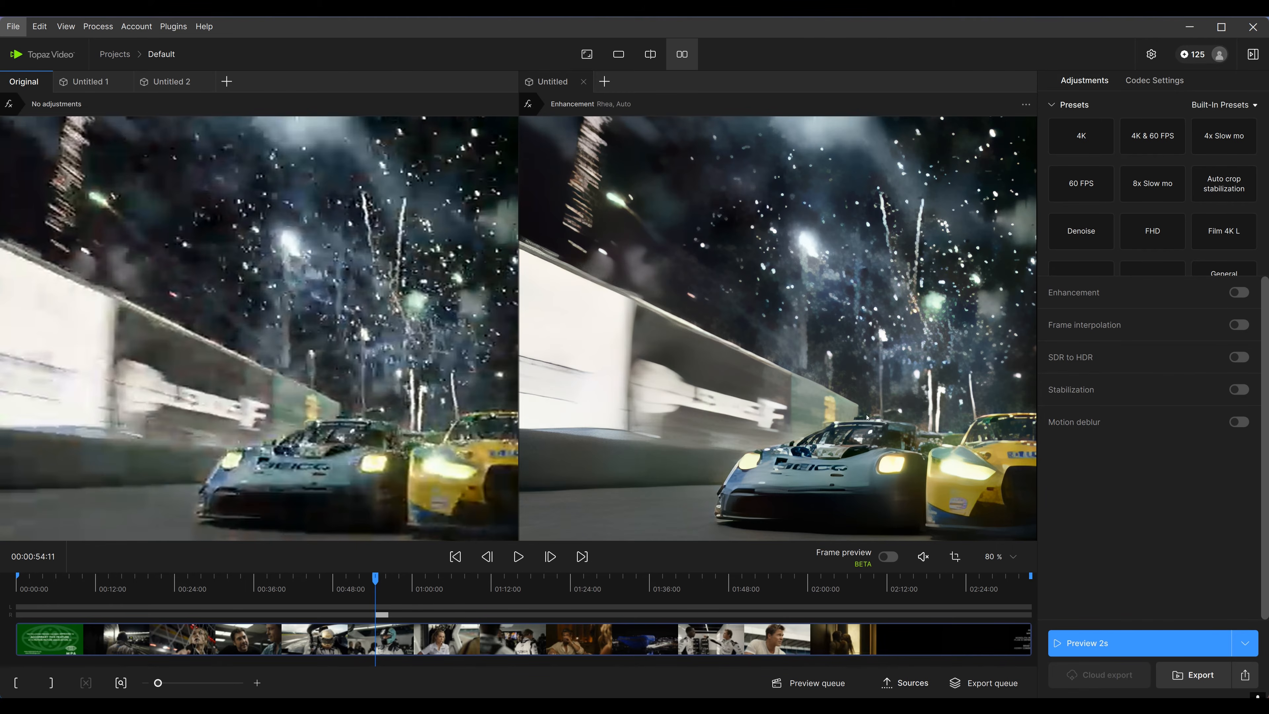
pyautogui.moveTo(839, 384); pyautogui.dragTo(643, 314)
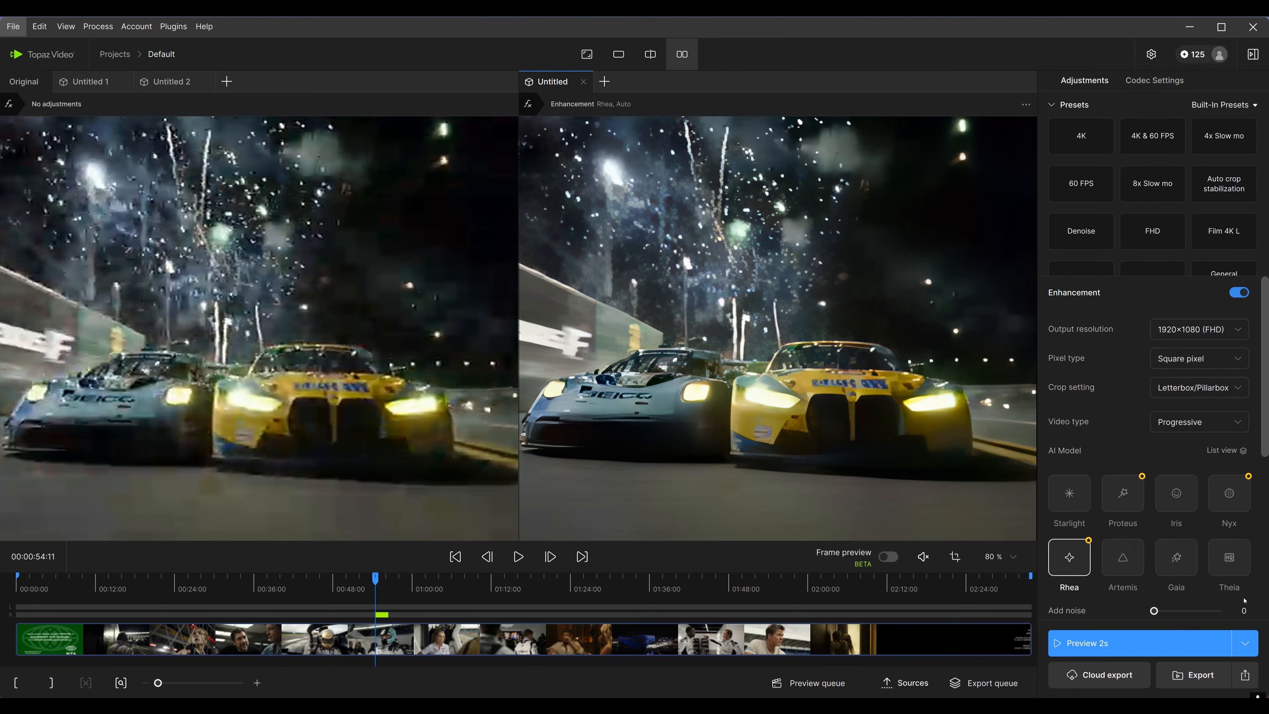
# Switch the enhanced pane's AI model from Rhea to Iris and render a 2-second preview
pyautogui.click(1177, 493)
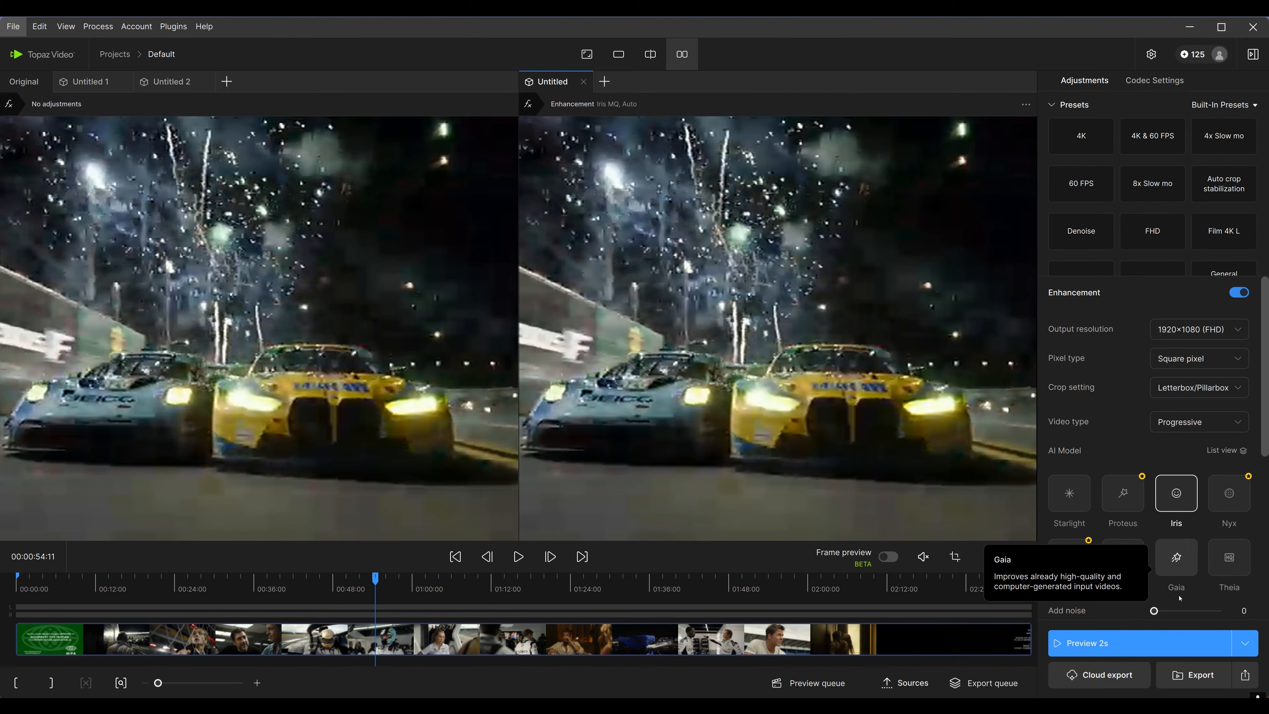
pyautogui.click(1113, 647)
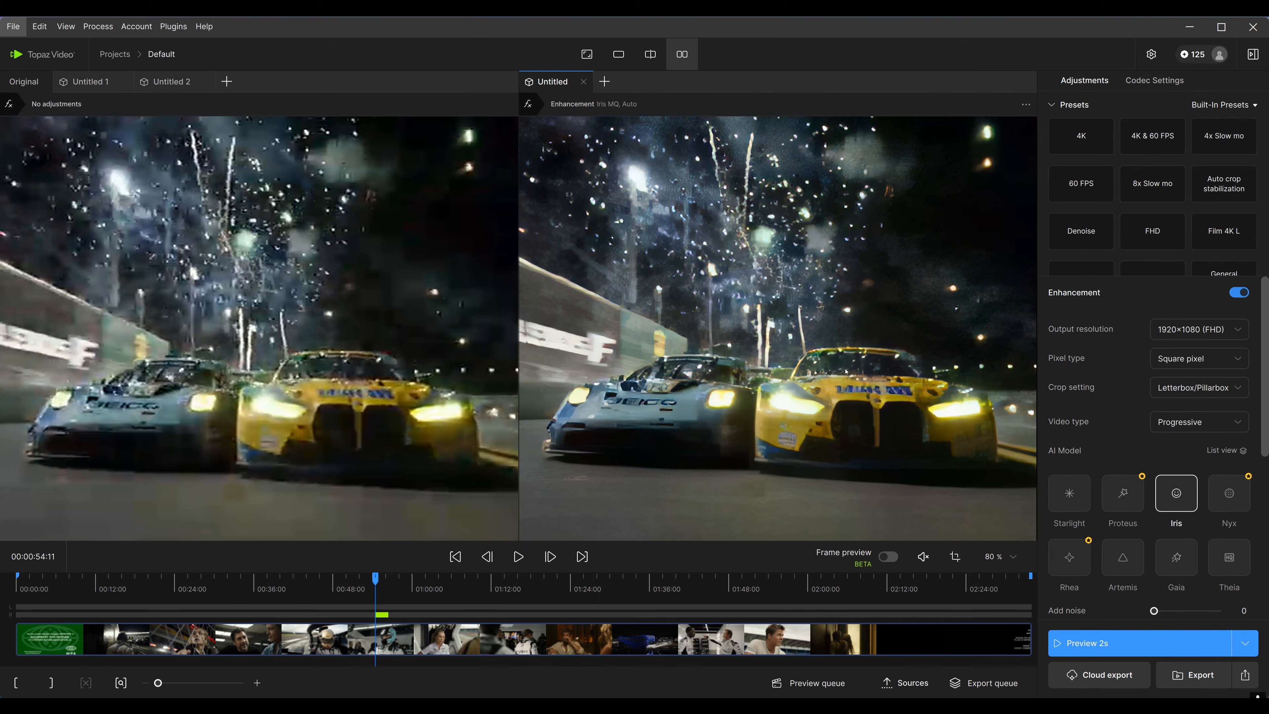
# Switch among the Iris, Rhea and Original version tabs to compare them with the Iris enhanced pane
pyautogui.click(171, 83)
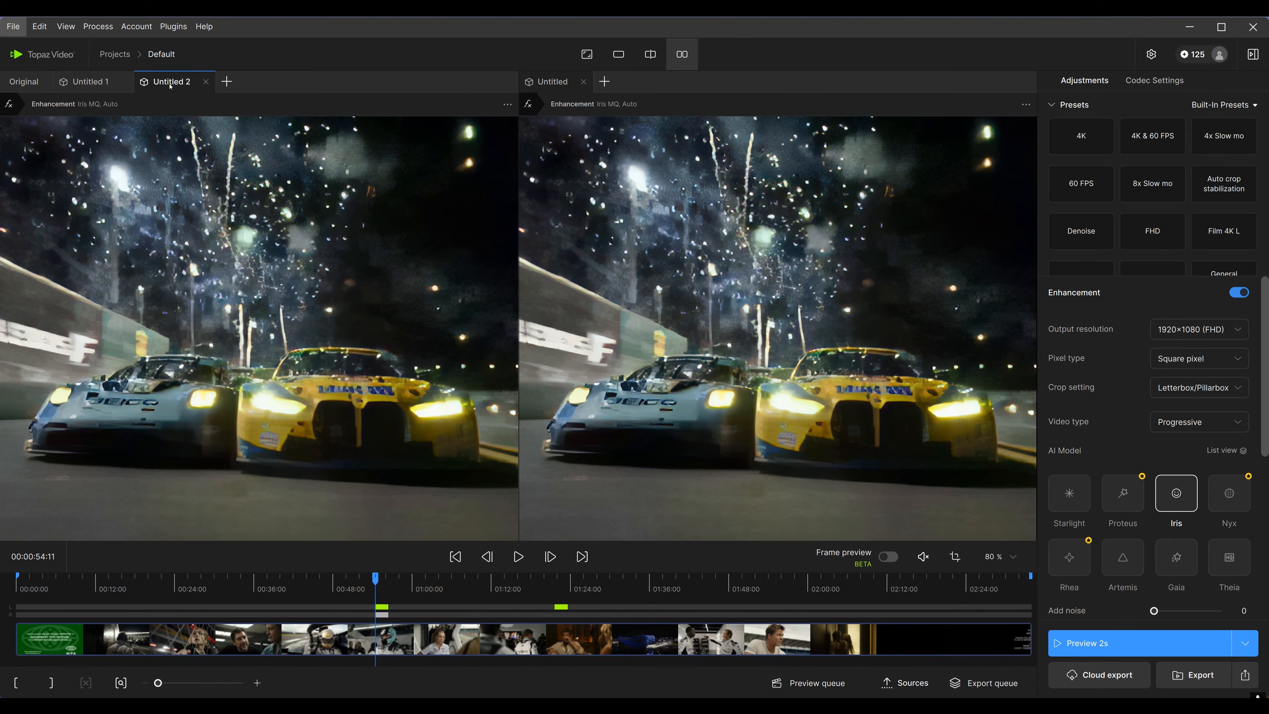
pyautogui.click(100, 83)
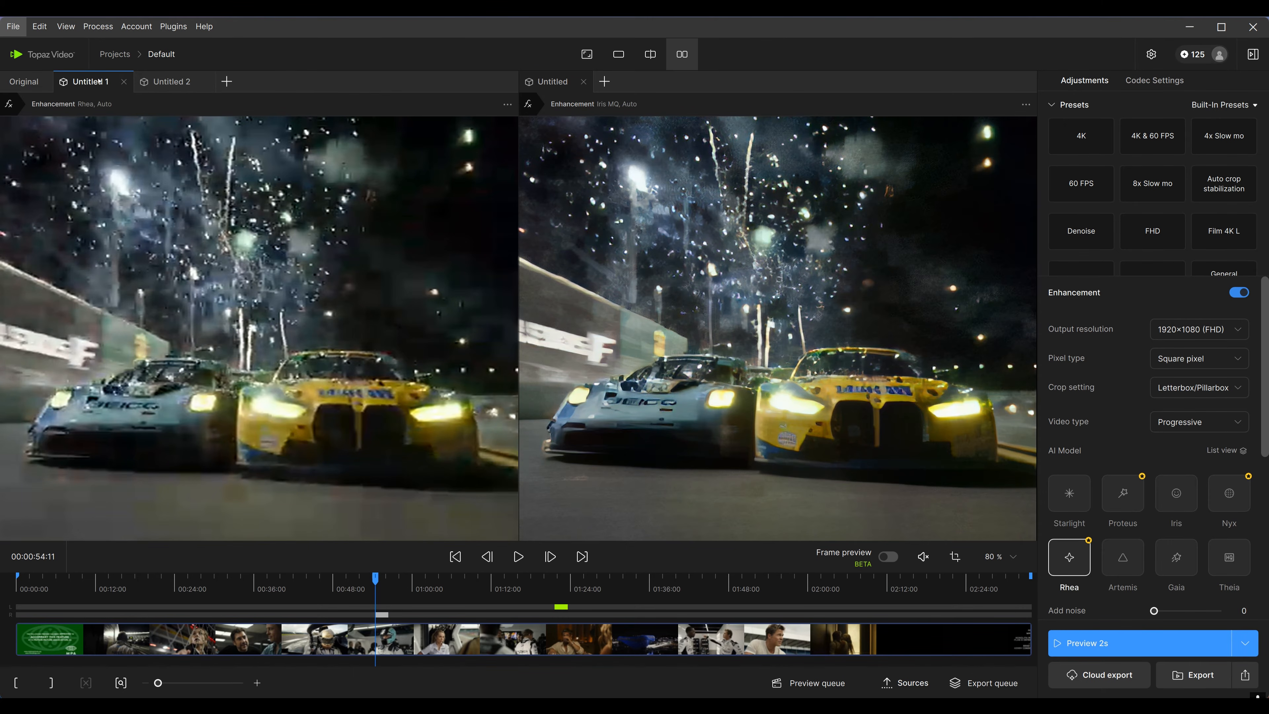
pyautogui.click(39, 83)
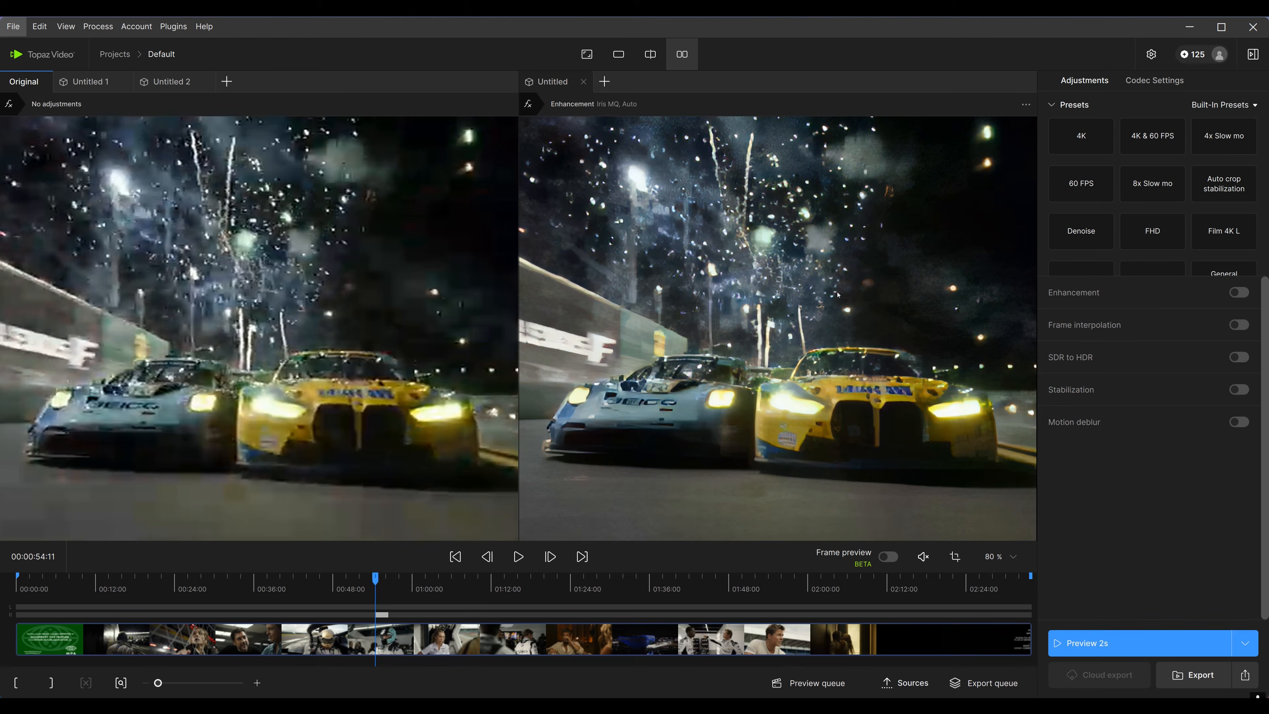
pyautogui.scroll(-5, 896, 445)
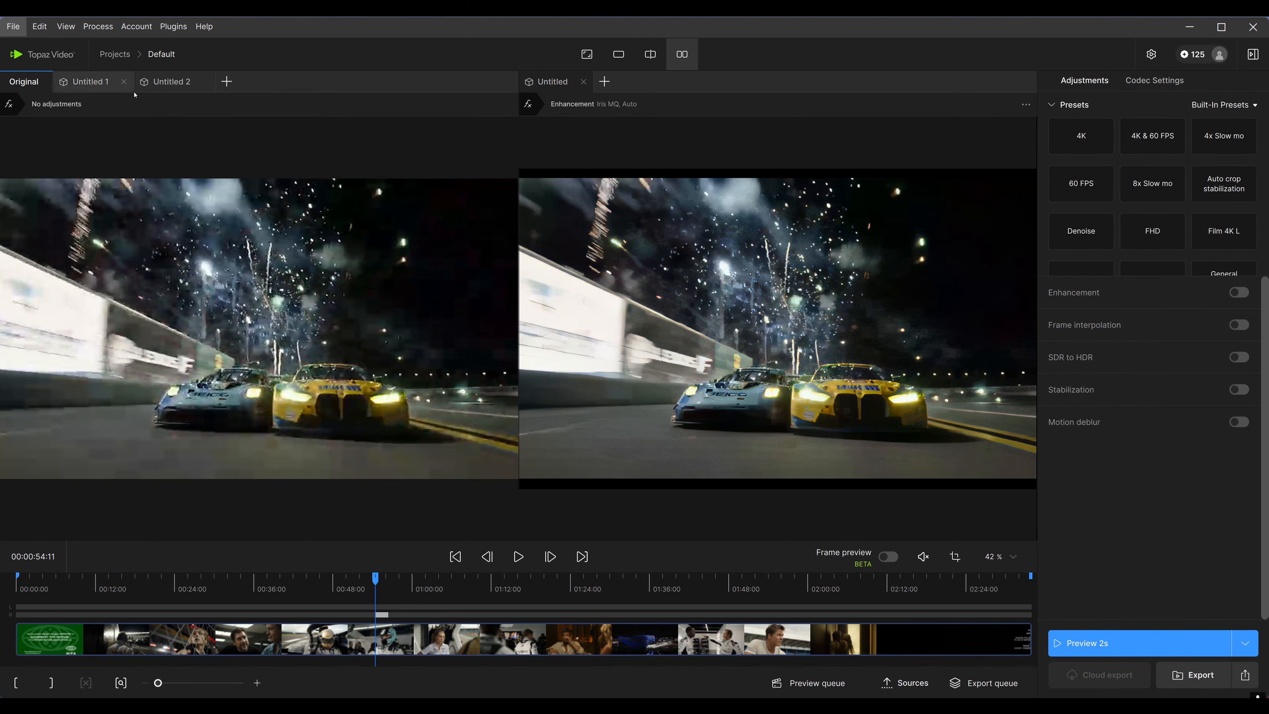
pyautogui.click(839, 357)
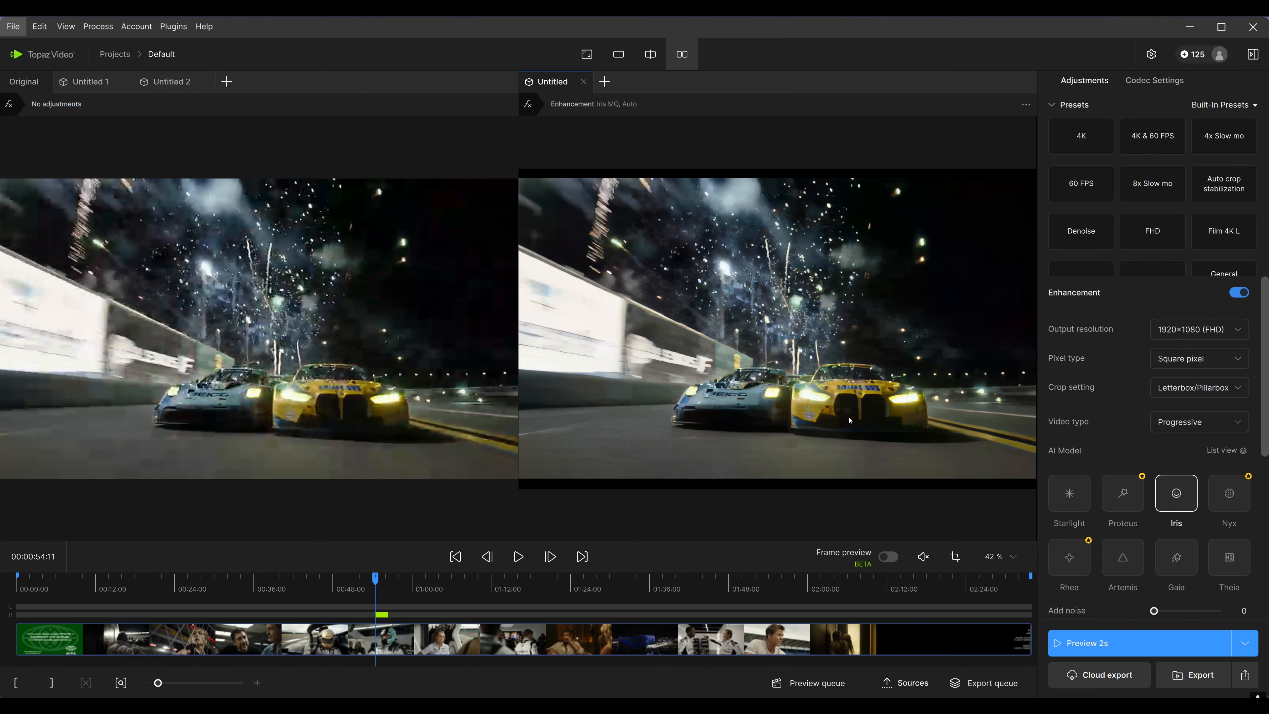
# Add a new enhanced version using the Nyx model at 1920×1080 (FHD) and render a 2-second preview
pyautogui.click(604, 81)
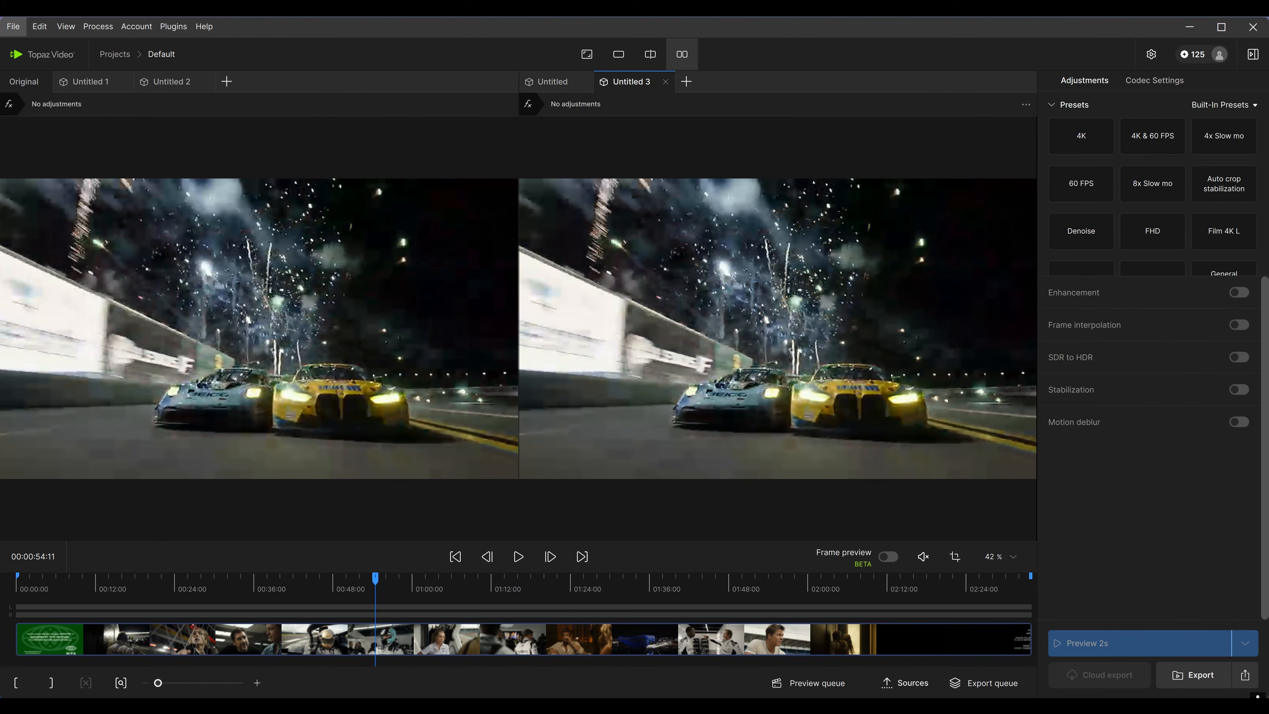
pyautogui.click(1239, 292)
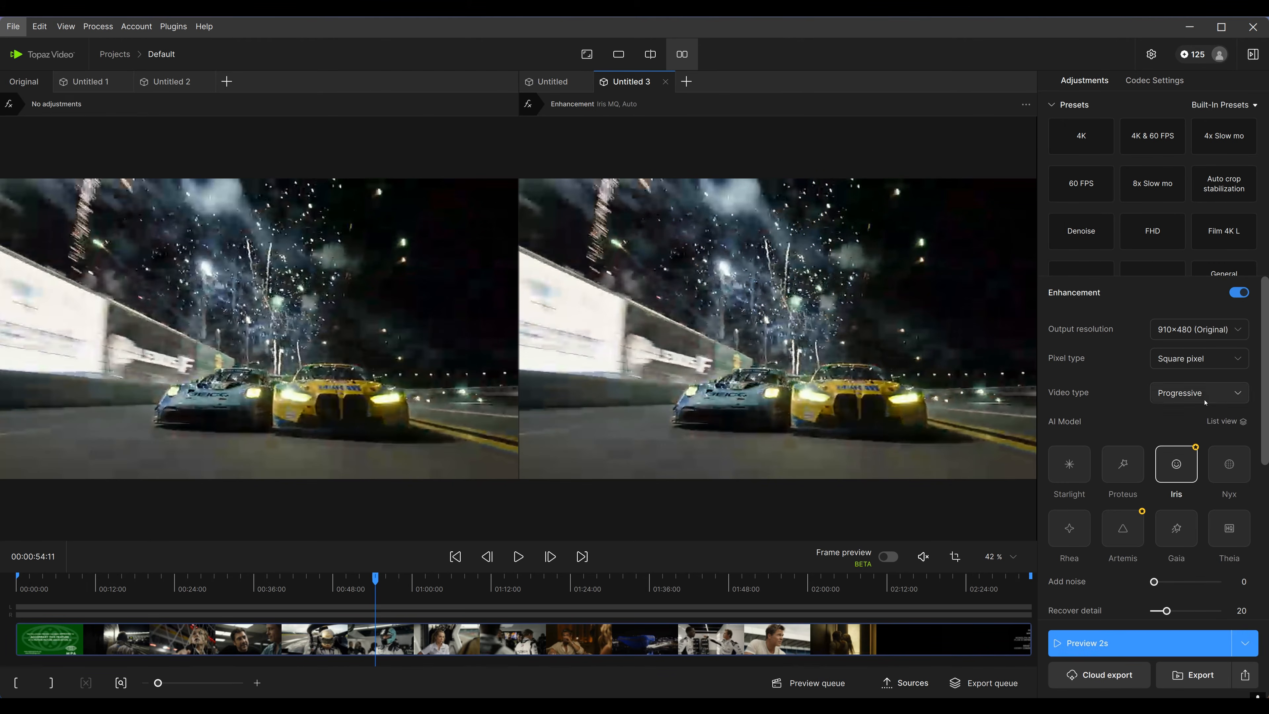
pyautogui.click(1208, 330)
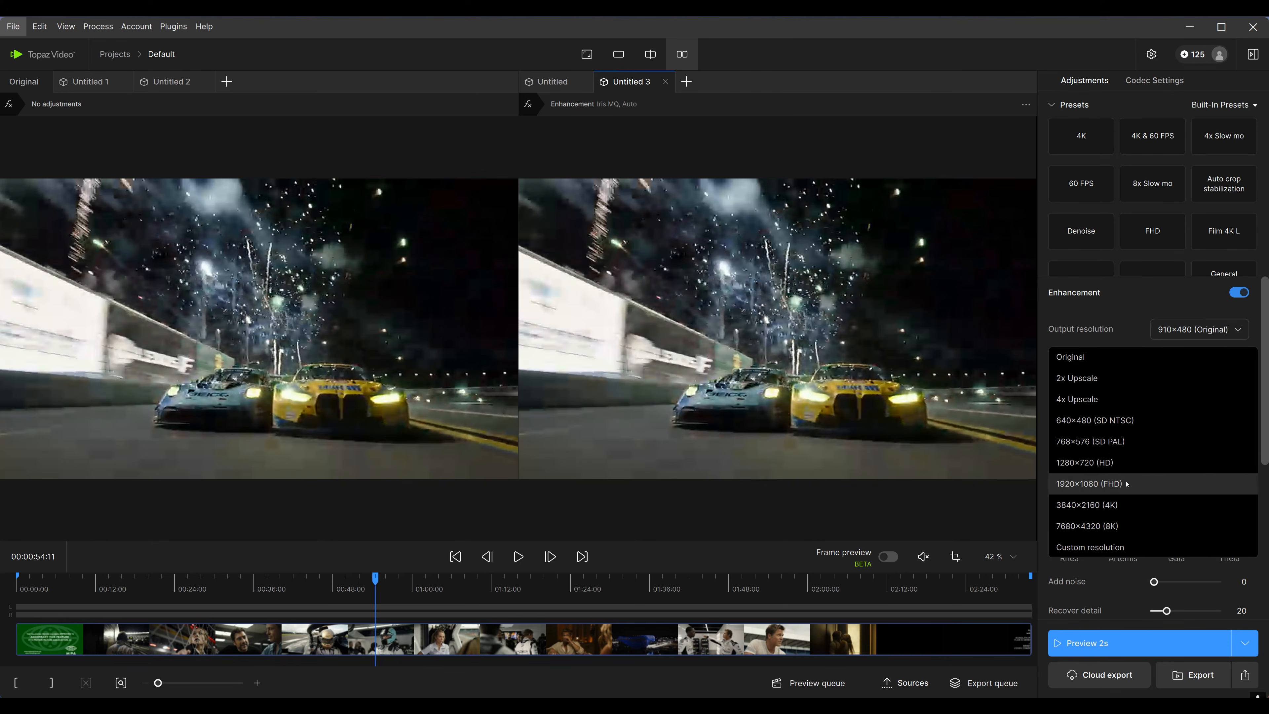
pyautogui.click(1197, 484)
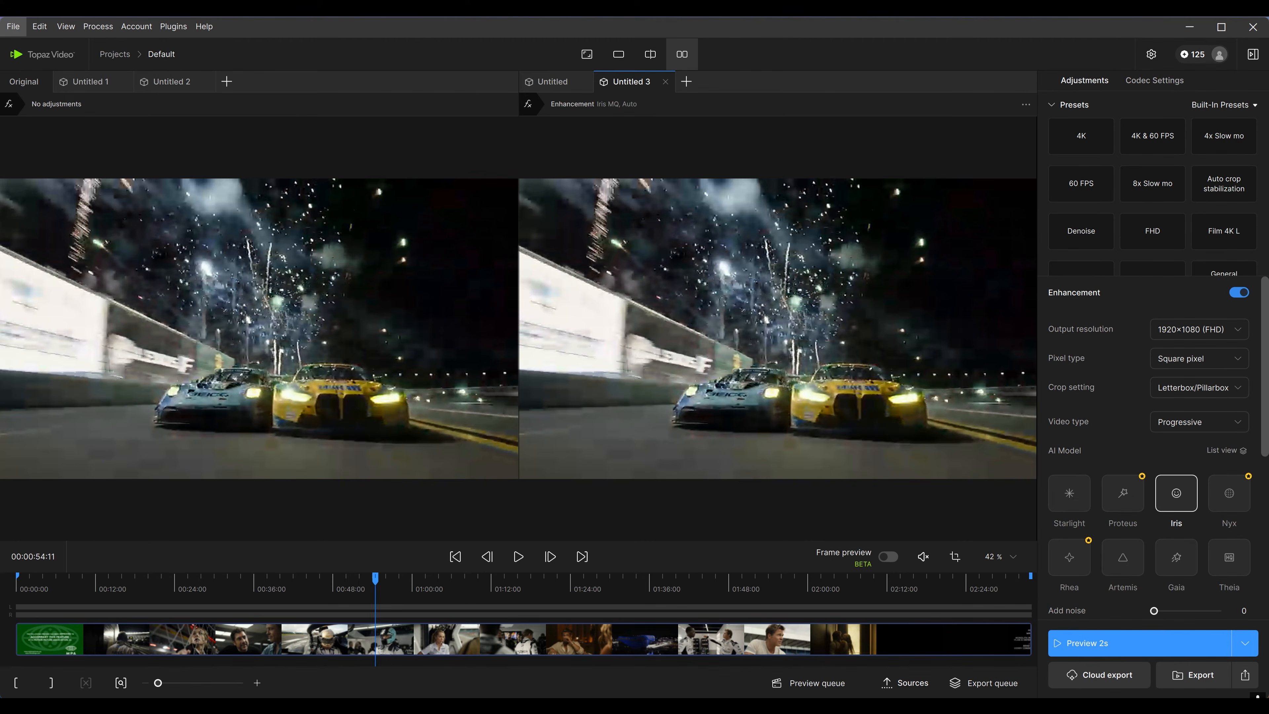
pyautogui.click(1233, 498)
pyautogui.click(1089, 643)
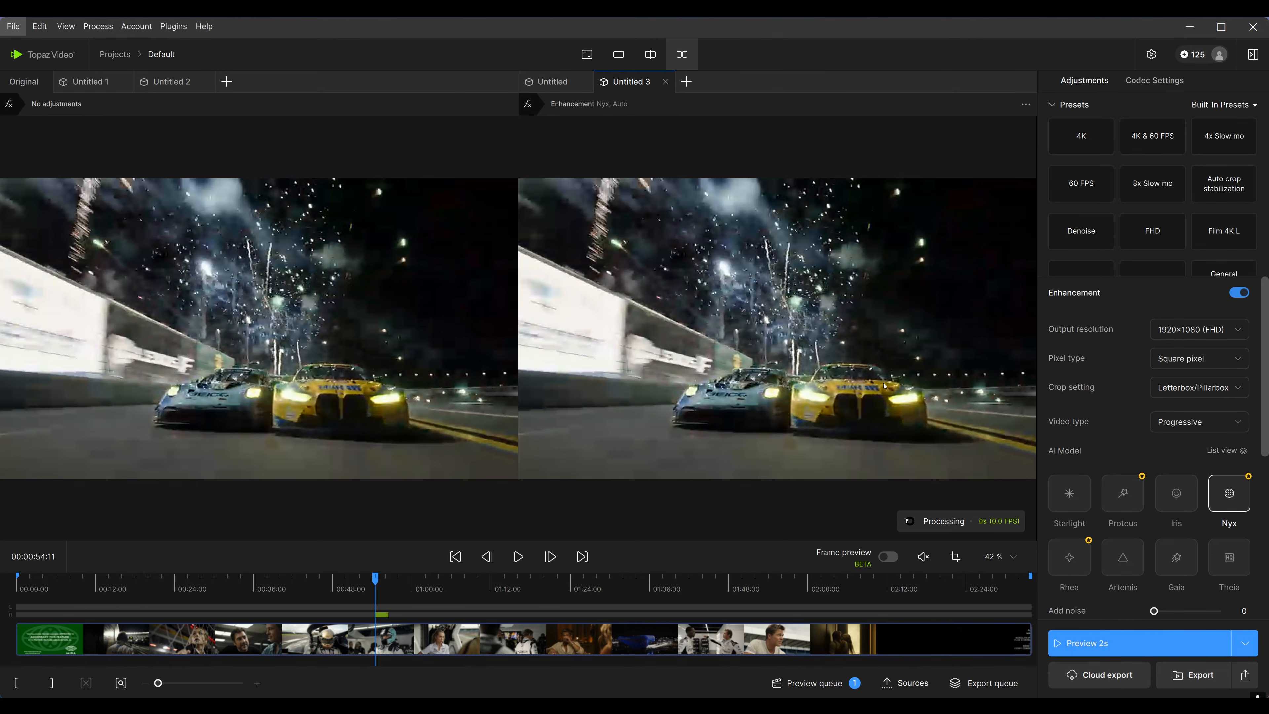
pyautogui.scroll(-3, 1117, 521)
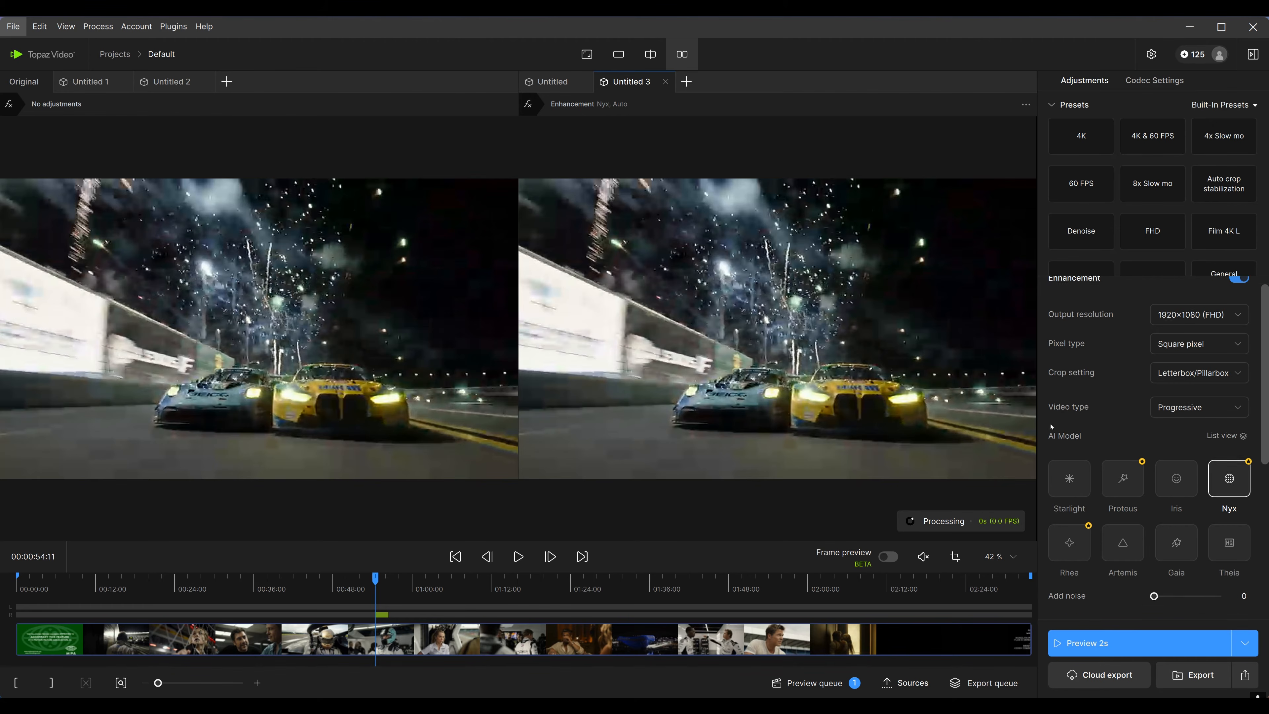
pyautogui.scroll(-1, 1118, 521)
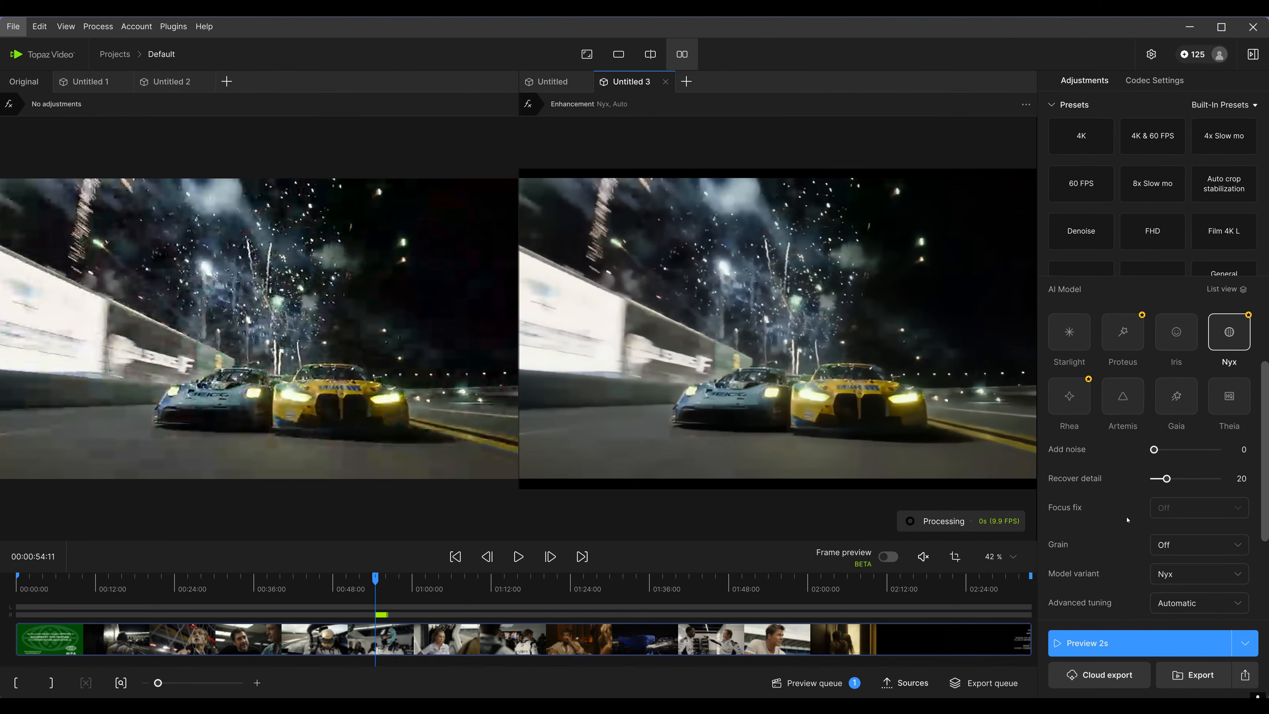
# Zoom into and pan around the racing cars to compare the original pane with the Nyx enhancement
pyautogui.scroll(5, 886, 471)
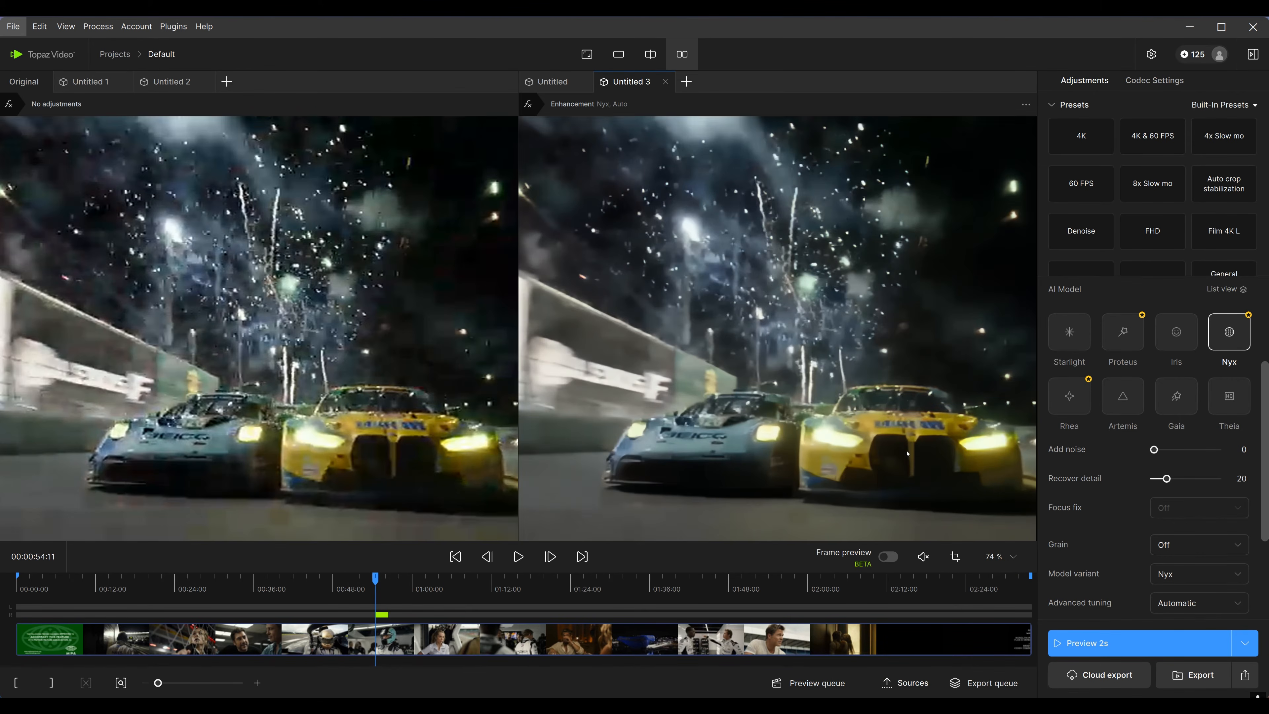
pyautogui.moveTo(886, 472)
pyautogui.mouseDown()
pyautogui.moveTo(850, 450)
pyautogui.moveTo(890, 455)
pyautogui.mouseUp()
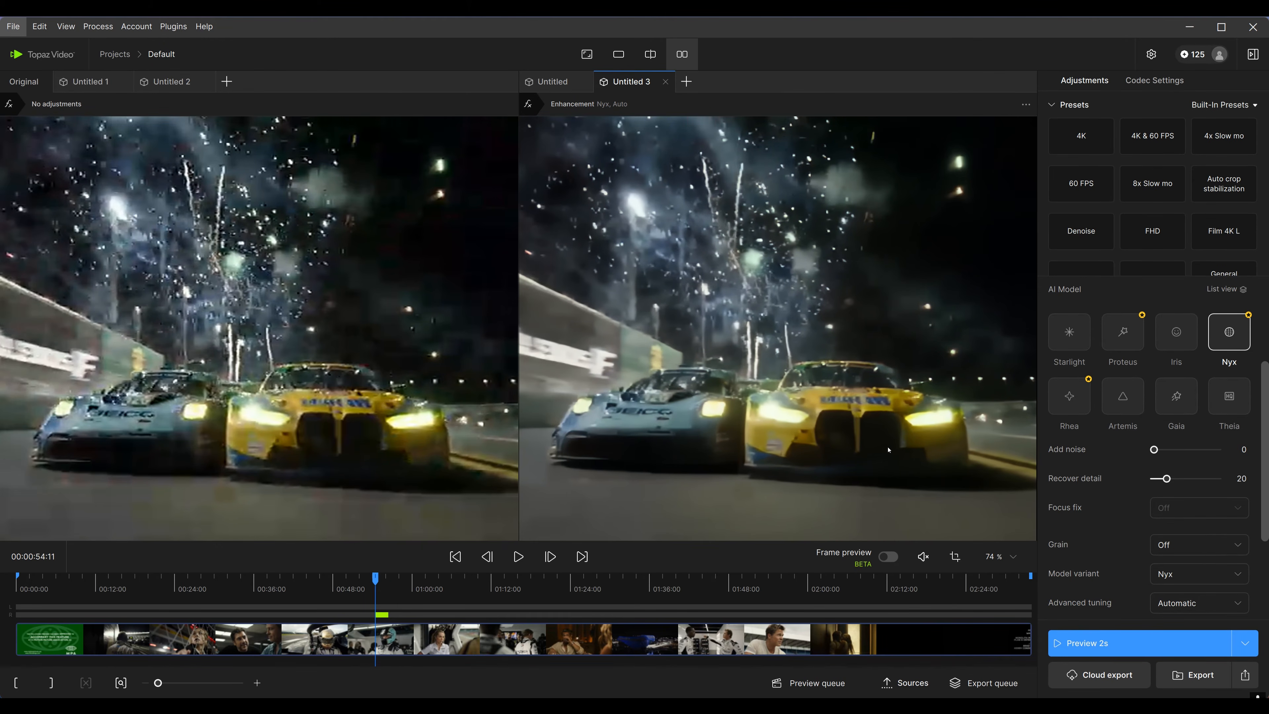
pyautogui.scroll(-3, 890, 456)
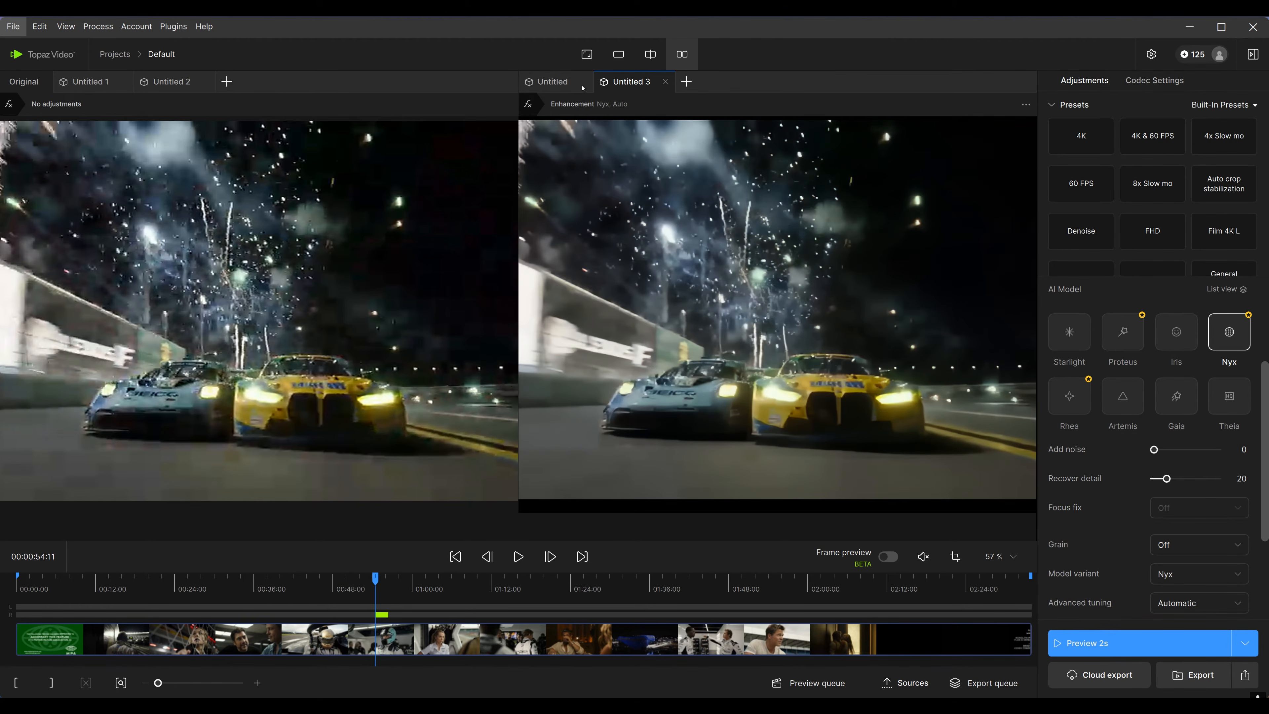
# Close the extra versions on the original side and load the other source clip from the Sources panel
pyautogui.click(206, 81)
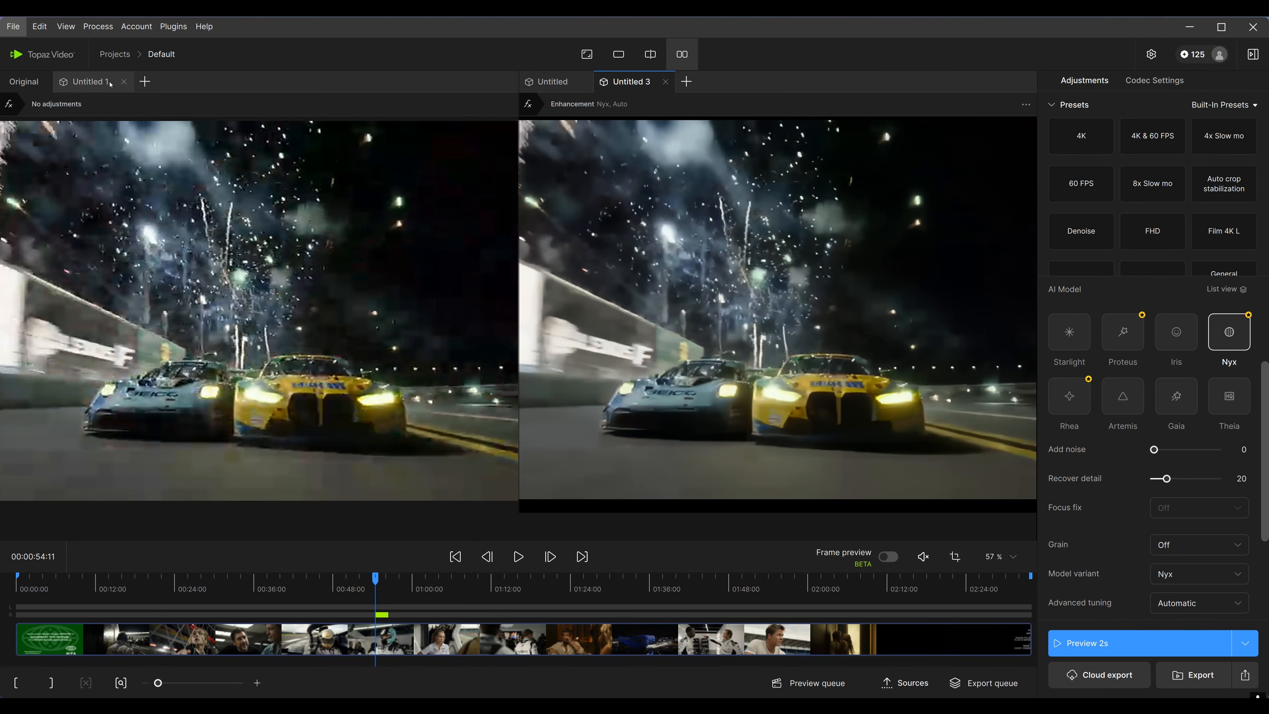
pyautogui.click(124, 82)
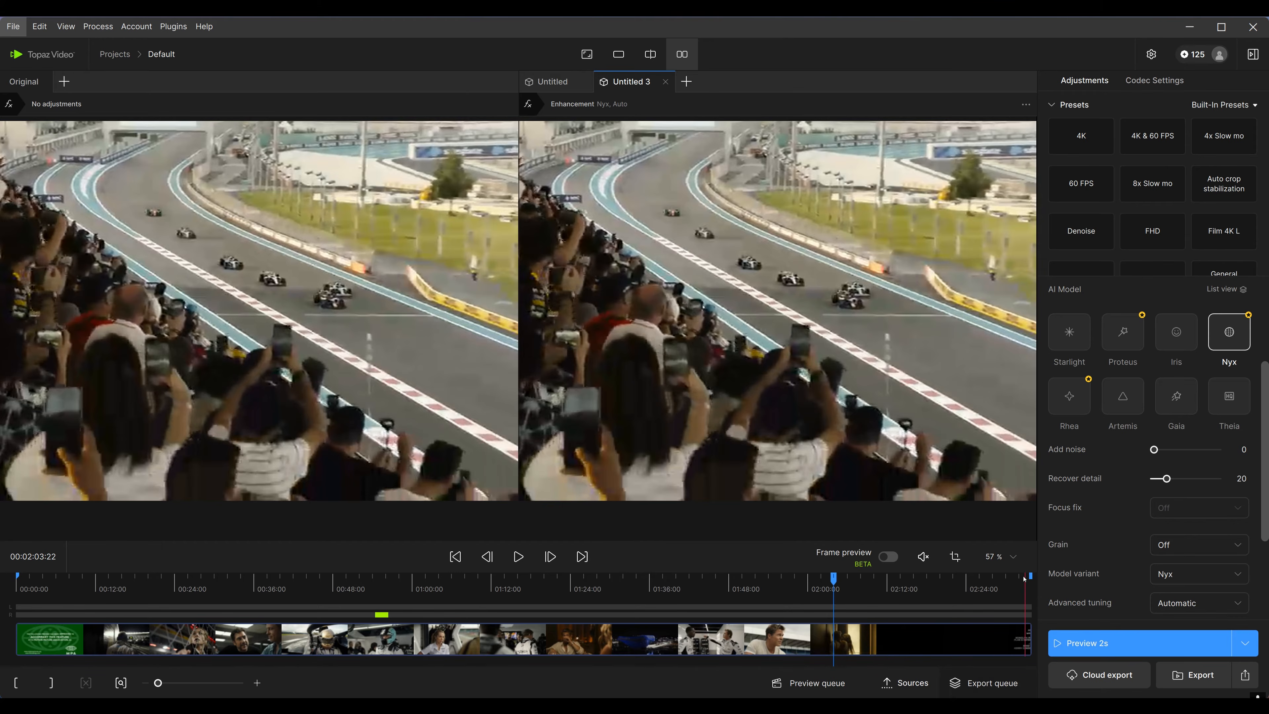
pyautogui.click(906, 683)
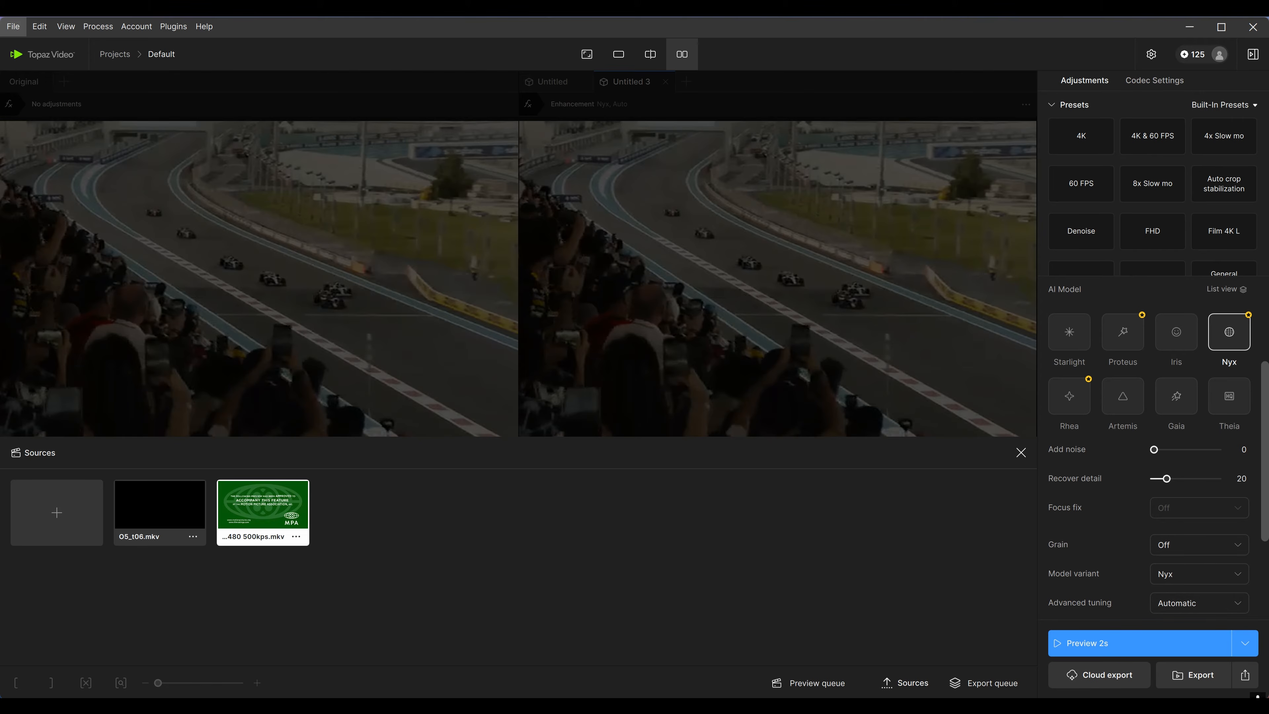
pyautogui.moveTo(699, 505); pyautogui.dragTo(452, 563)
pyautogui.click(372, 526)
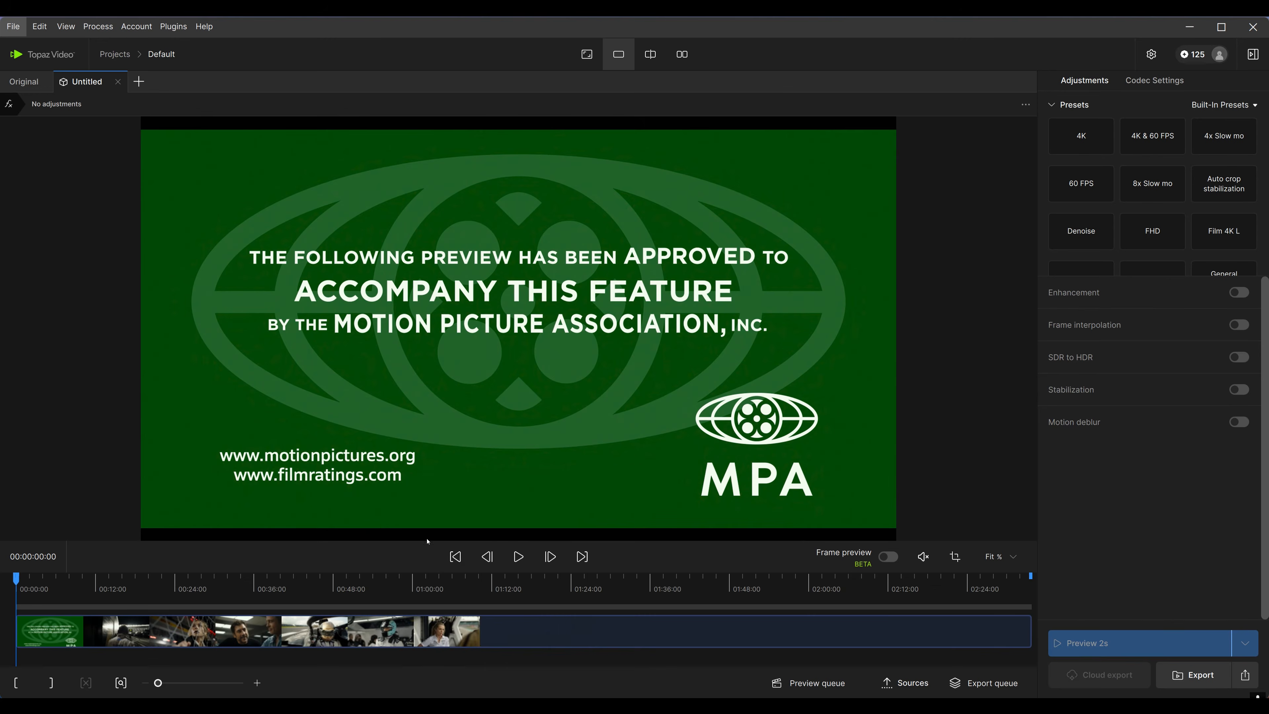
# Turn on Enhancement and scrub the playhead to the night racing-car shot at about 00:00:54
pyautogui.click(442, 634)
pyautogui.click(368, 634)
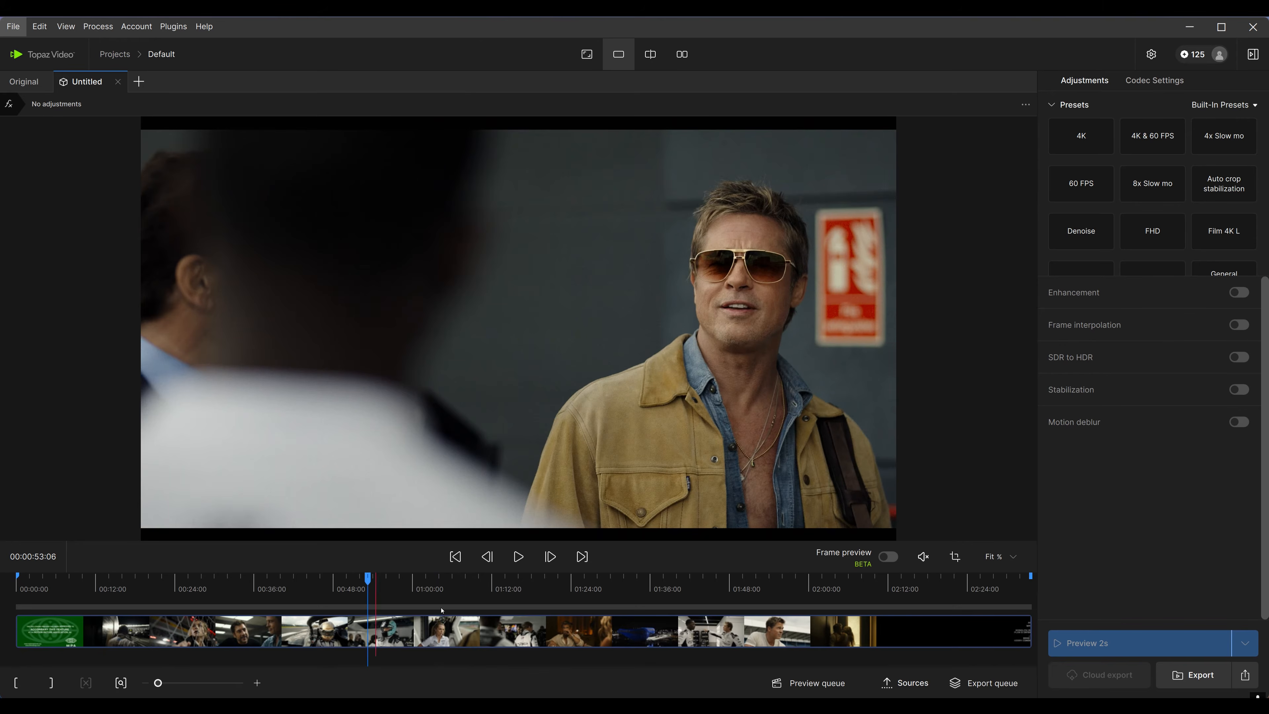
pyautogui.scroll(1, 678, 433)
pyautogui.scroll(-1, 677, 433)
pyautogui.click(1240, 292)
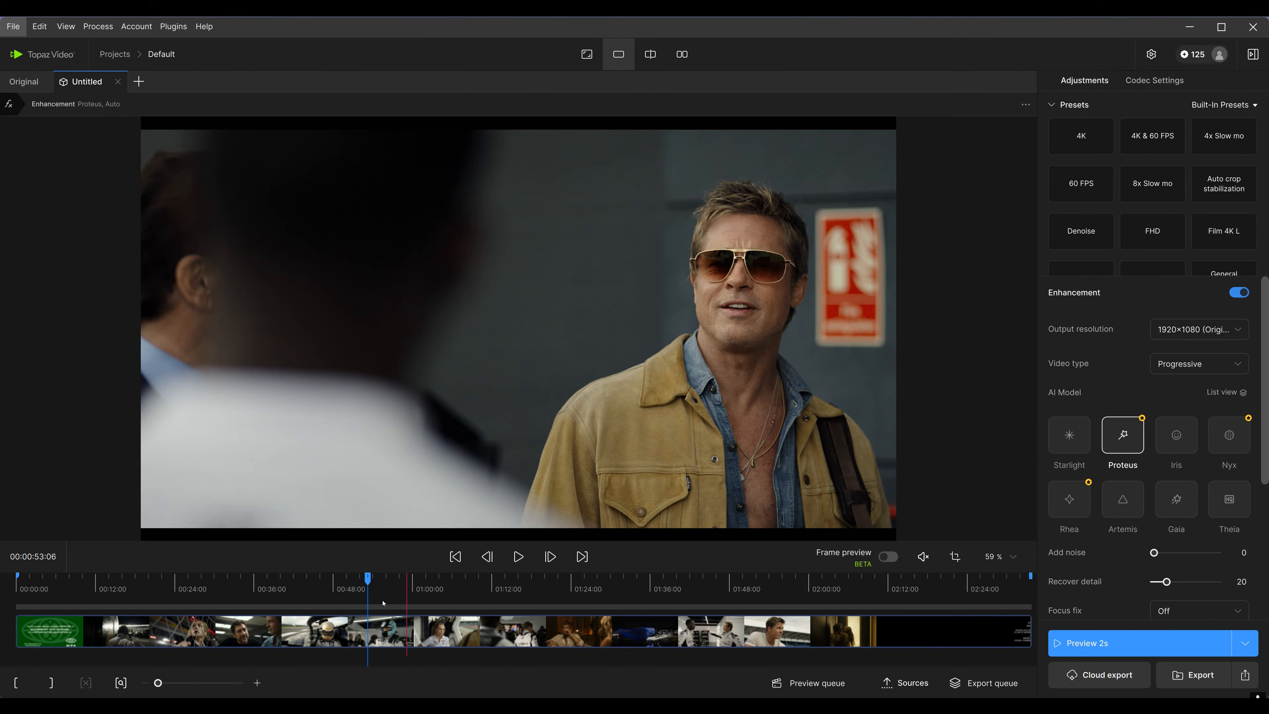
pyautogui.click(388, 618)
pyautogui.moveTo(388, 618); pyautogui.dragTo(376, 651)
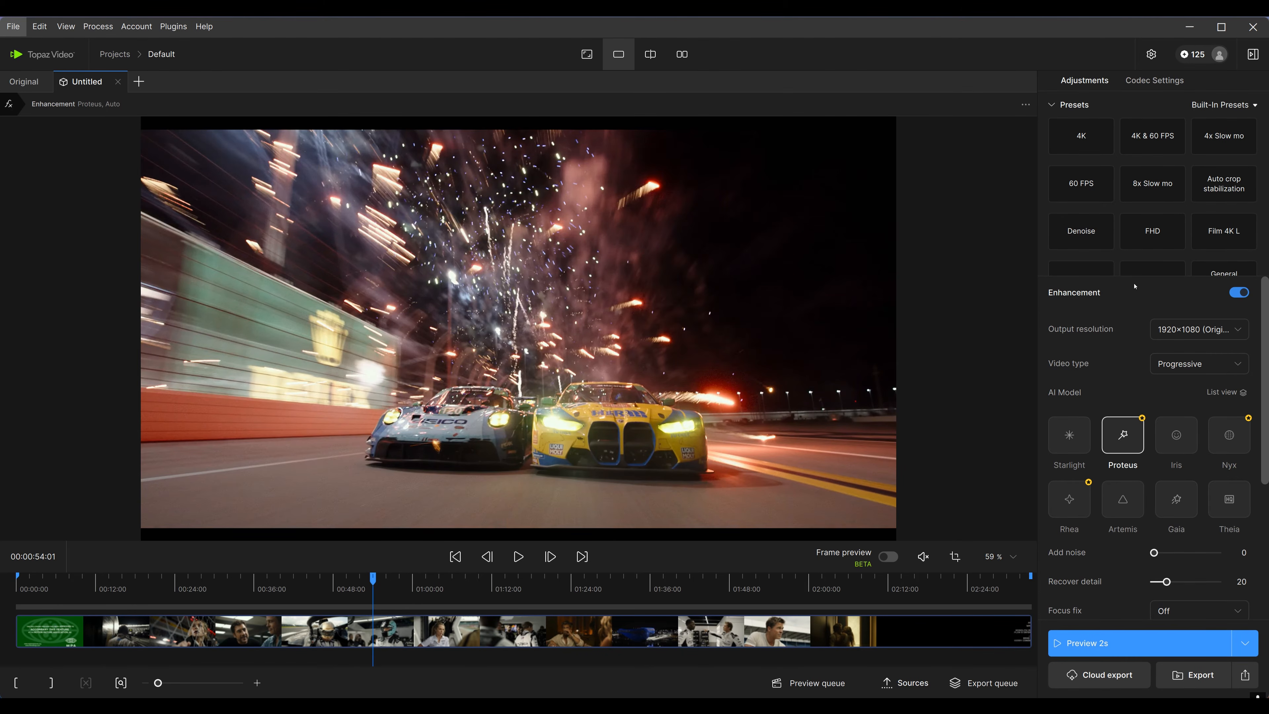
# Switch to side-by-side view and set the output resolution to 3840×2160 (4K)
pyautogui.click(1197, 336)
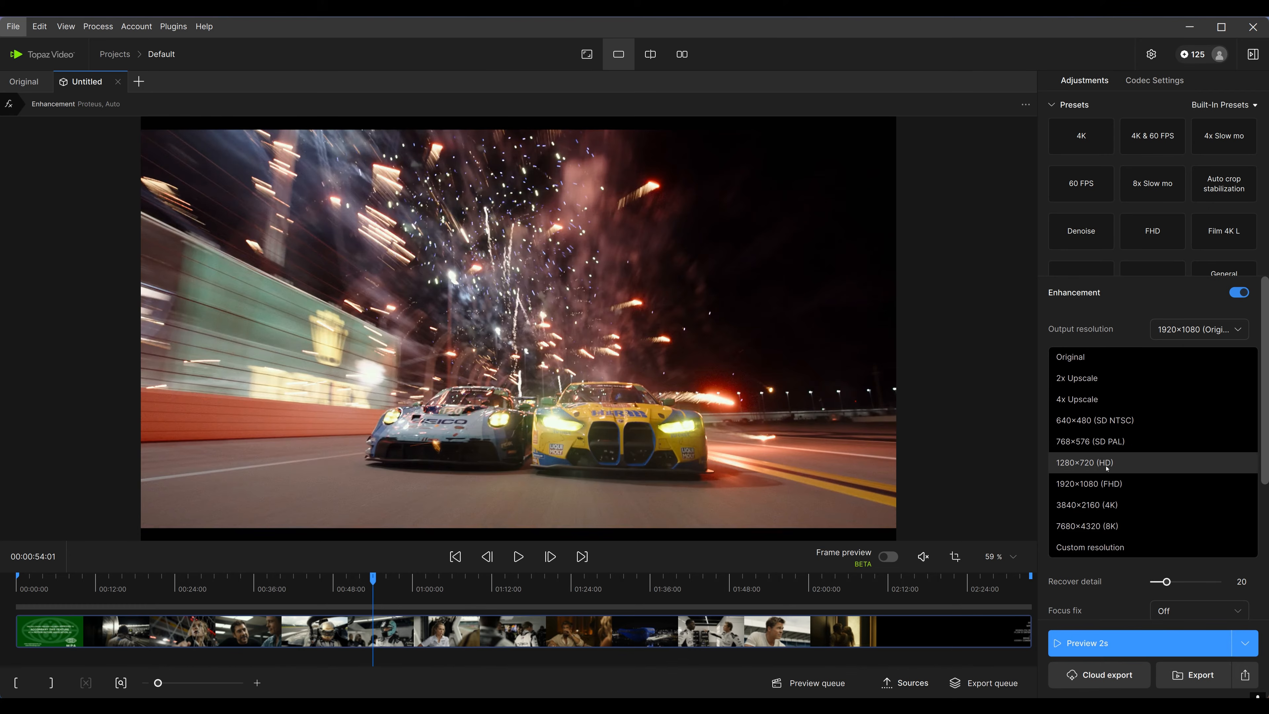
pyautogui.click(682, 54)
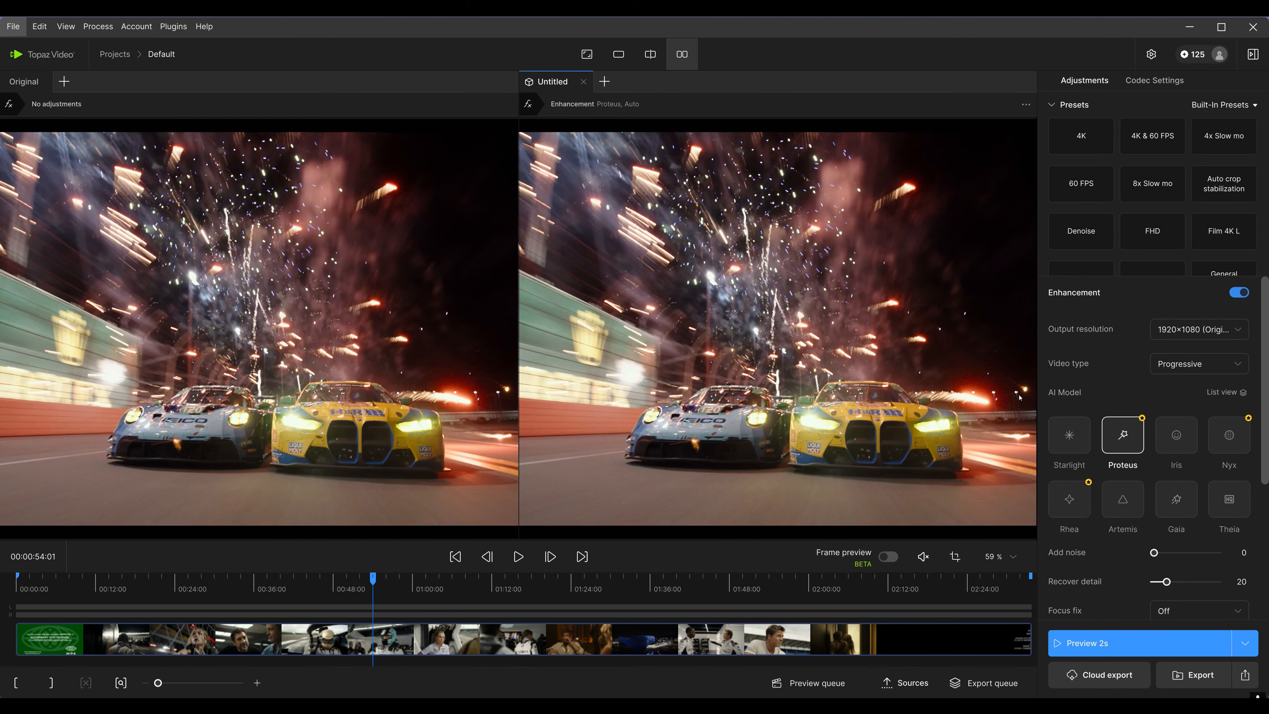
pyautogui.click(1173, 331)
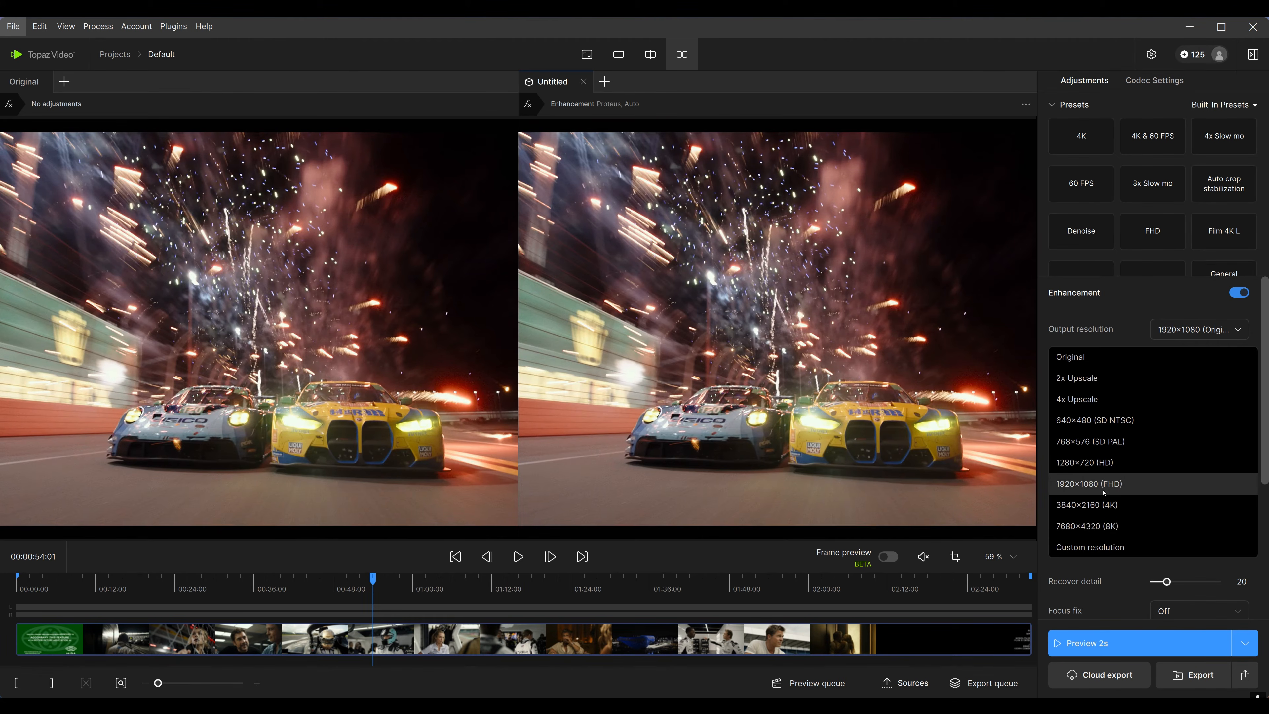
pyautogui.click(1096, 515)
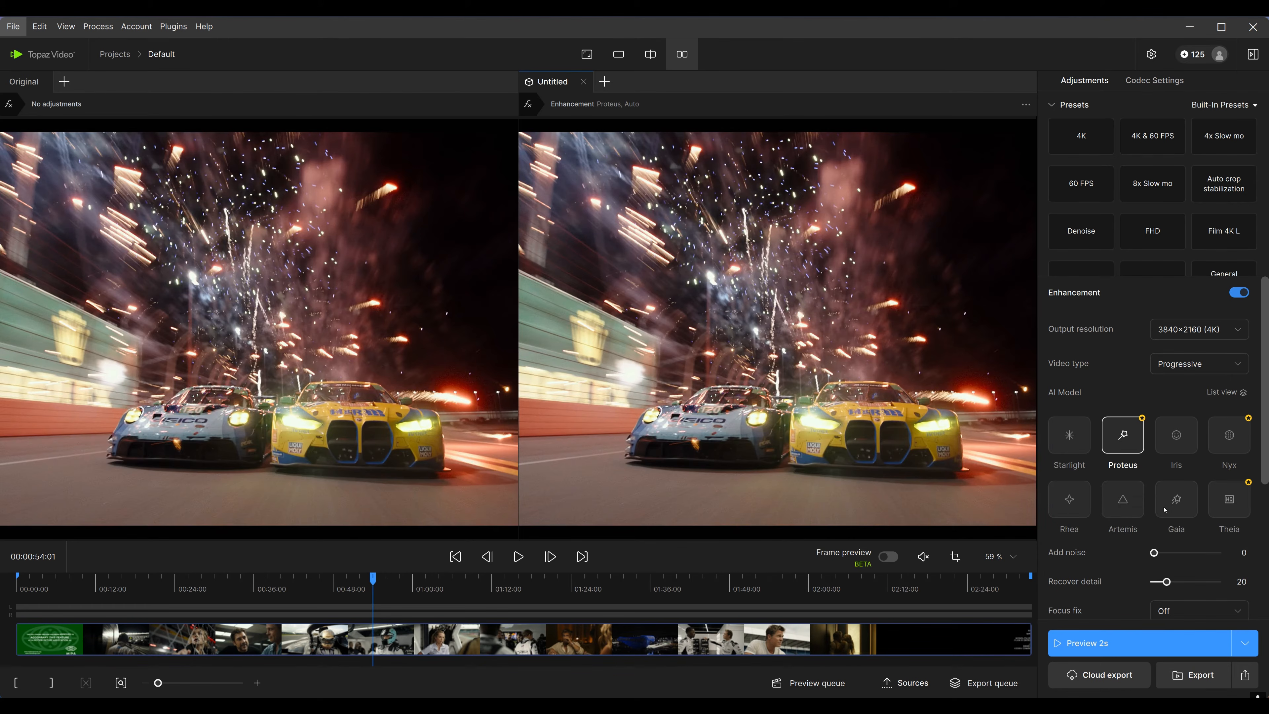
# Select the Rhea model and render a 2-second preview
pyautogui.click(1069, 499)
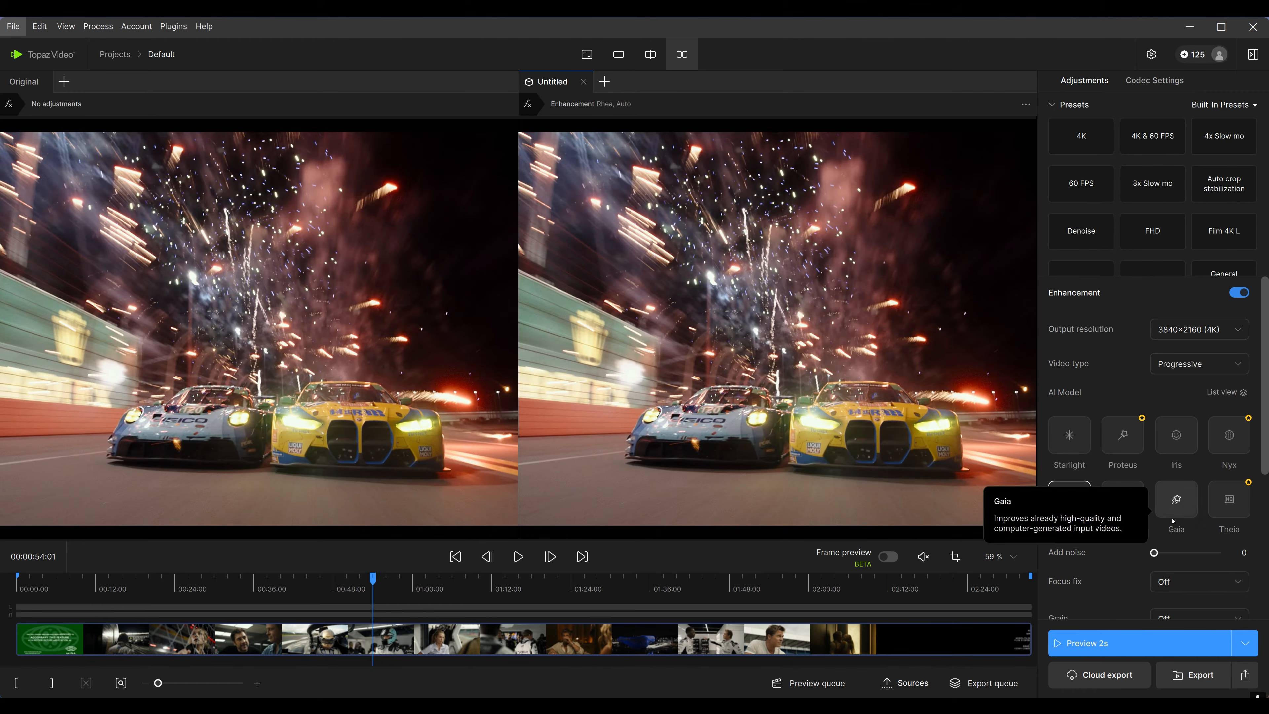
pyautogui.click(1131, 647)
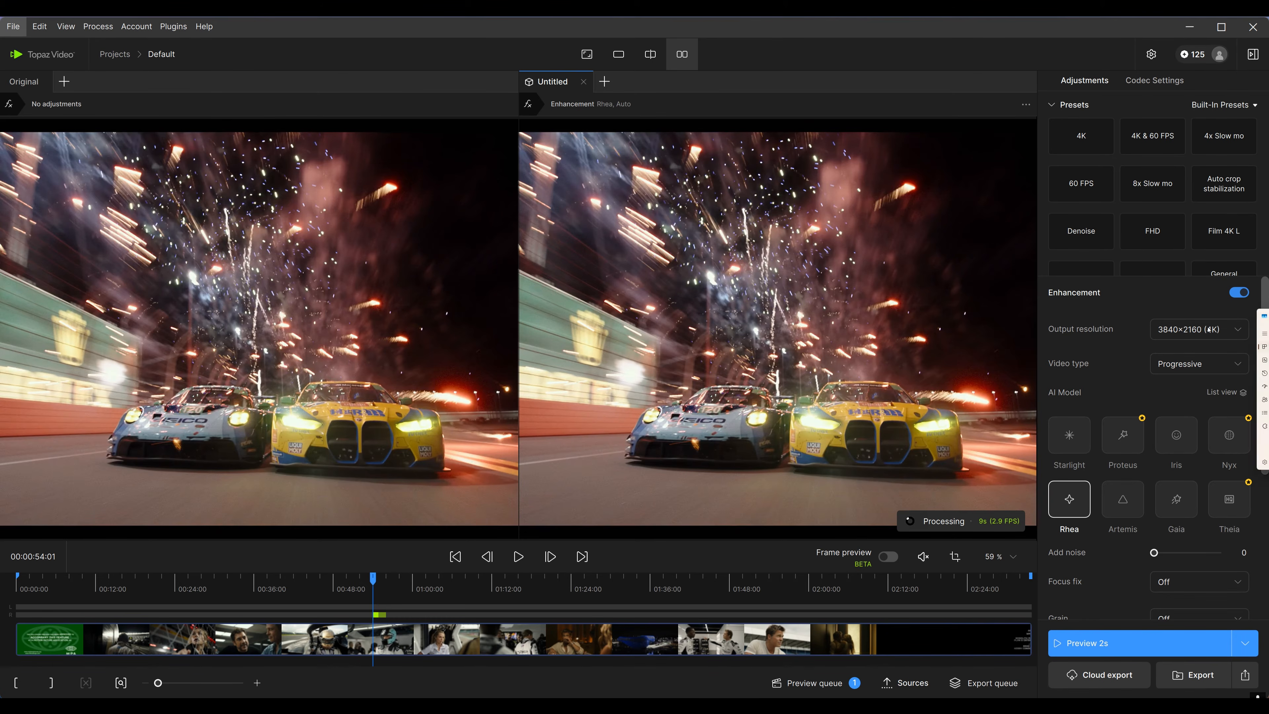
# Open Task Manager to examine GPU usage during preview processing, then close it
pyautogui.hotkey('ctrl', 'shift', 'Escape')
pyautogui.click(414, 335)
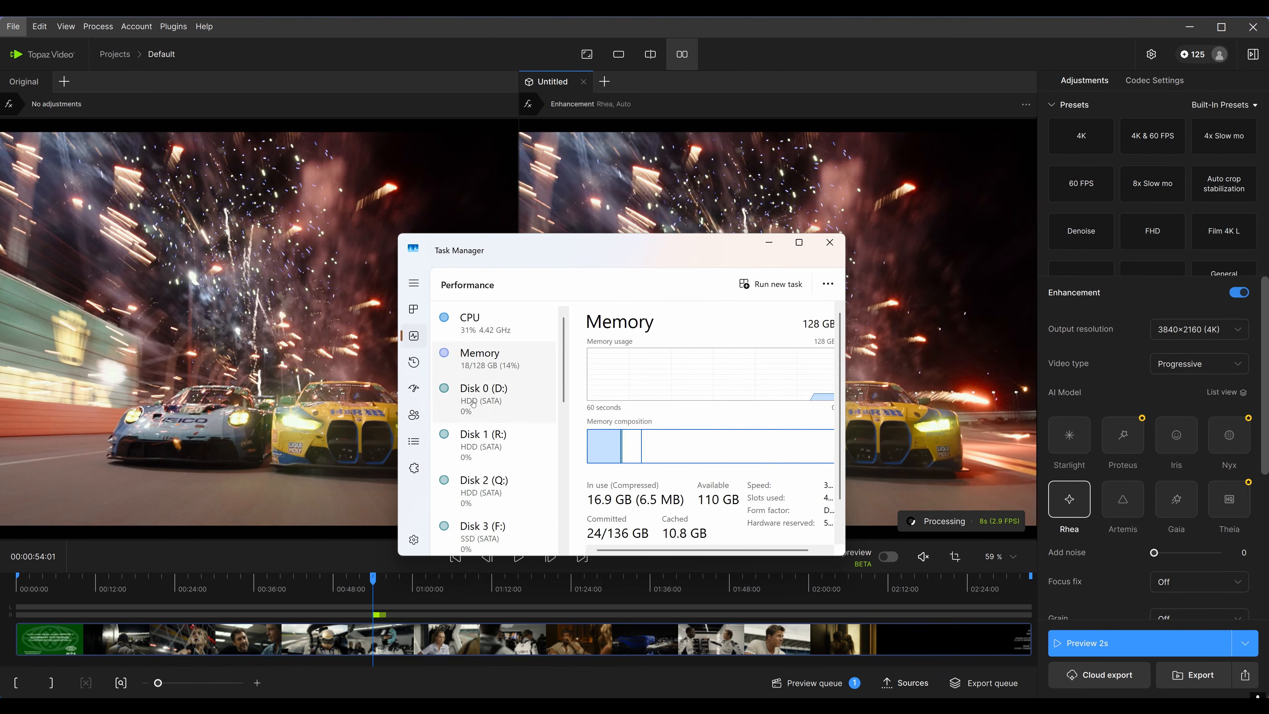
pyautogui.scroll(-3, 500, 450)
pyautogui.scroll(-5, 515, 492)
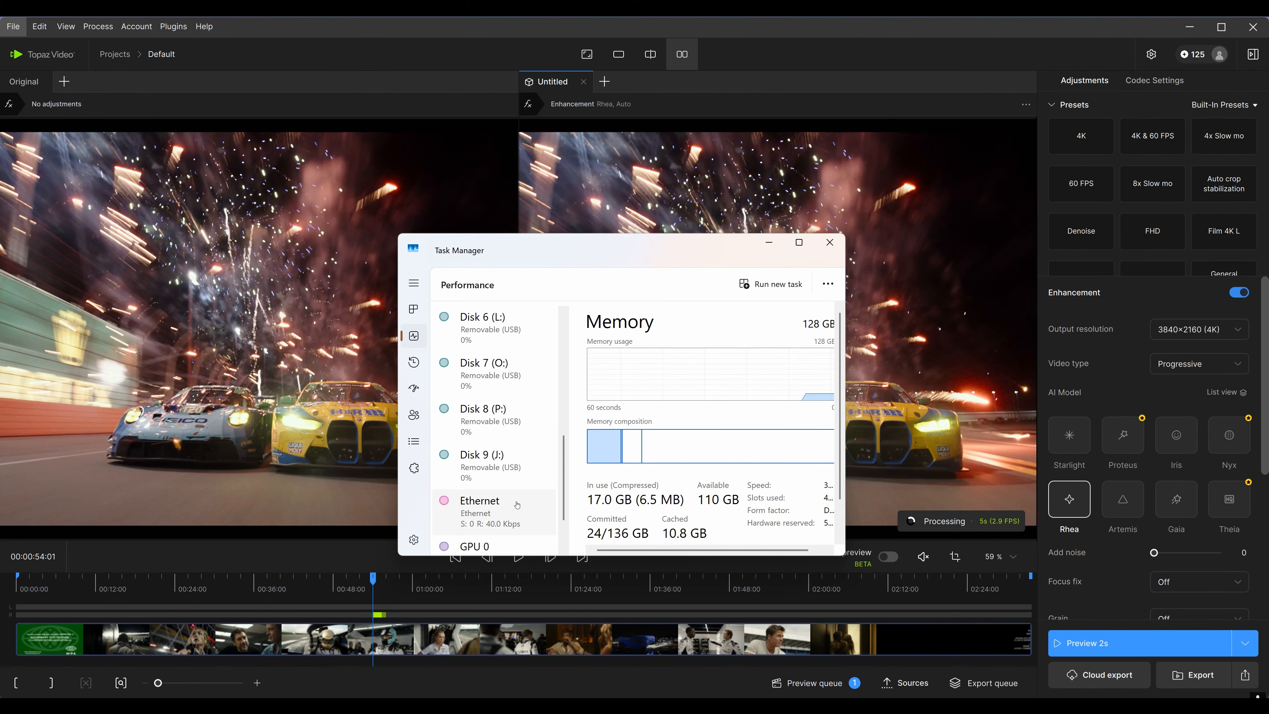
pyautogui.click(511, 497)
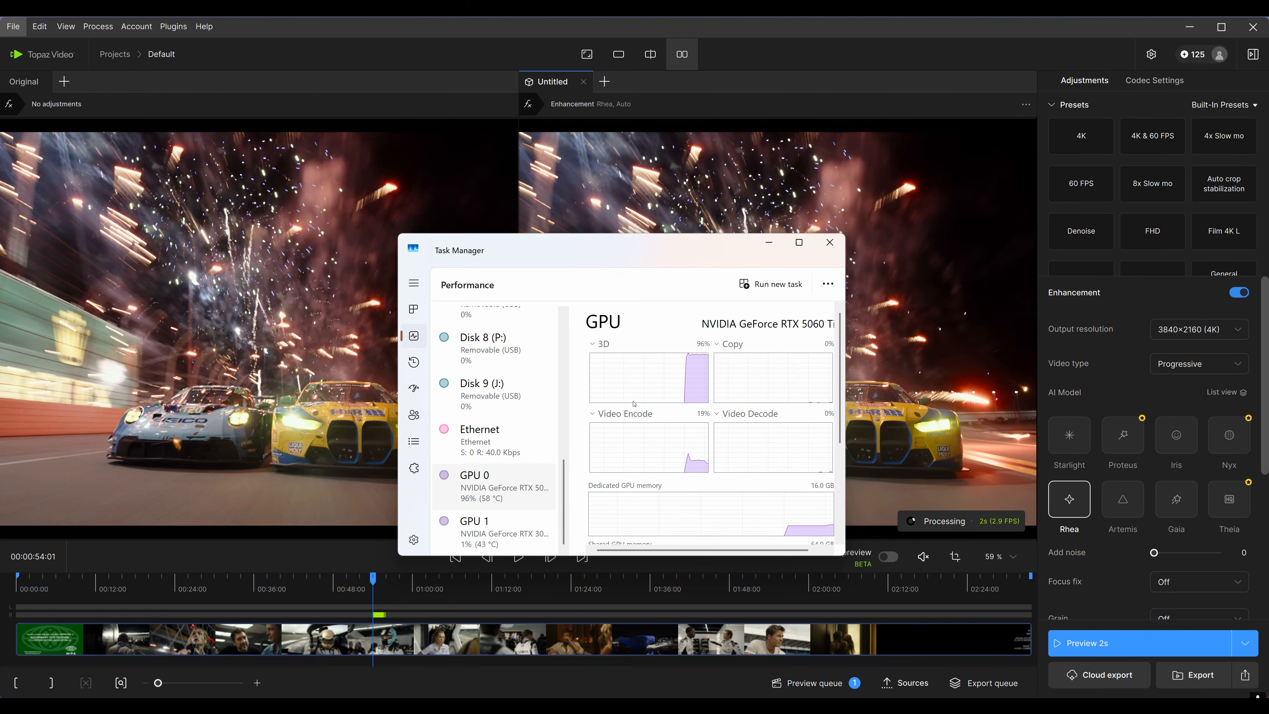
pyautogui.click(799, 243)
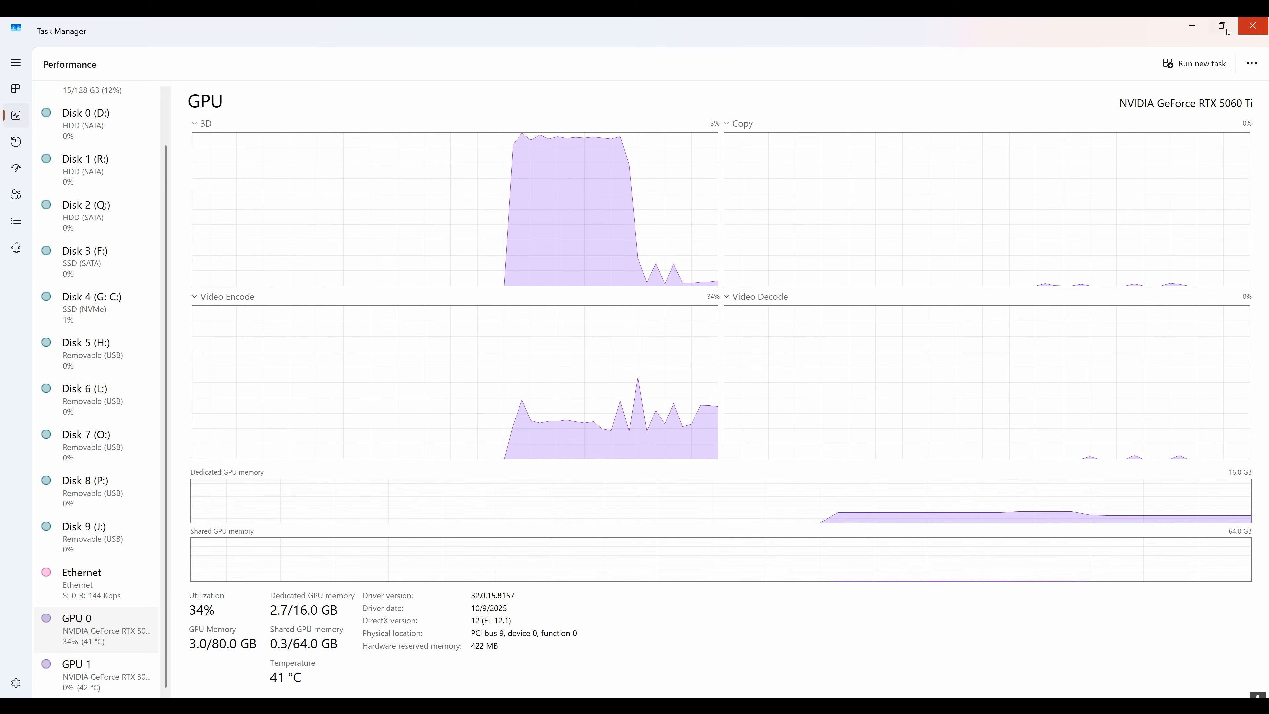
pyautogui.click(1255, 27)
# Zoom into and pan around the car liveries to compare the original pane with the Rhea 4K enhancement
pyautogui.scroll(5, 806, 423)
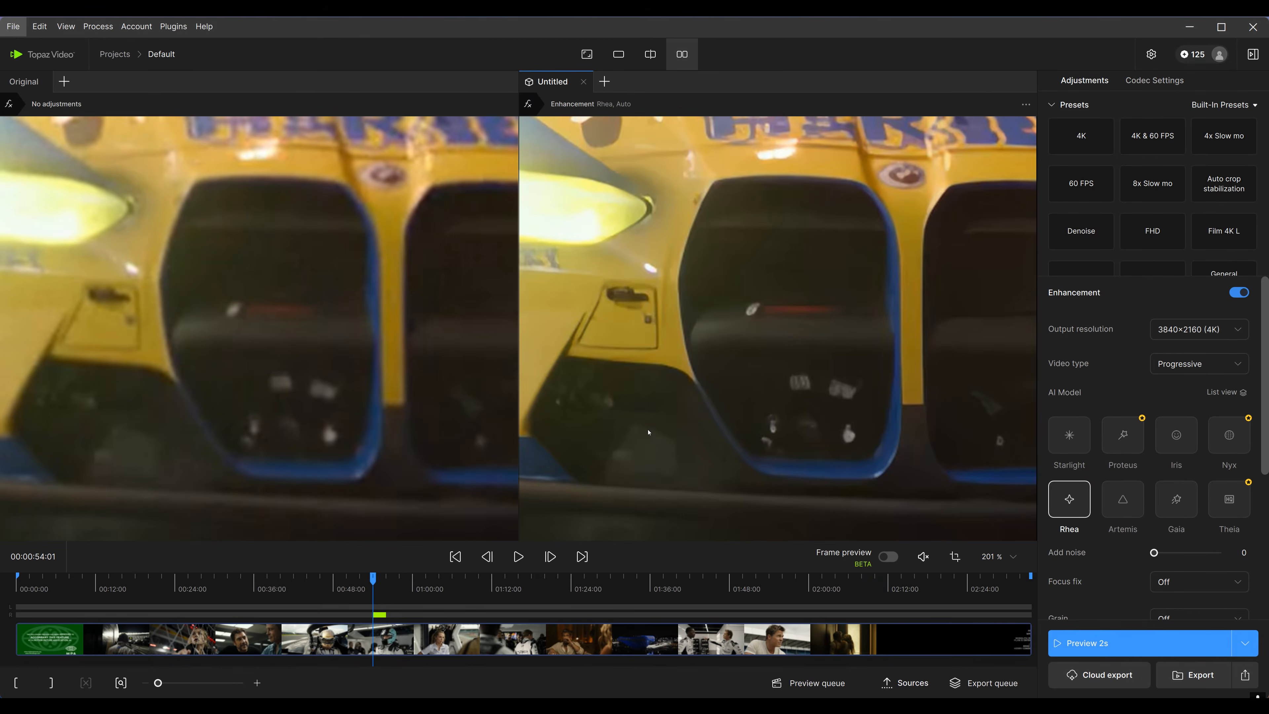
pyautogui.moveTo(793, 280); pyautogui.dragTo(818, 375)
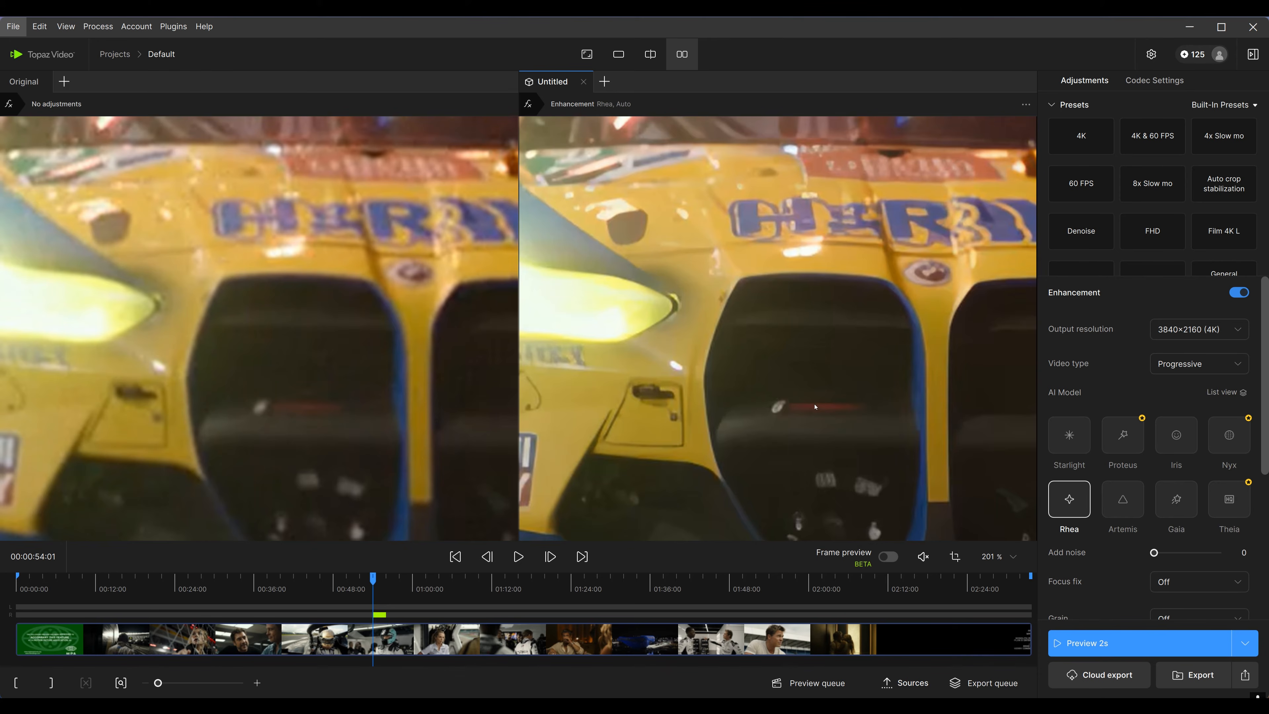
pyautogui.moveTo(330, 297); pyautogui.dragTo(354, 372)
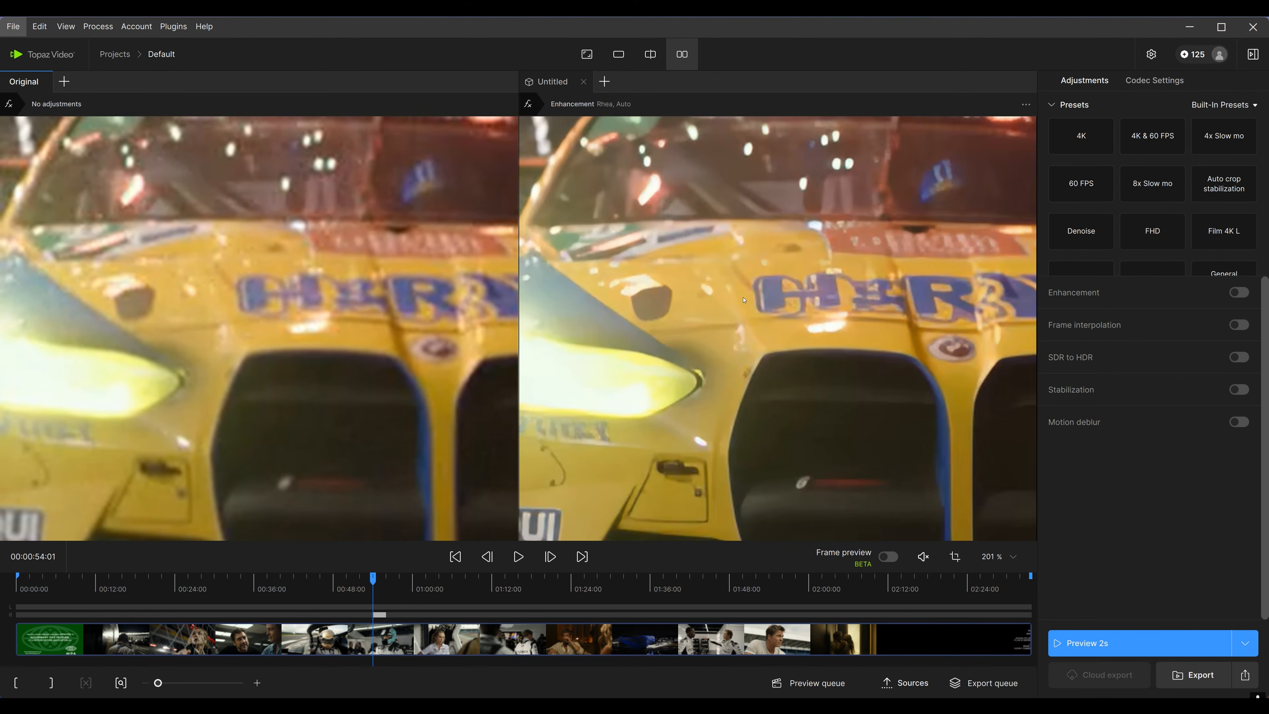
pyautogui.moveTo(744, 300); pyautogui.dragTo(786, 435)
pyautogui.moveTo(842, 473); pyautogui.dragTo(833, 426)
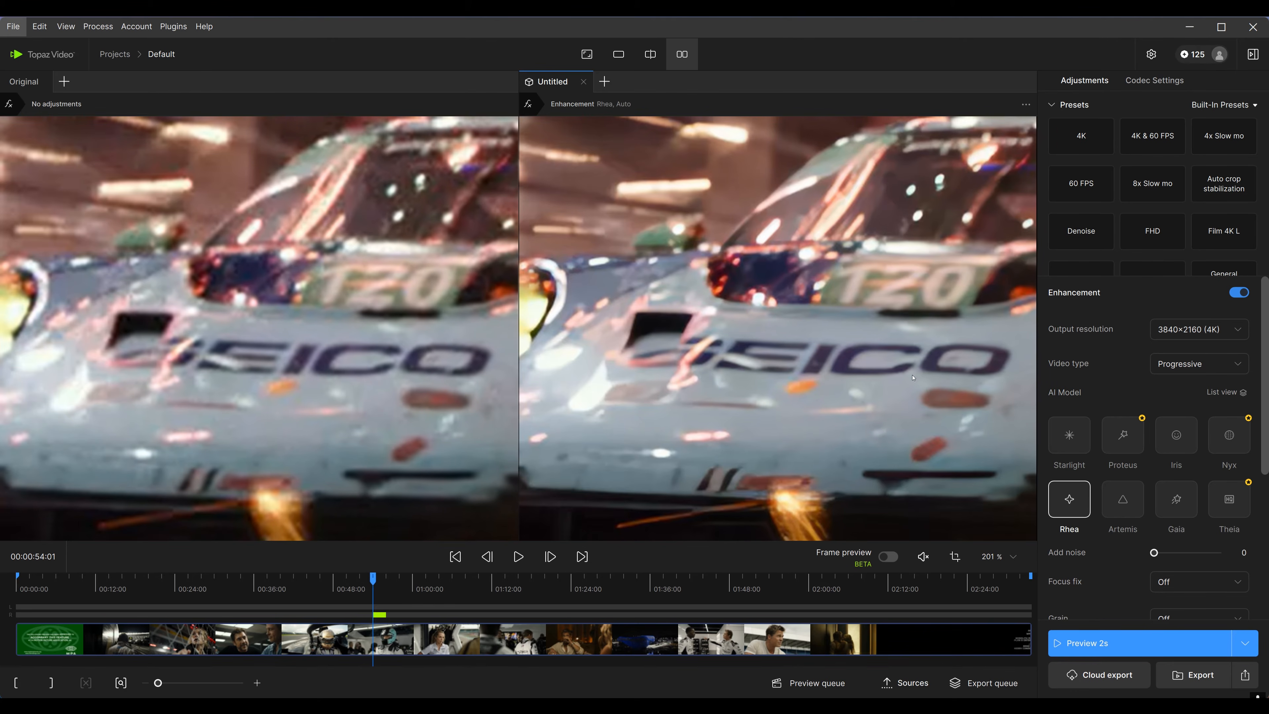
pyautogui.scroll(4, 271, 383)
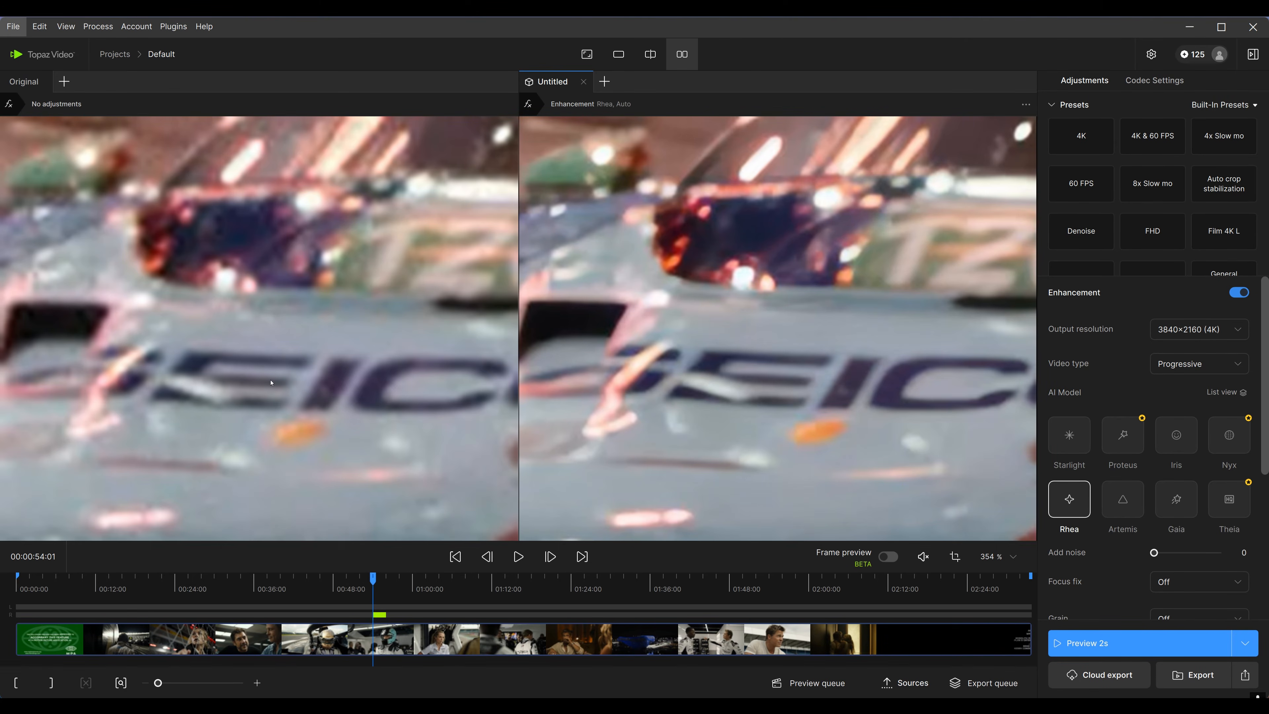
pyautogui.scroll(-8, 640, 395)
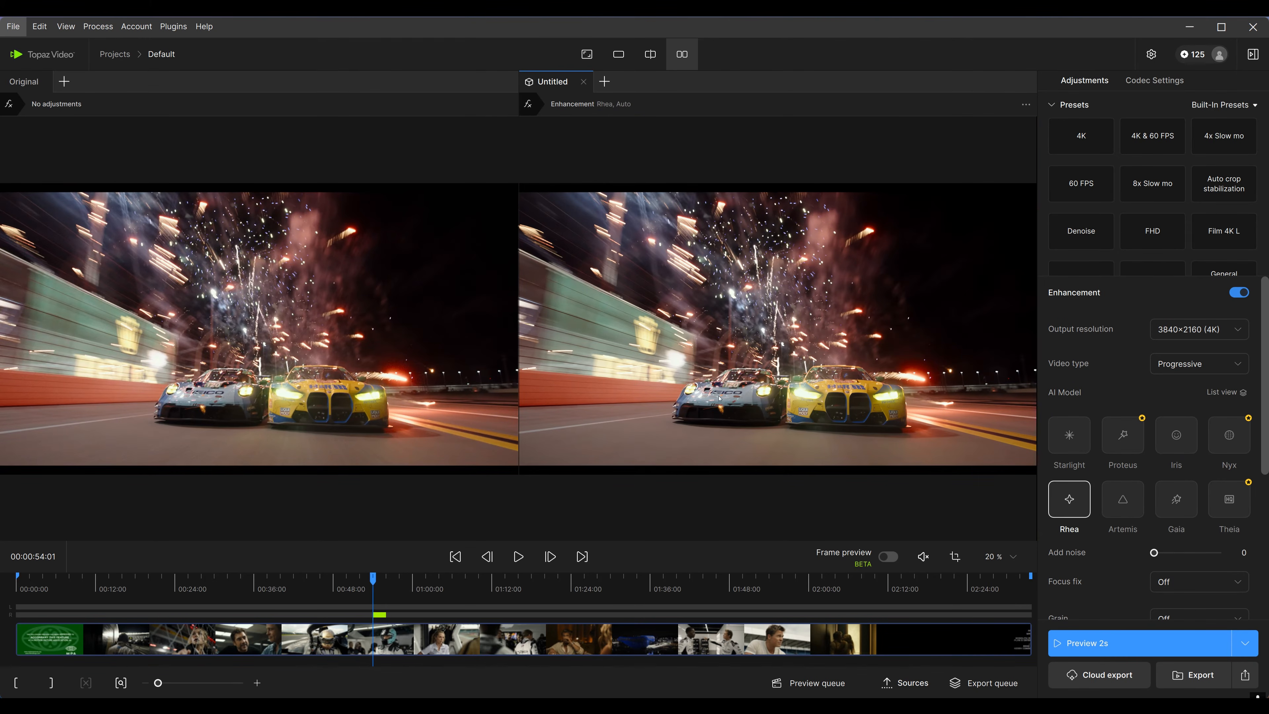
pyautogui.scroll(5, 719, 399)
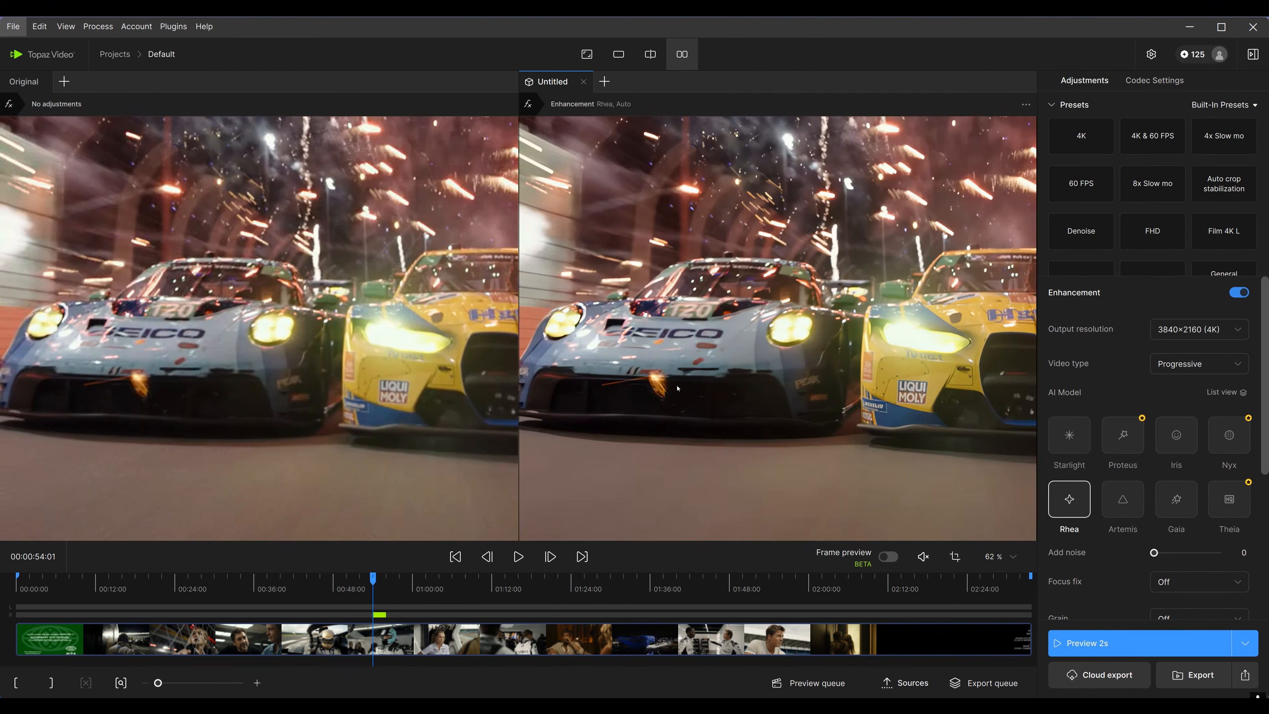
pyautogui.scroll(6, 677, 388)
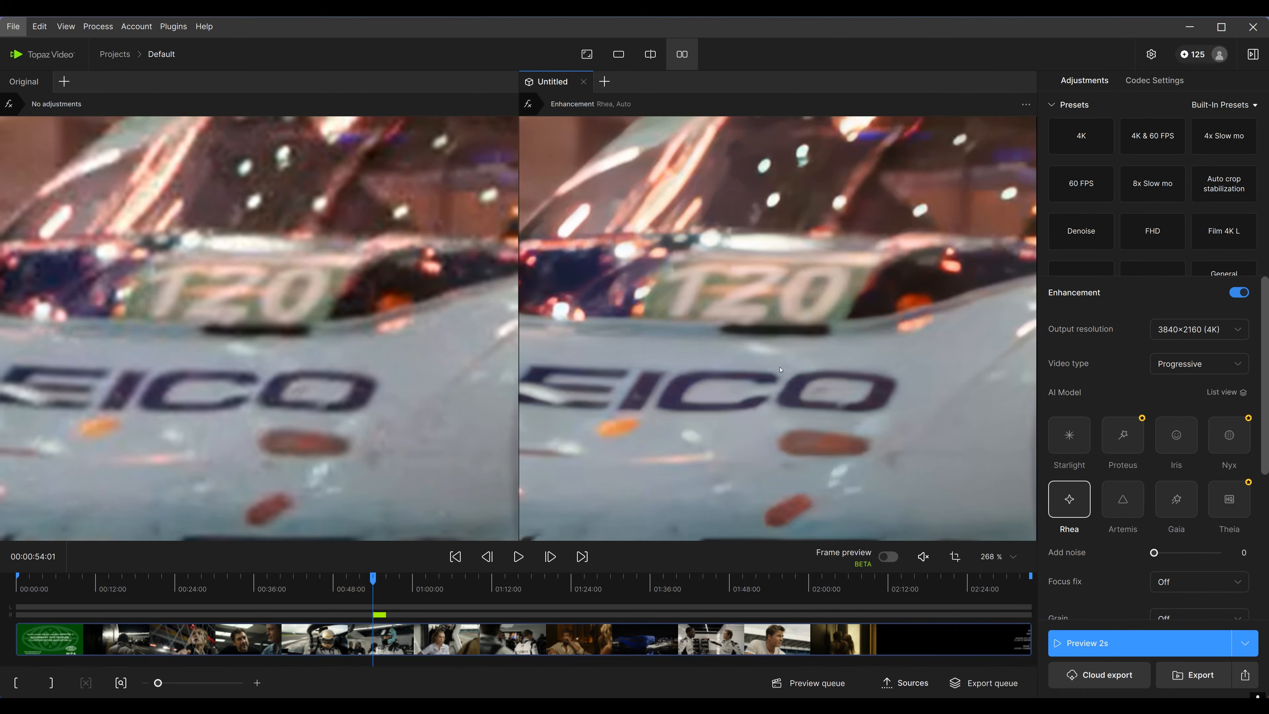
pyautogui.moveTo(677, 391); pyautogui.dragTo(747, 429)
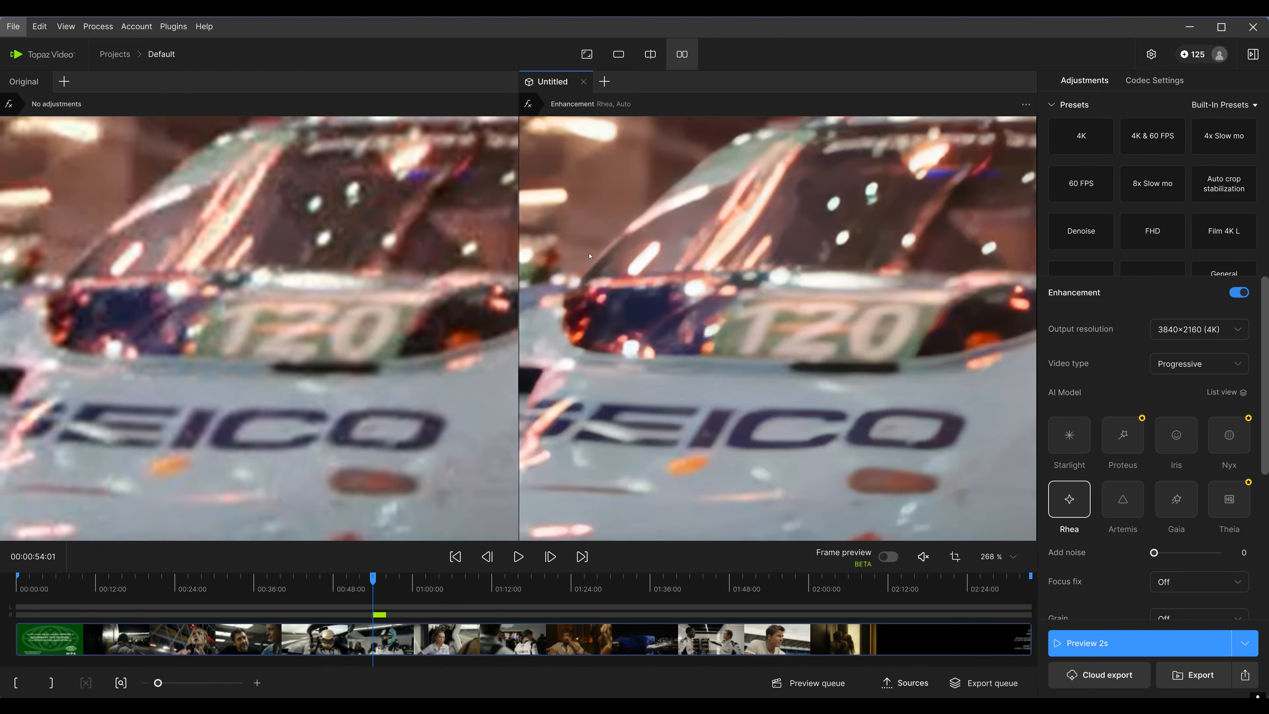
pyautogui.scroll(-3, 750, 310)
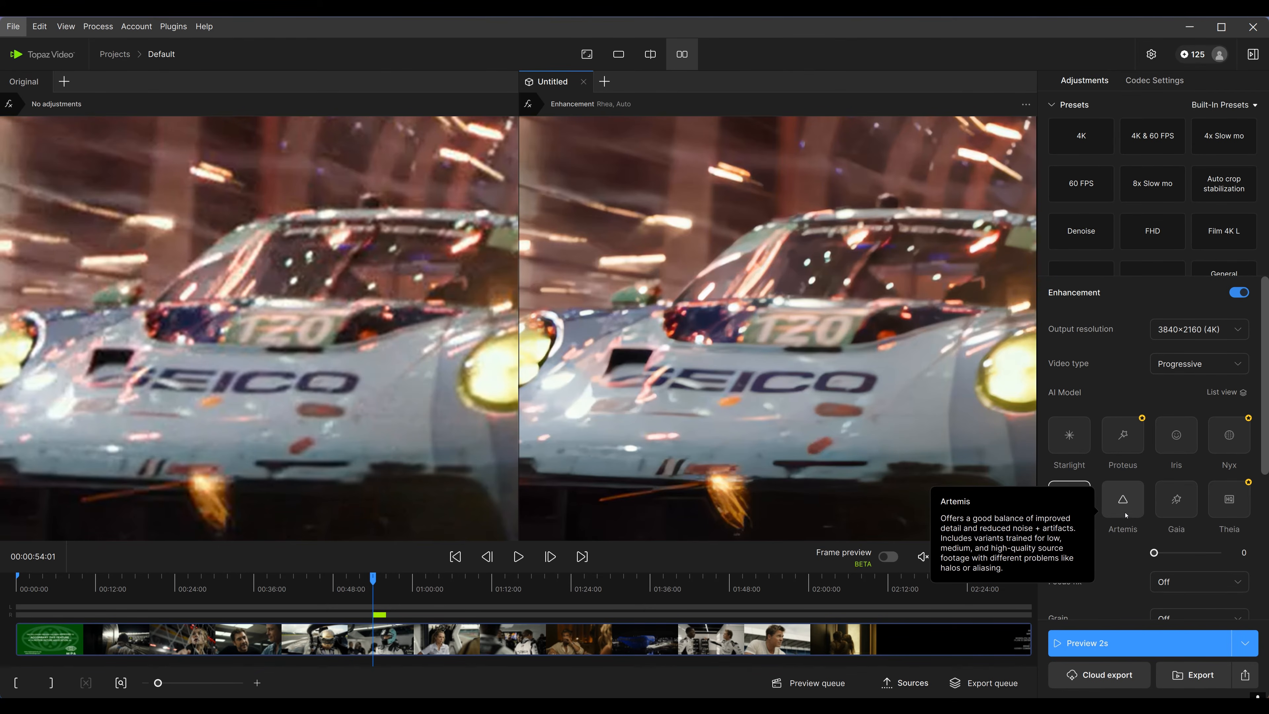
# Switch the model to Artemis and render a 2-second preview from the driver shot at about 00:00:35
pyautogui.click(1123, 499)
pyautogui.scroll(-2, 1150, 450)
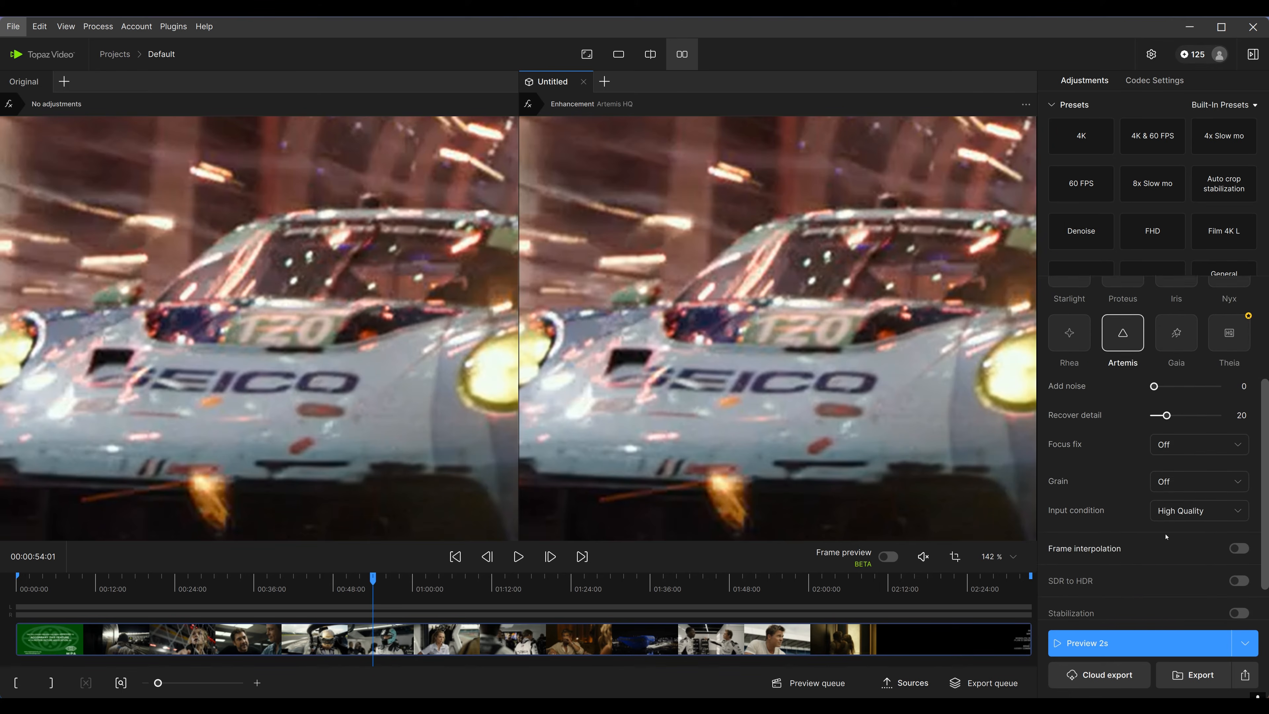
pyautogui.scroll(-7, 719, 316)
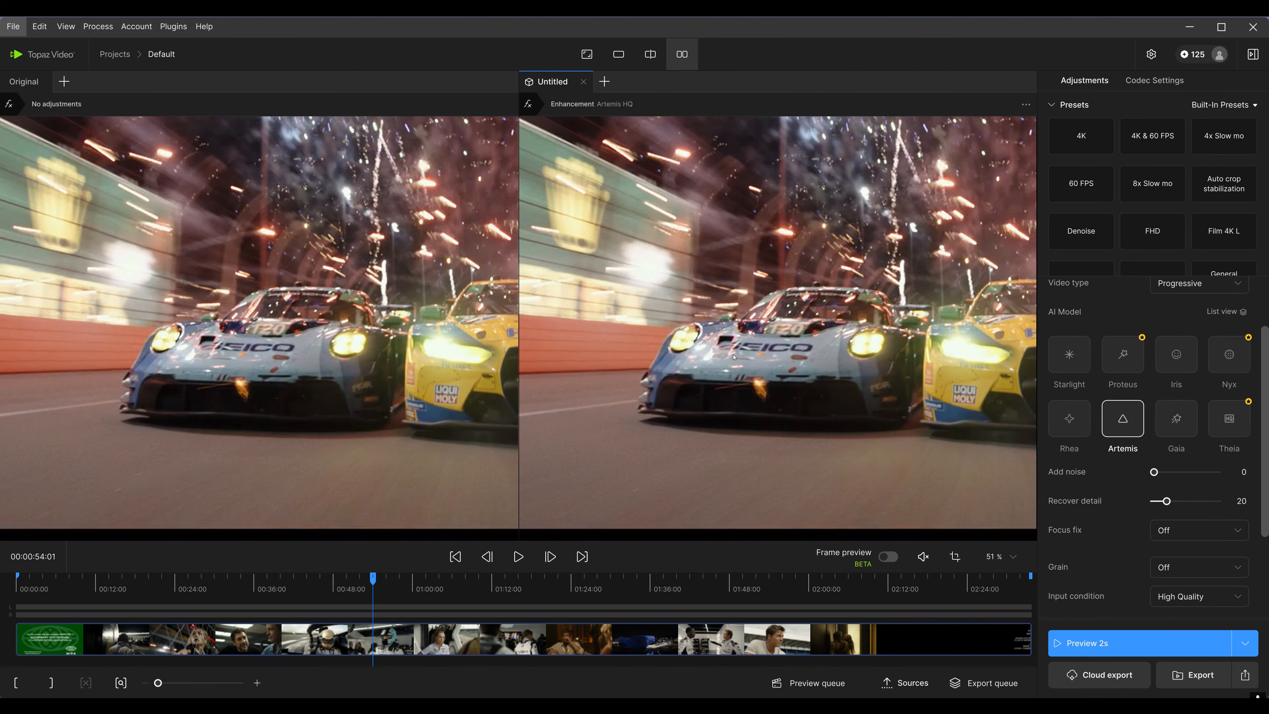
pyautogui.click(414, 590)
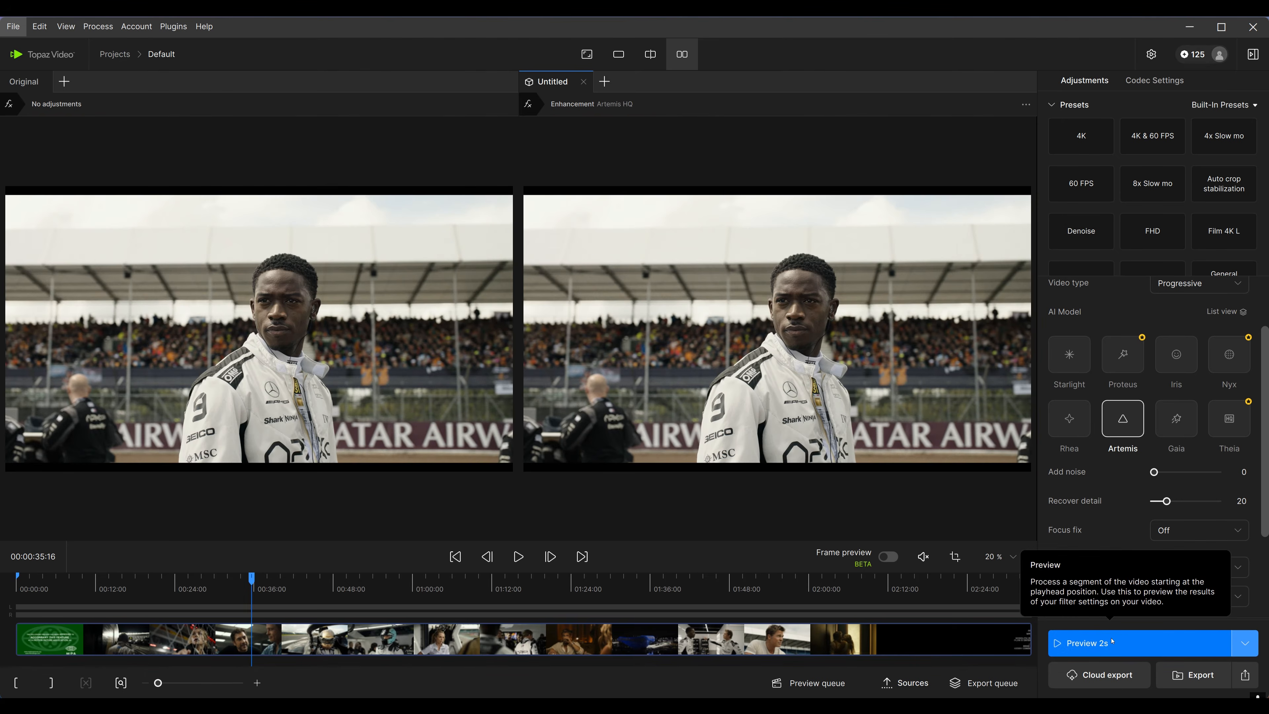
pyautogui.click(1199, 651)
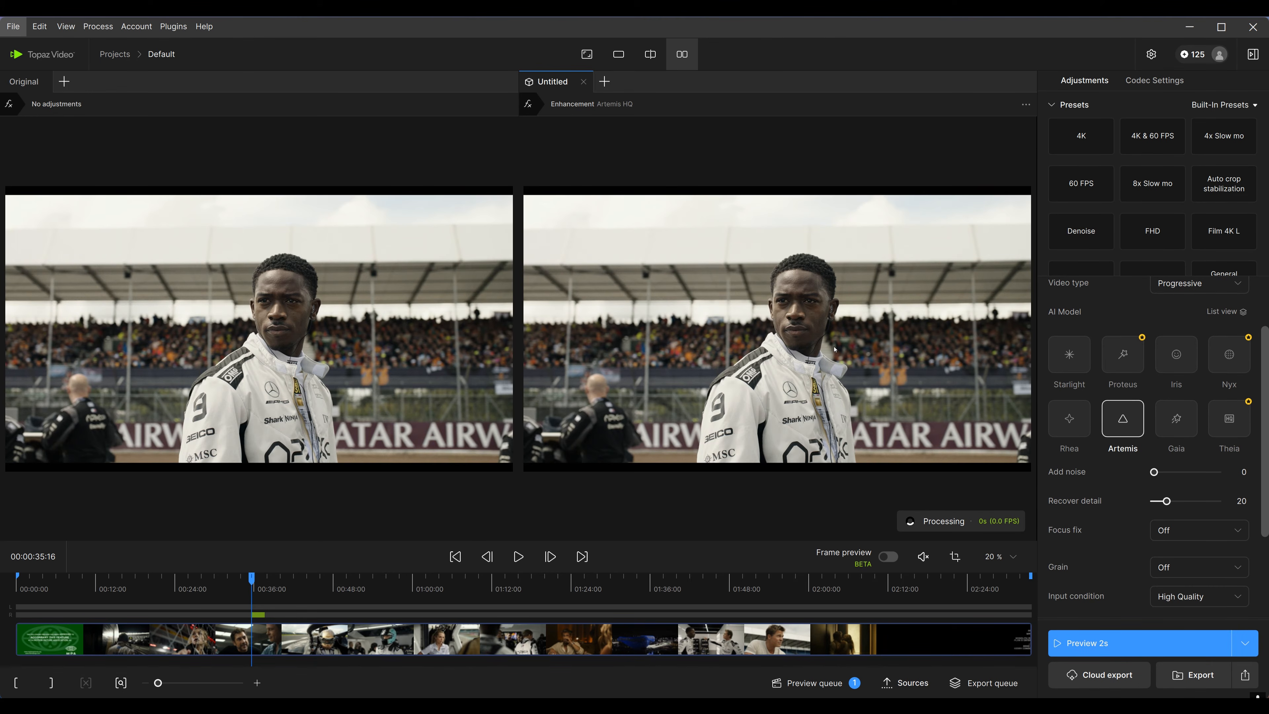
pyautogui.scroll(3, 1235, 406)
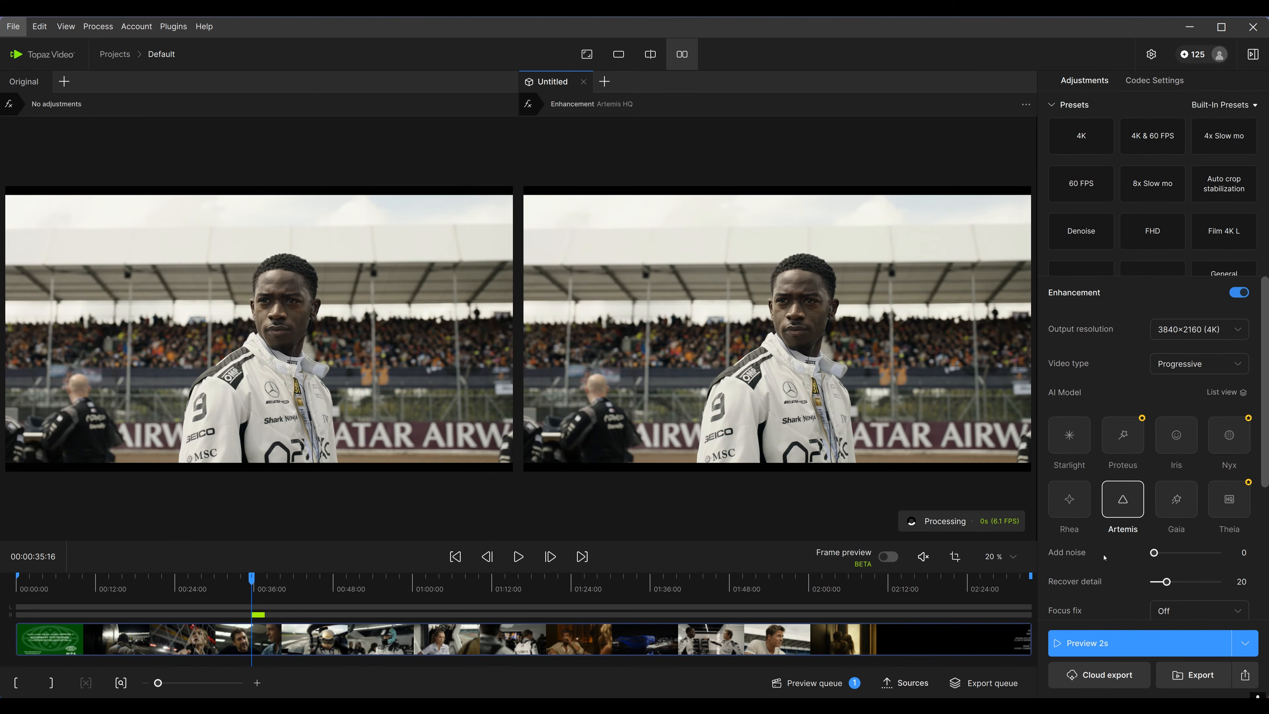
# Zoom into the driver's face and forehead to compare the original pane with the Artemis 4K enhancement
pyautogui.scroll(5, 922, 405)
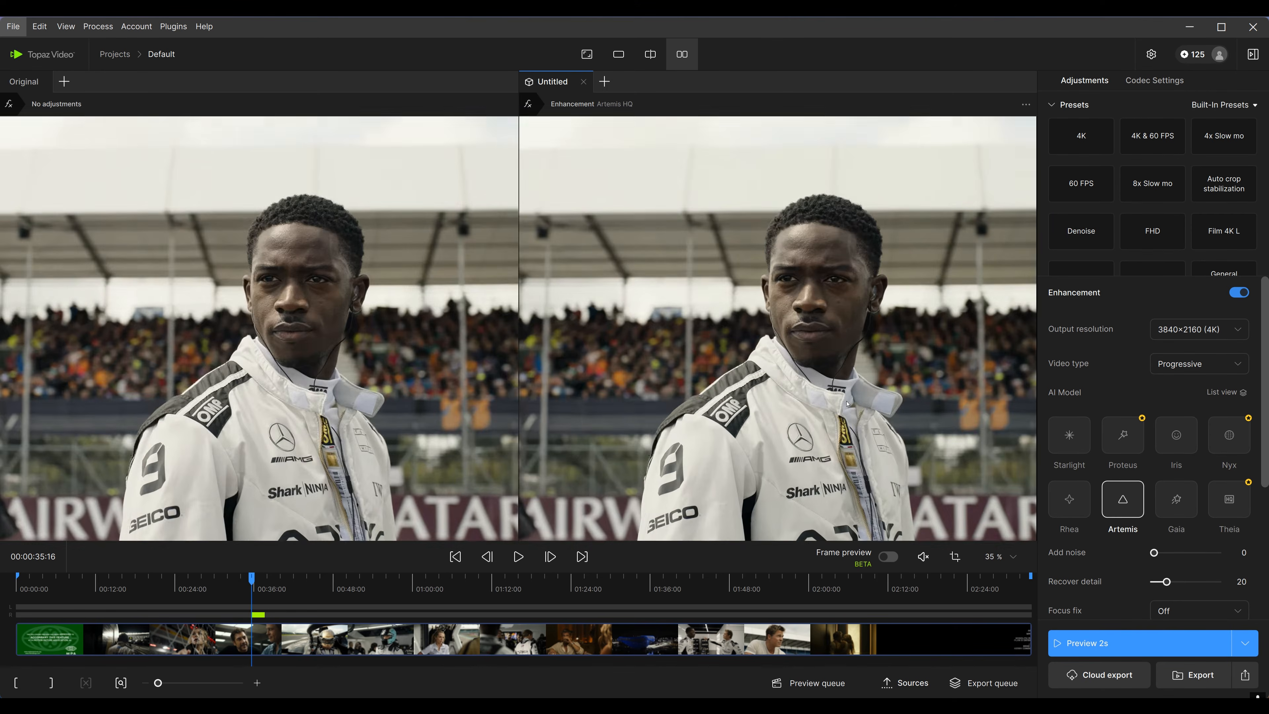
pyautogui.scroll(4, 780, 440)
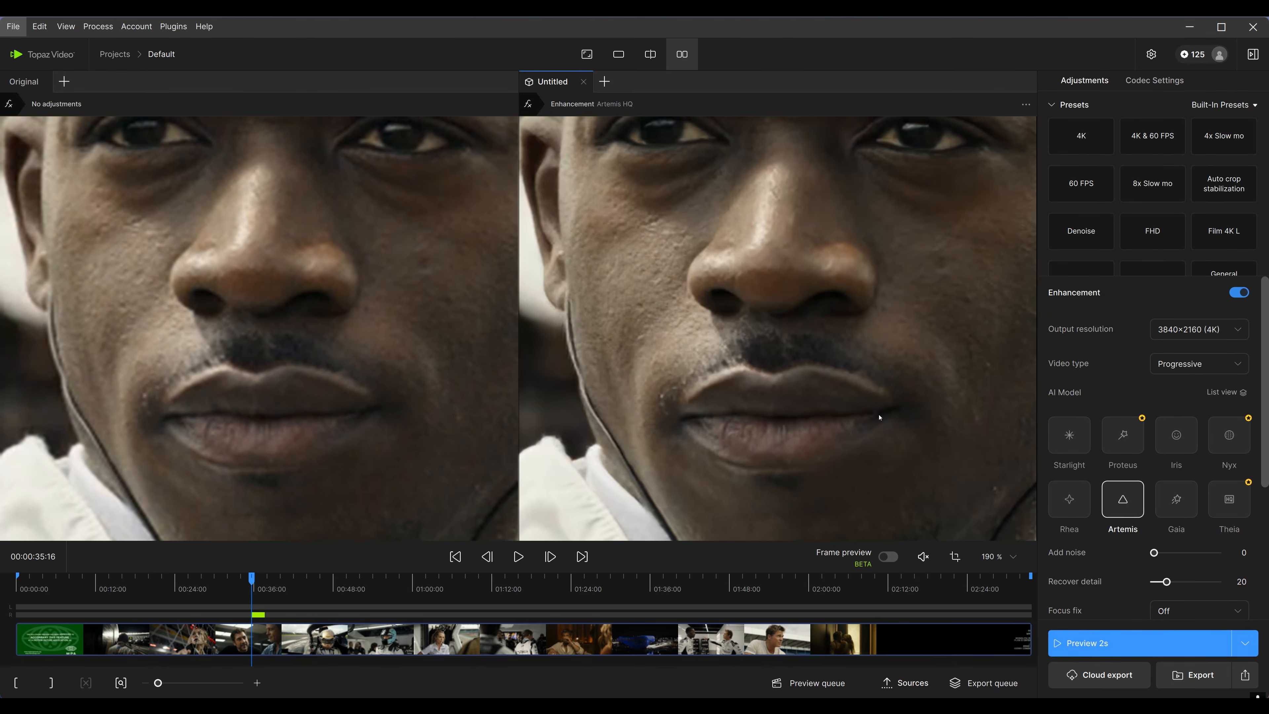
pyautogui.scroll(-1, 880, 417)
pyautogui.moveTo(890, 332); pyautogui.dragTo(825, 380)
pyautogui.moveTo(744, 218); pyautogui.dragTo(866, 319)
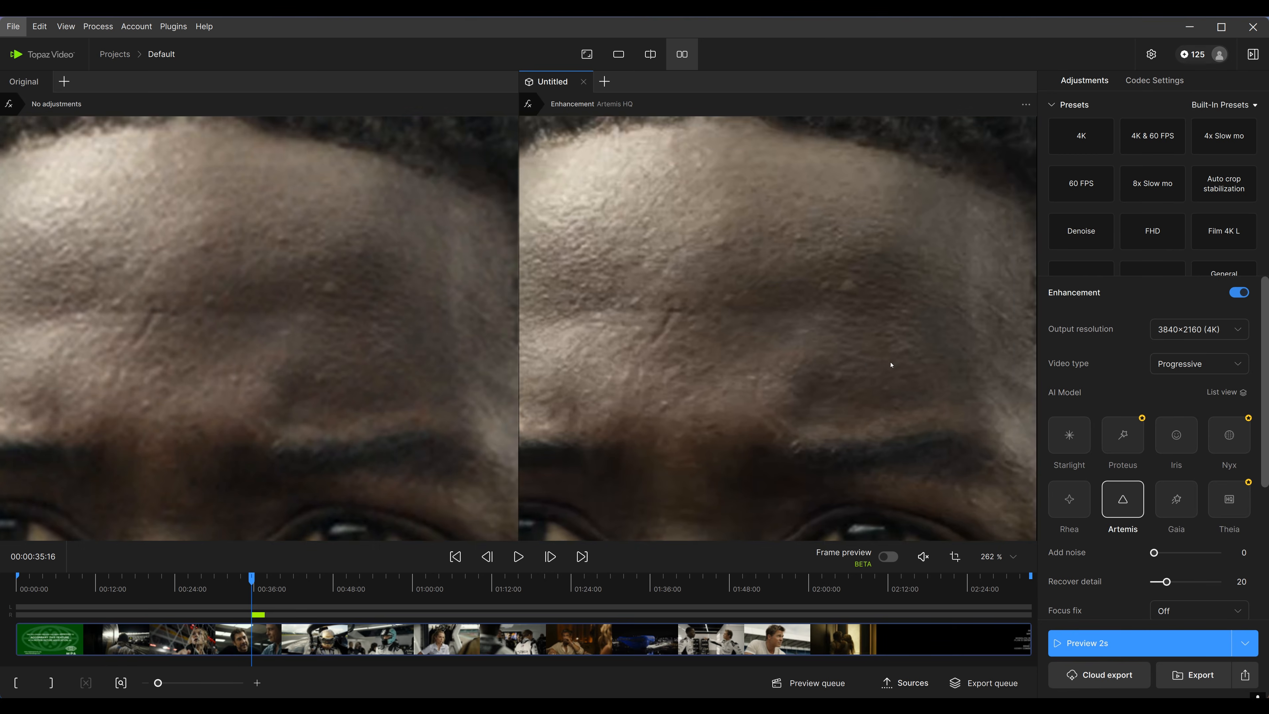
pyautogui.scroll(-5, 884, 367)
pyautogui.scroll(-3, 883, 370)
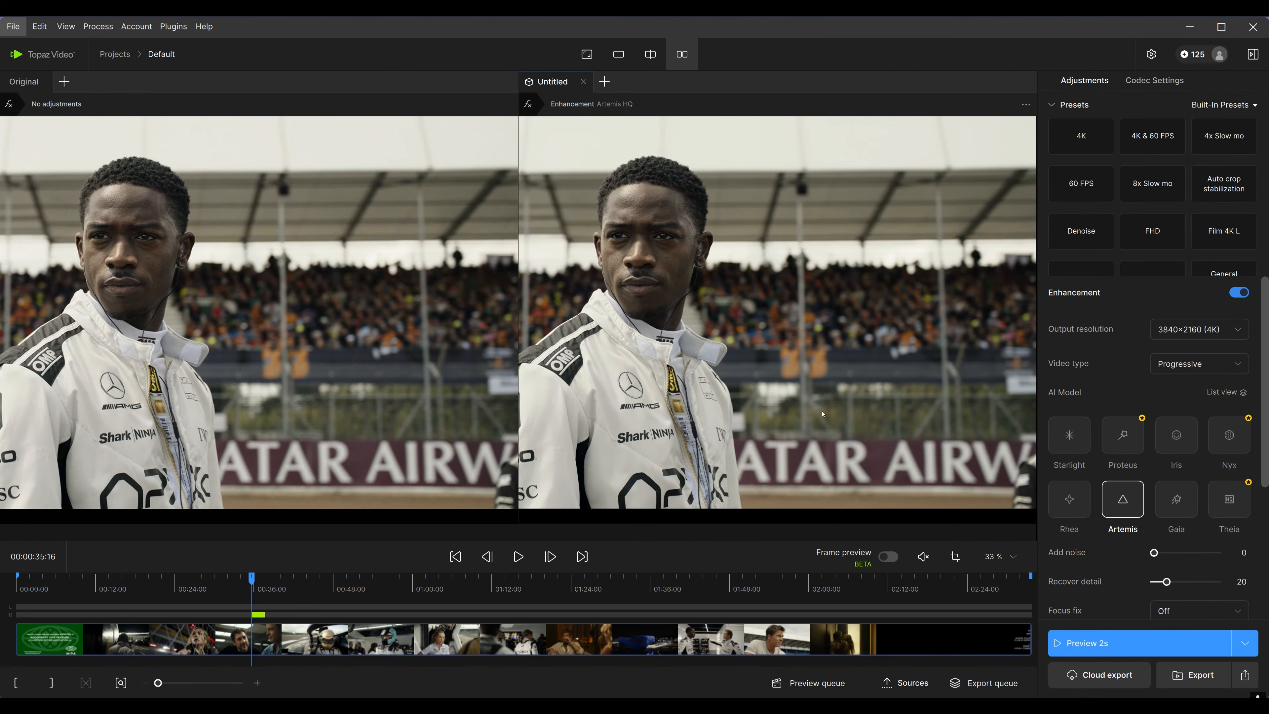
# Pan and zoom across the driver's race suit collar and OMP logo to compare original and Artemis detail
pyautogui.moveTo(823, 414); pyautogui.dragTo(855, 419)
pyautogui.moveTo(679, 419); pyautogui.dragTo(692, 419)
pyautogui.scroll(5, 693, 419)
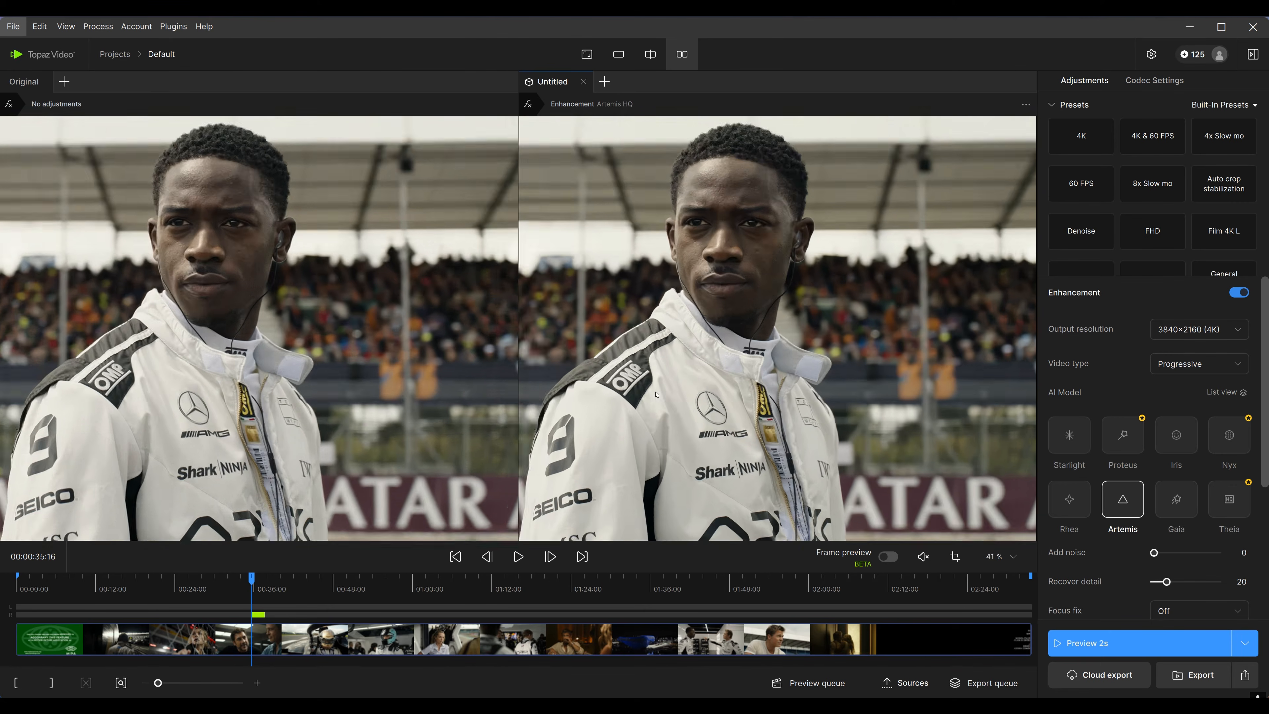
pyautogui.scroll(4, 839, 390)
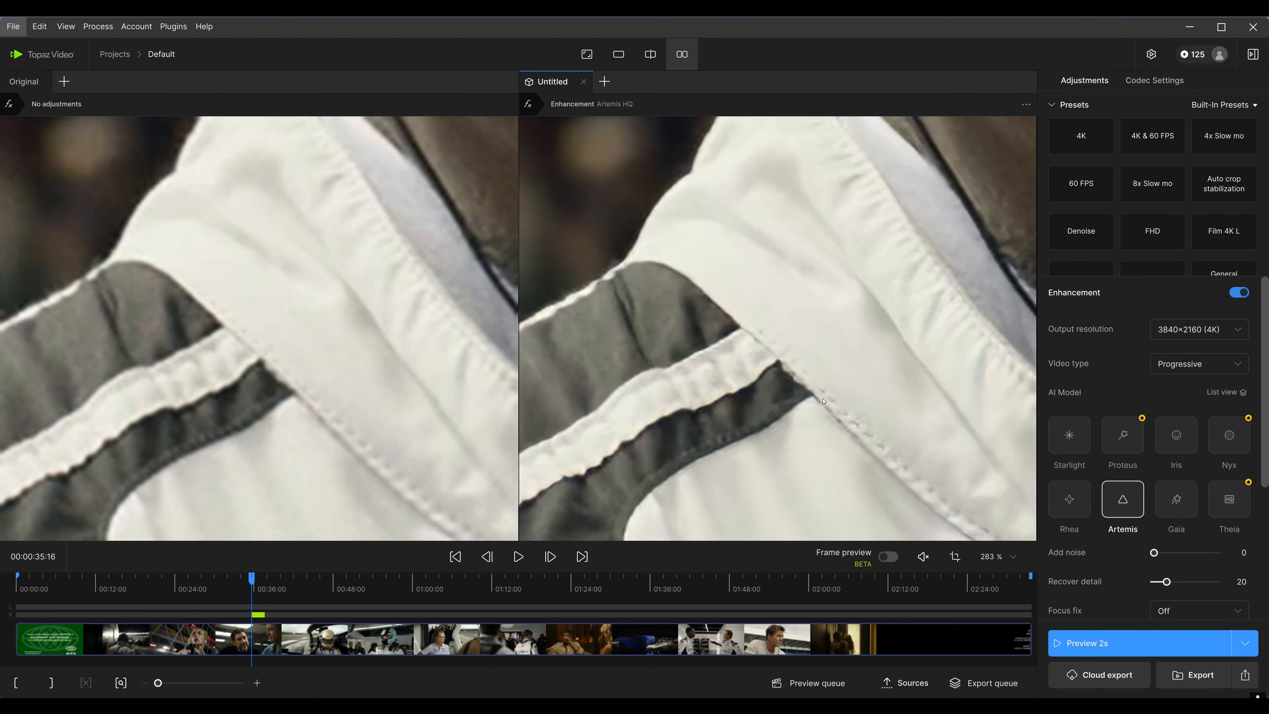
pyautogui.moveTo(823, 401); pyautogui.dragTo(840, 361)
pyautogui.moveTo(731, 405); pyautogui.dragTo(791, 366)
pyautogui.scroll(-4, 710, 350)
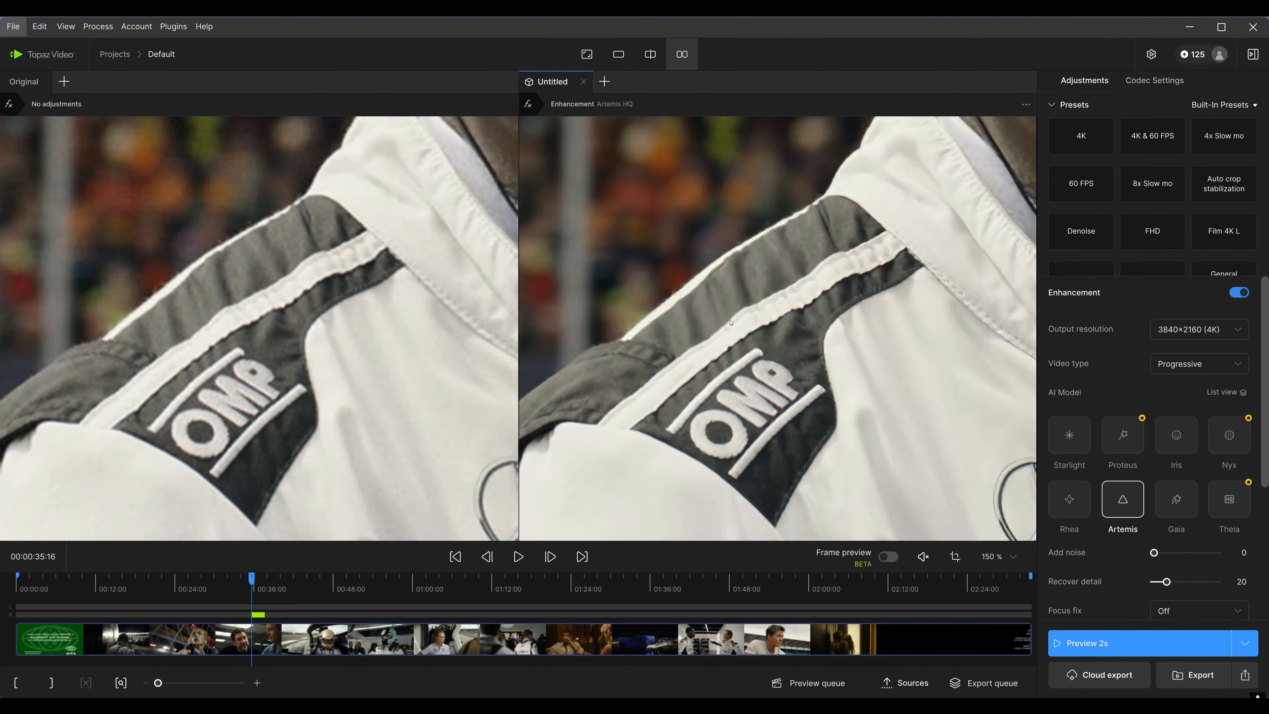
pyautogui.scroll(-3, 731, 323)
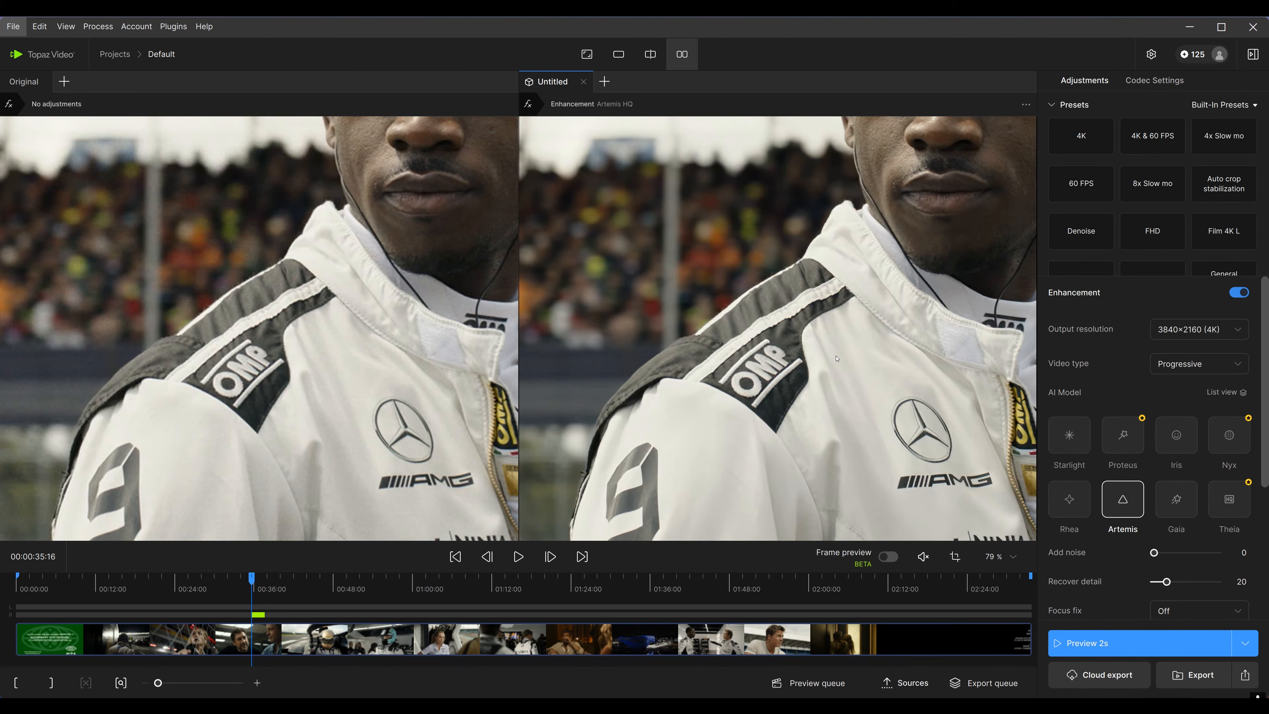
# Switch the model to Iris and render a 2-second preview of the close-up shot at about 00:00:30
pyautogui.moveTo(1120, 496)
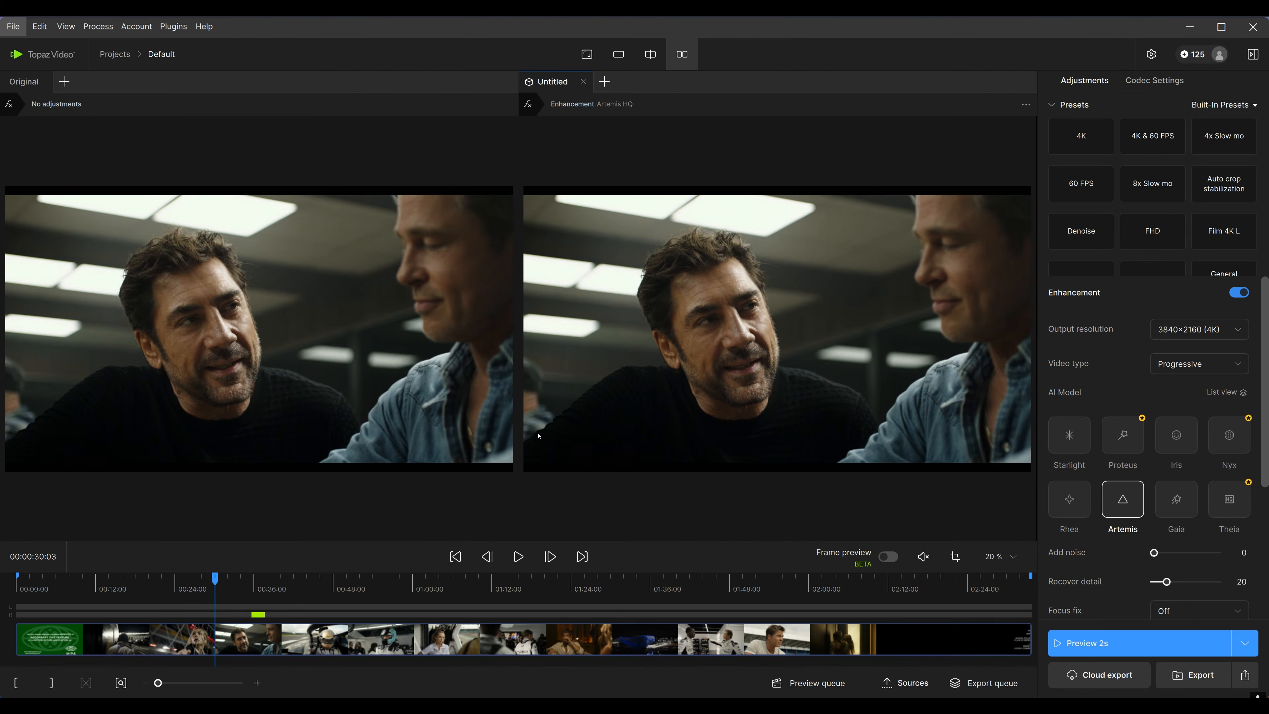
pyautogui.click(1176, 434)
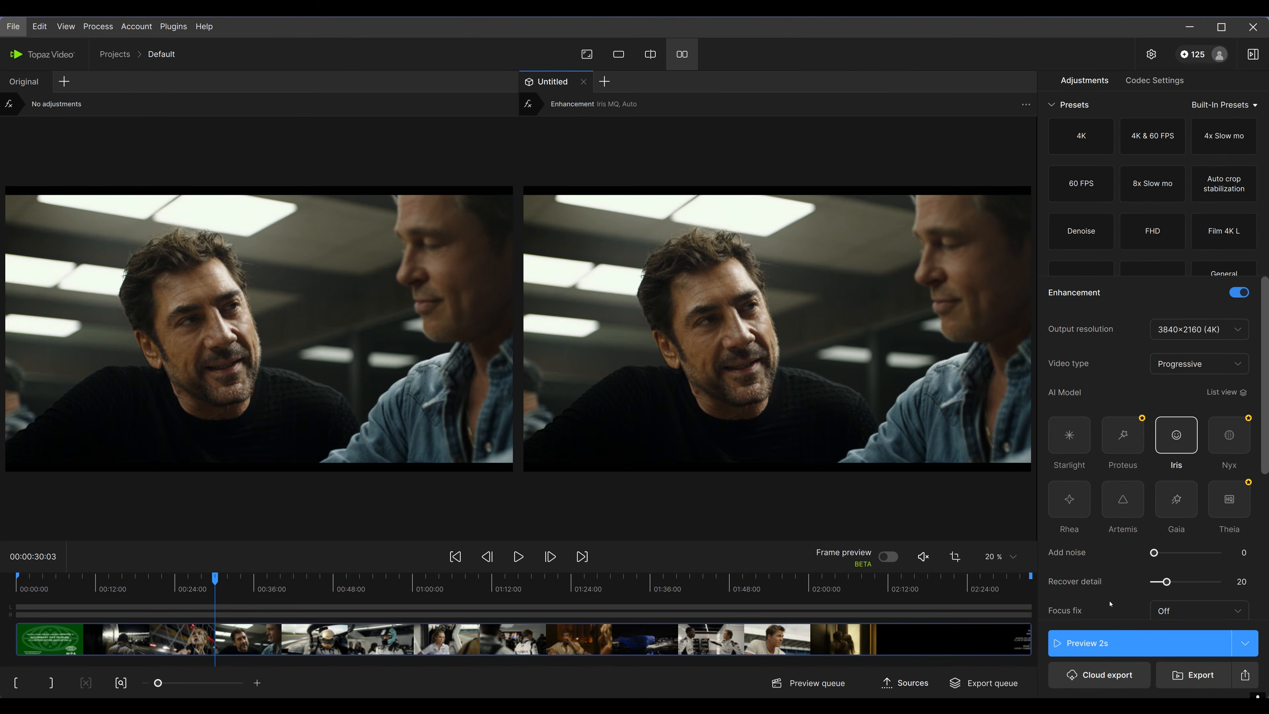
pyautogui.click(1149, 647)
# Zoom and pan over the actor's face, beard and sweater to compare the original with the Iris enhancement
pyautogui.scroll(5, 731, 387)
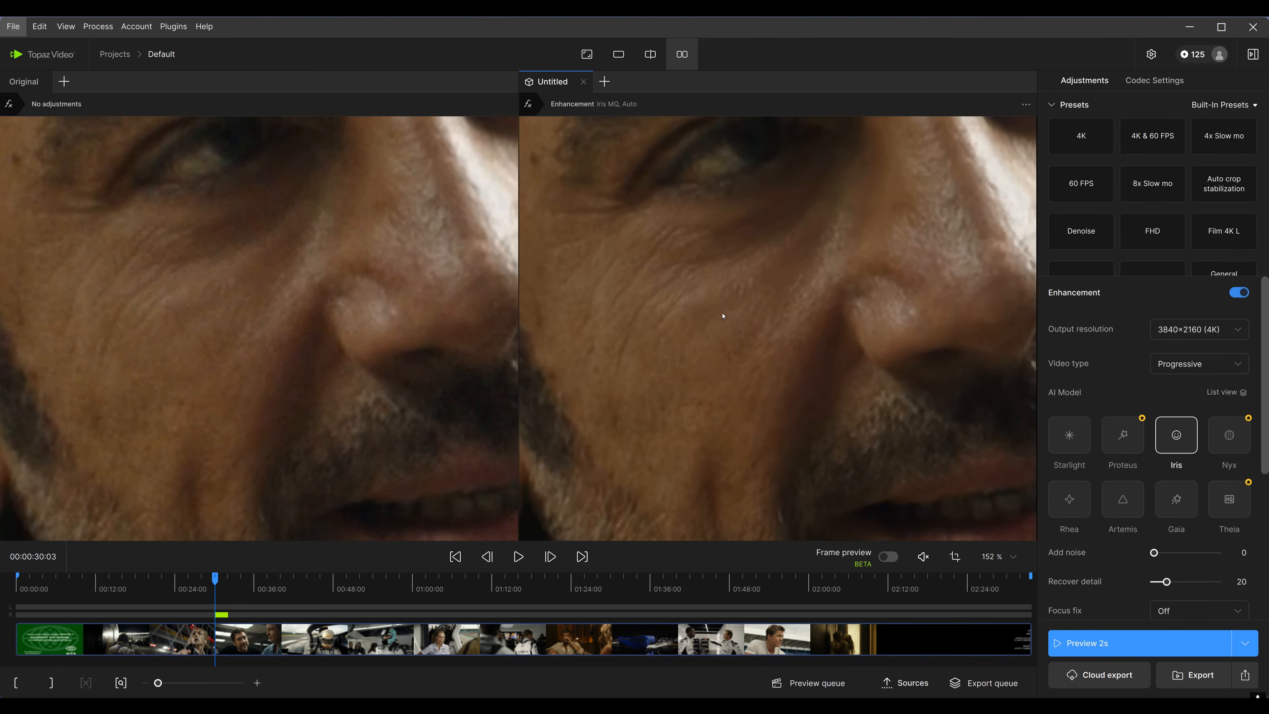
pyautogui.scroll(-3, 720, 319)
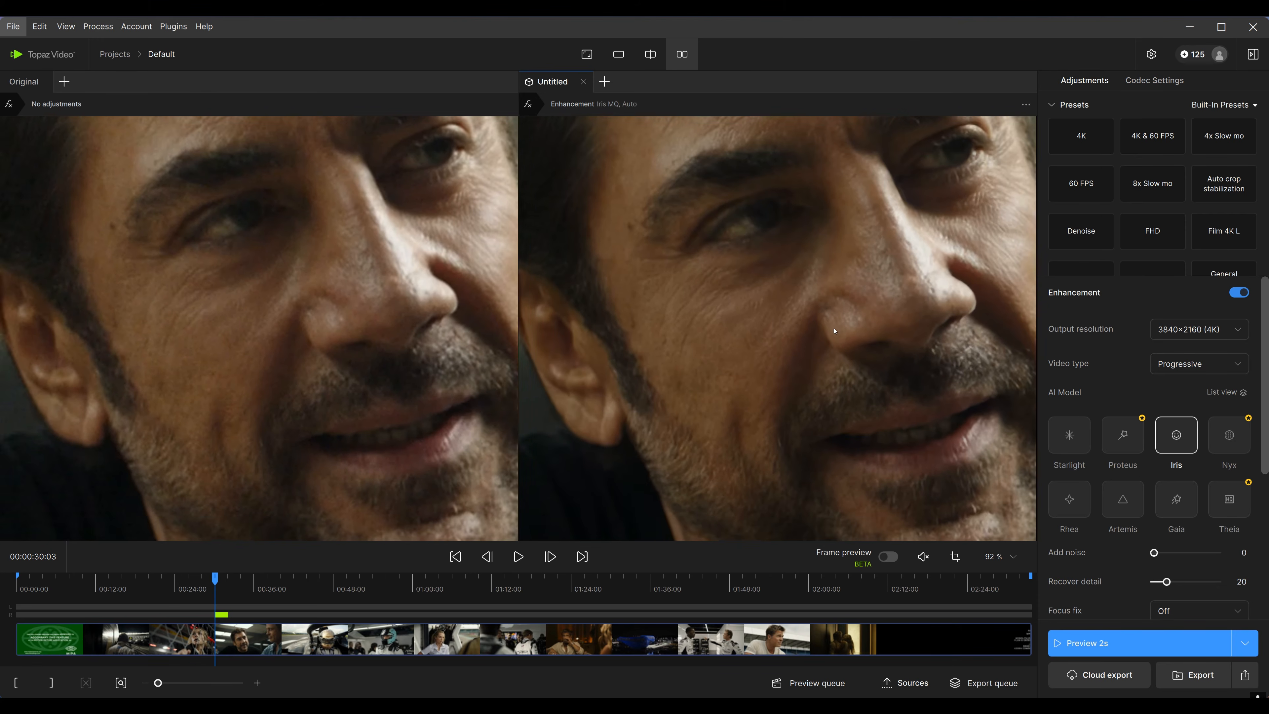
pyautogui.moveTo(853, 329); pyautogui.dragTo(842, 330)
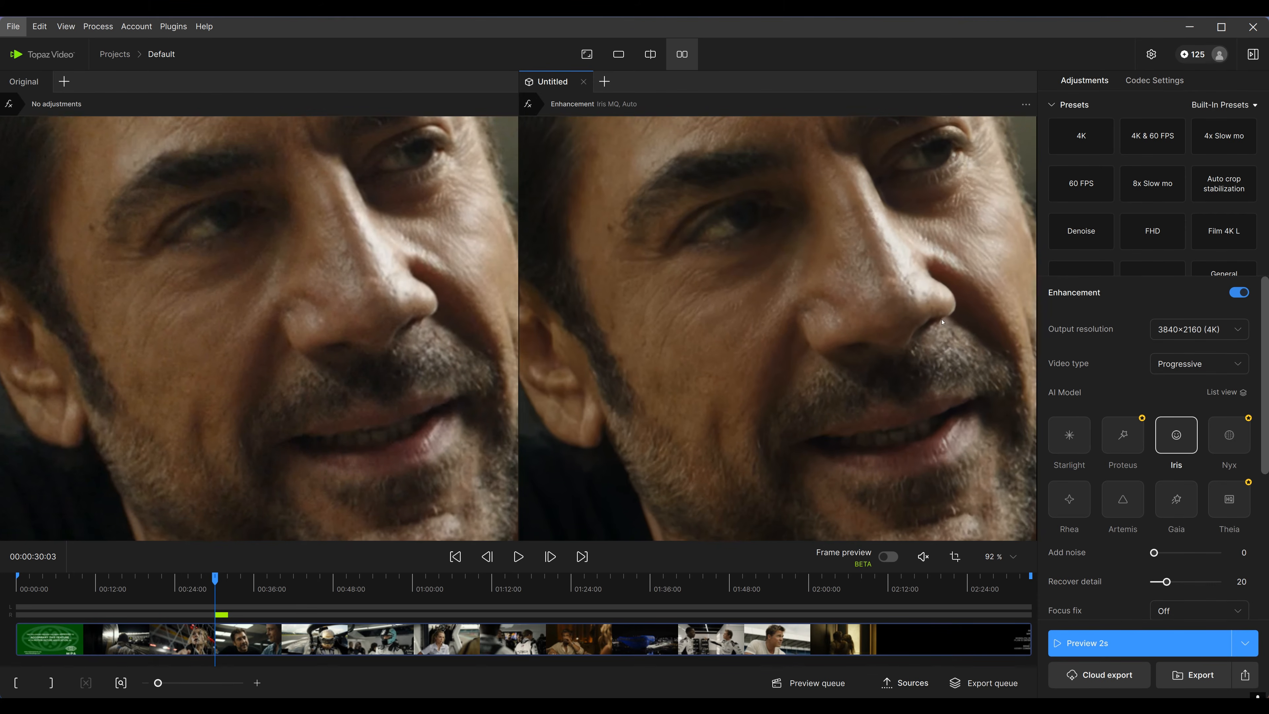
pyautogui.moveTo(943, 323); pyautogui.dragTo(840, 327)
pyautogui.scroll(4, 937, 378)
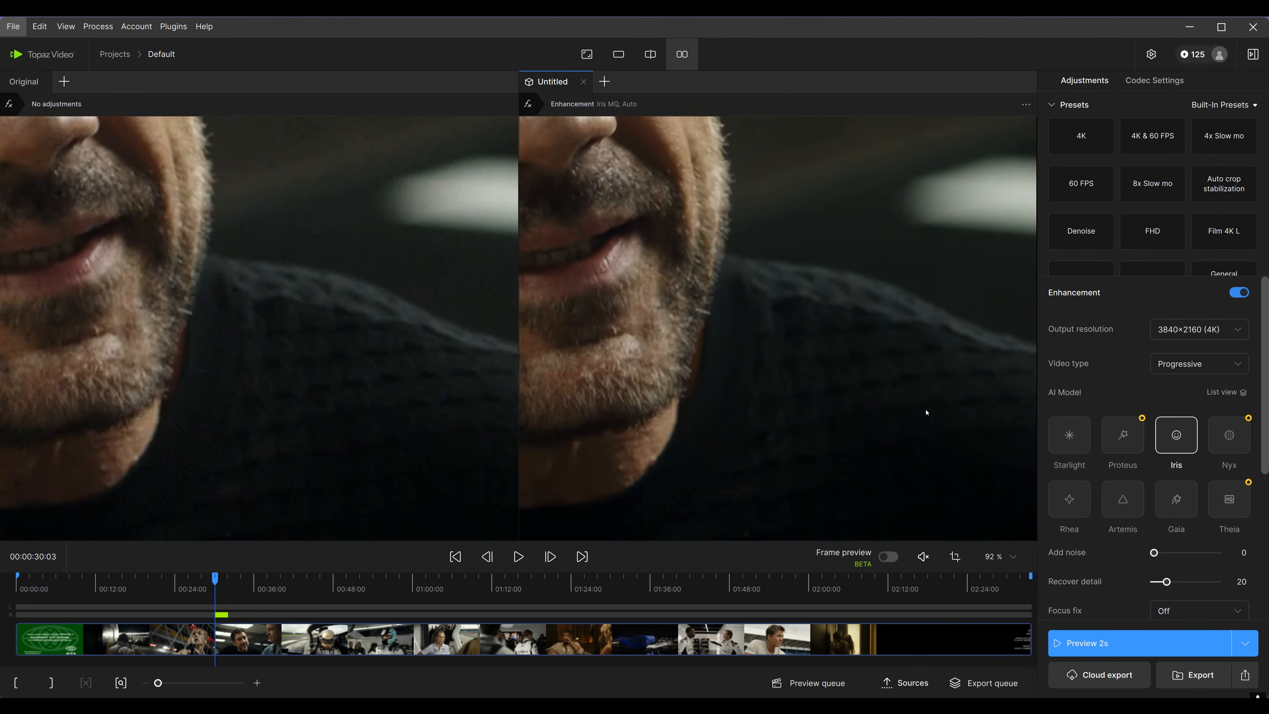
pyautogui.moveTo(784, 332); pyautogui.dragTo(742, 305)
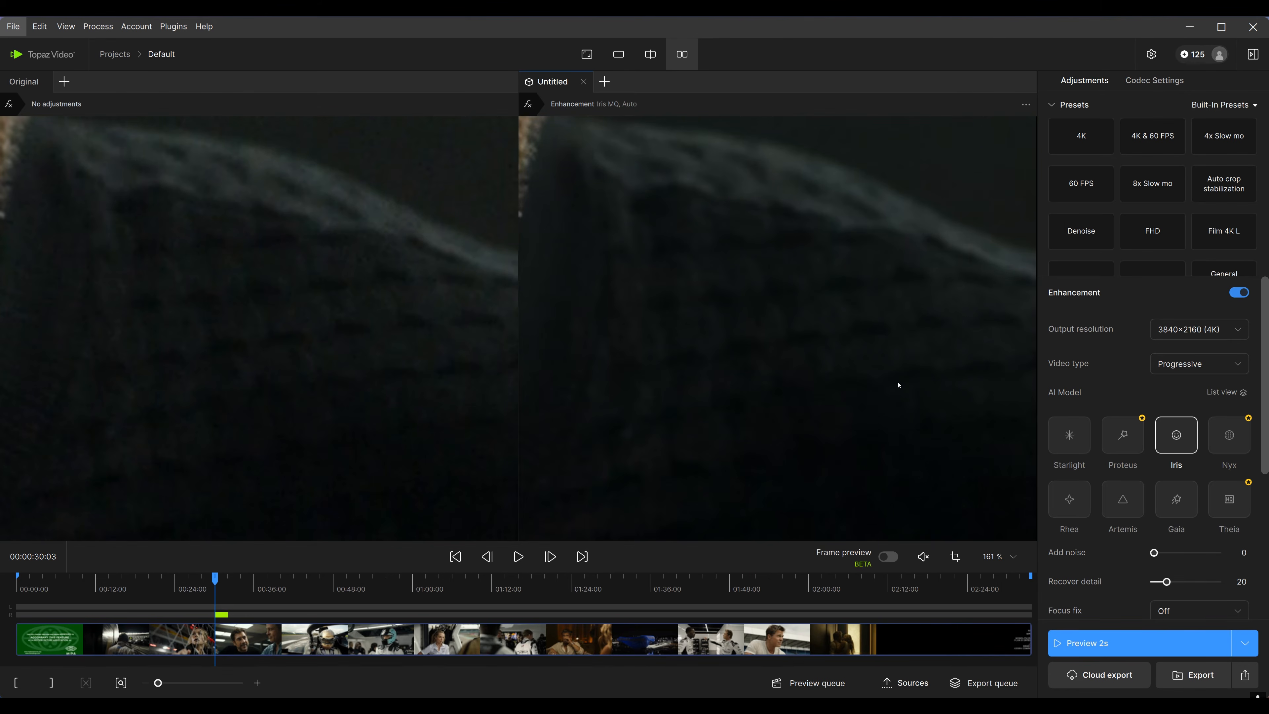
pyautogui.moveTo(893, 393); pyautogui.dragTo(873, 383)
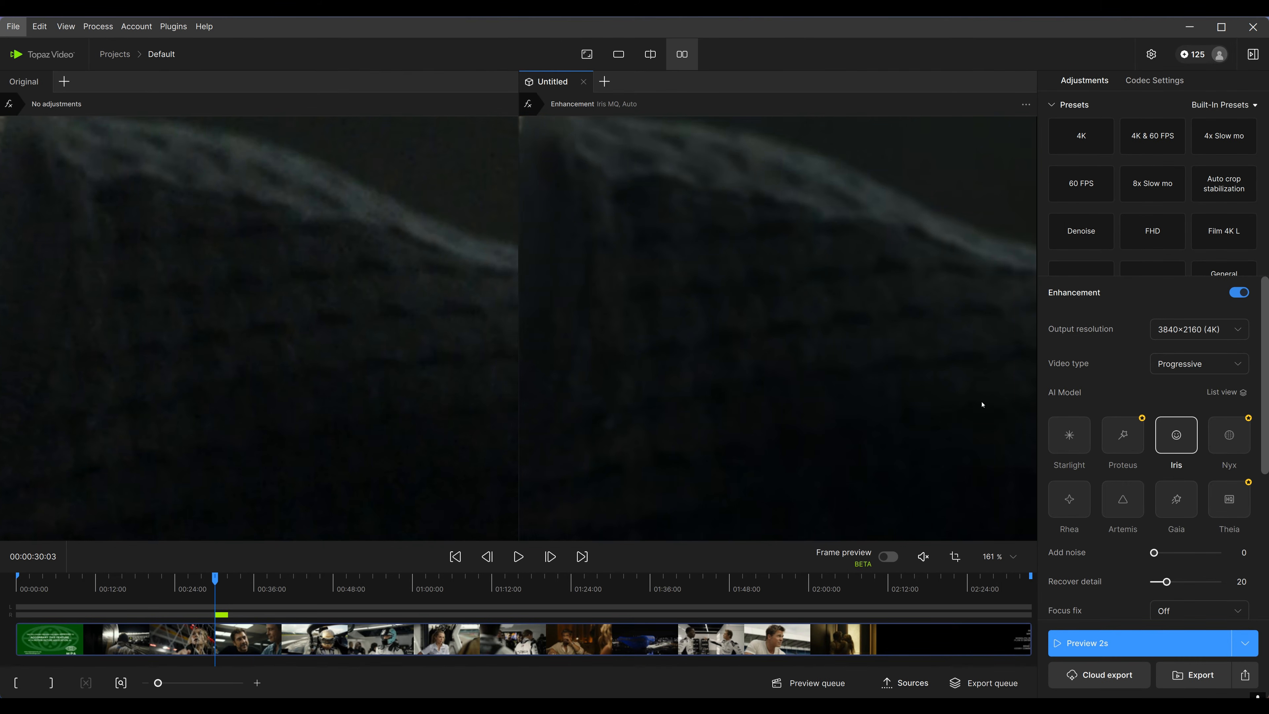
pyautogui.scroll(-8, 964, 341)
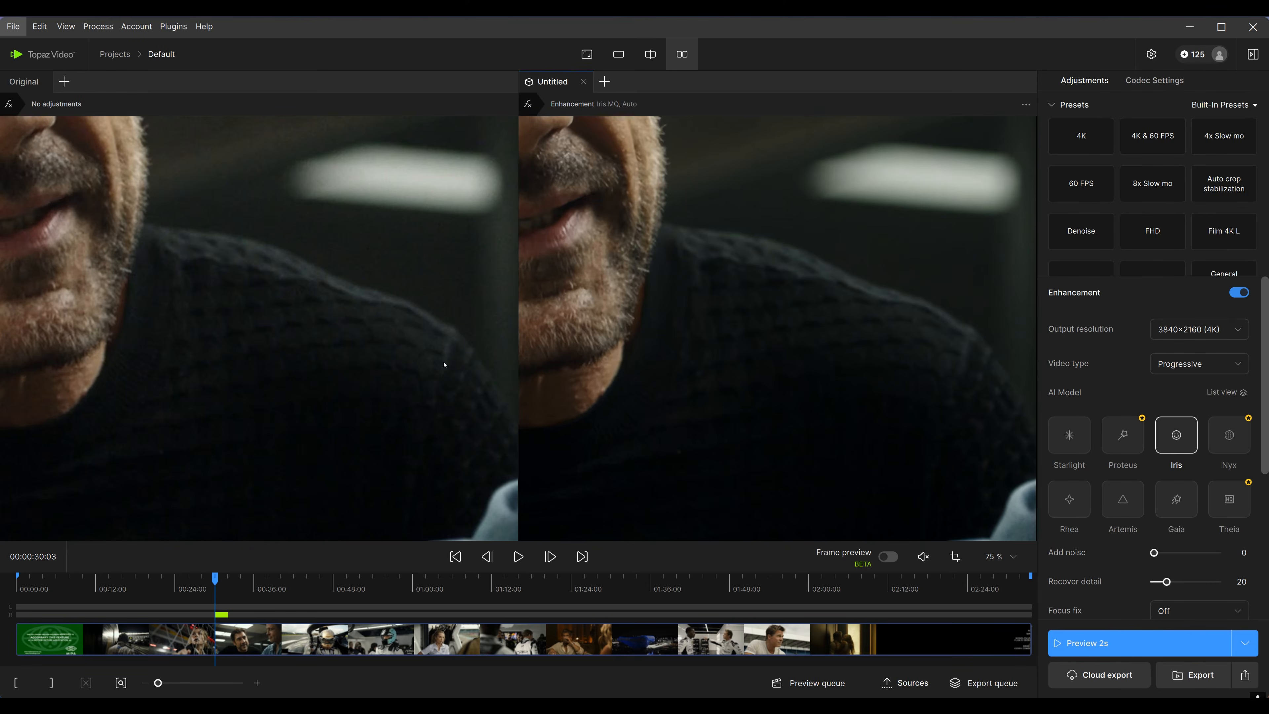
pyautogui.scroll(1, 815, 329)
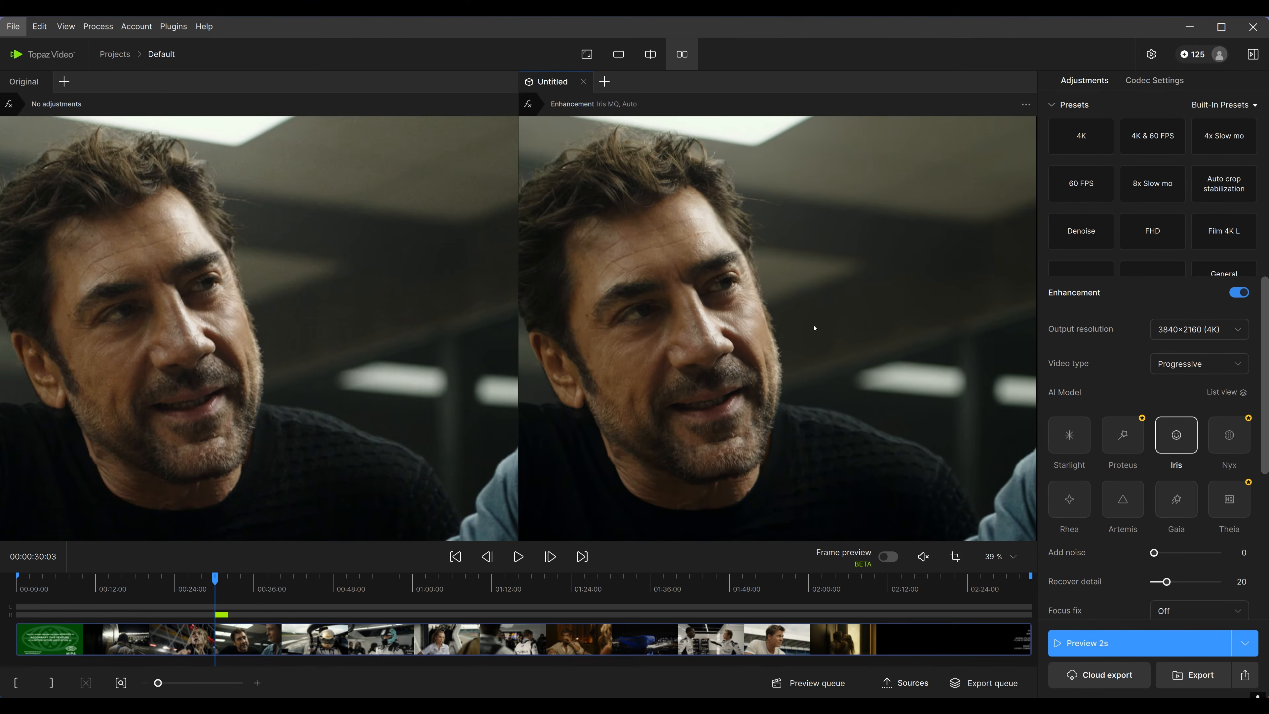